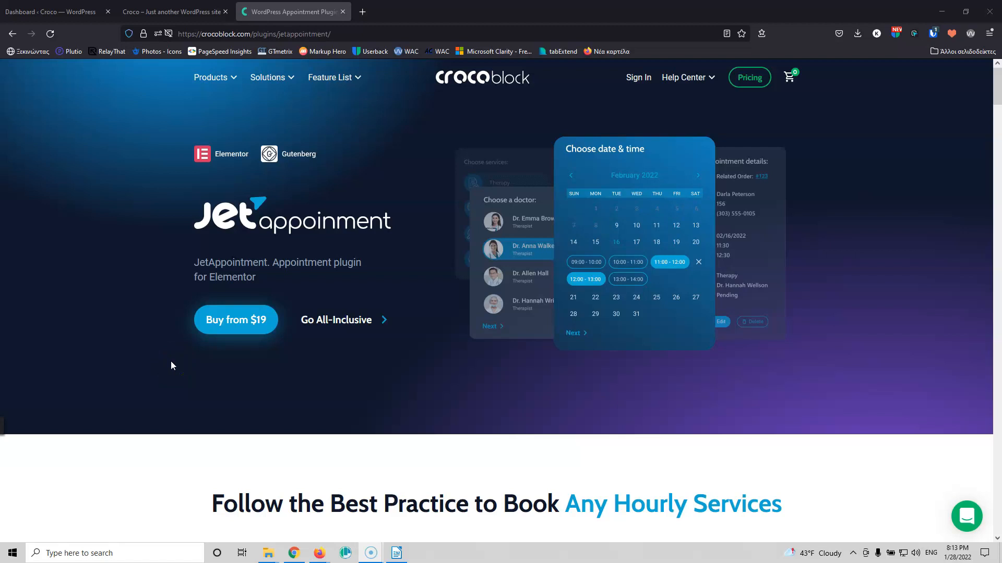
Review the JetAppointment product page's sections on hourly booking, guided installation, general appointment setup and advanced options.
{"action": "scroll", "coordinate": [152, 308], "scroll_direction": "down", "scroll_amount": 6}
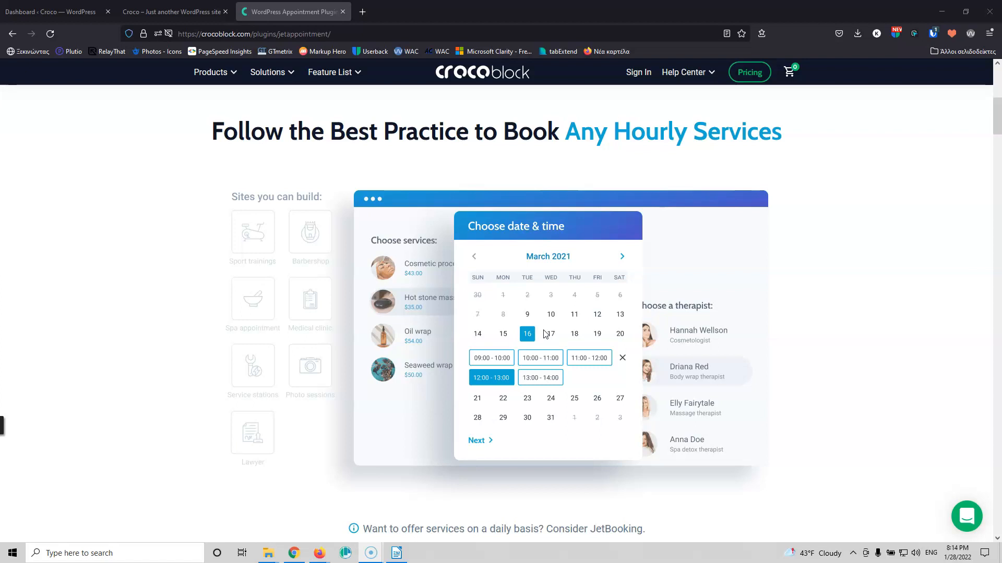
{"action": "scroll", "coordinate": [545, 334], "scroll_direction": "down", "scroll_amount": 8}
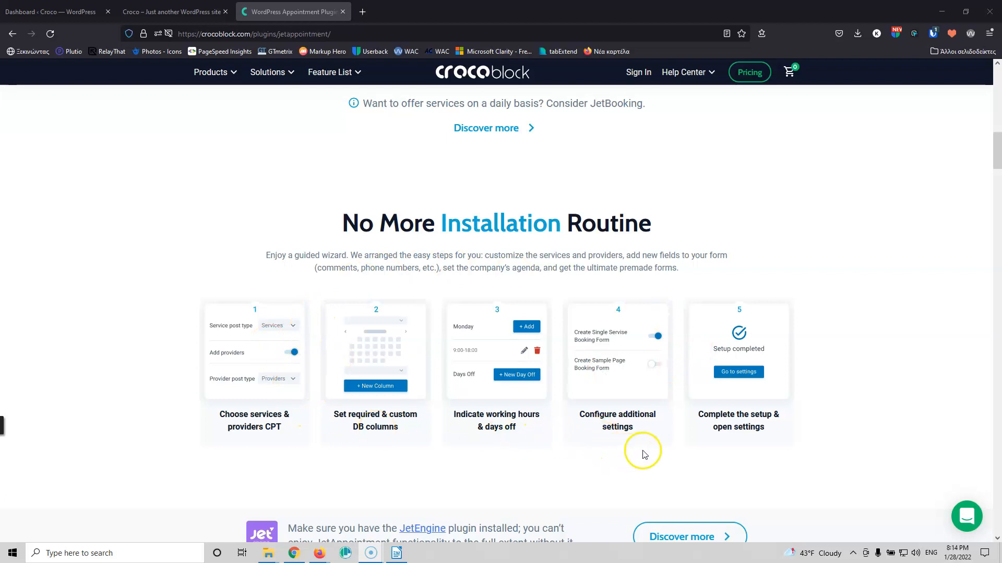
{"action": "scroll", "coordinate": [644, 452], "scroll_direction": "down", "scroll_amount": 5}
{"action": "scroll", "coordinate": [645, 454], "scroll_direction": "down", "scroll_amount": 8}
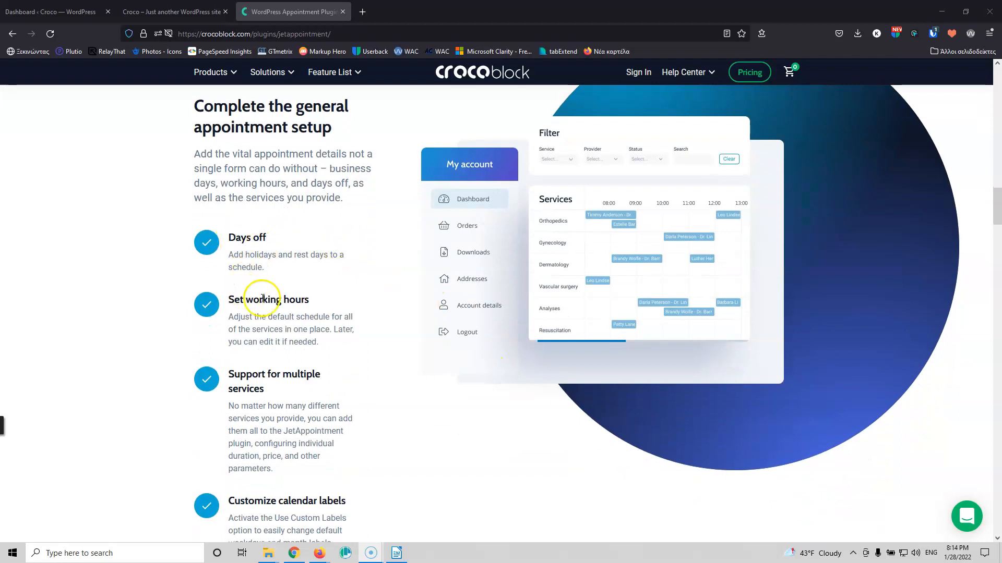
{"action": "scroll", "coordinate": [318, 368], "scroll_direction": "down", "scroll_amount": 2}
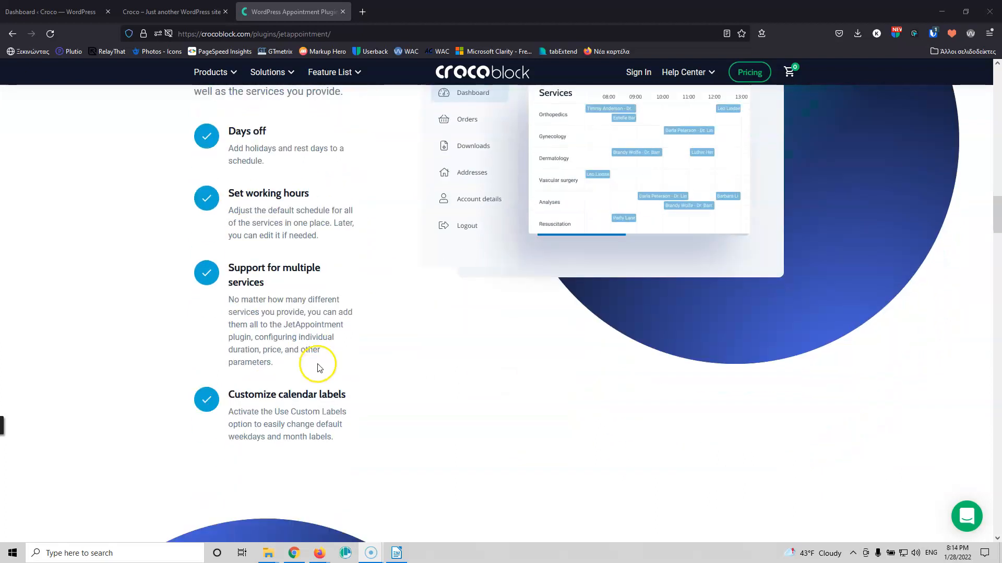
{"action": "scroll", "coordinate": [313, 310], "scroll_direction": "down", "scroll_amount": 3}
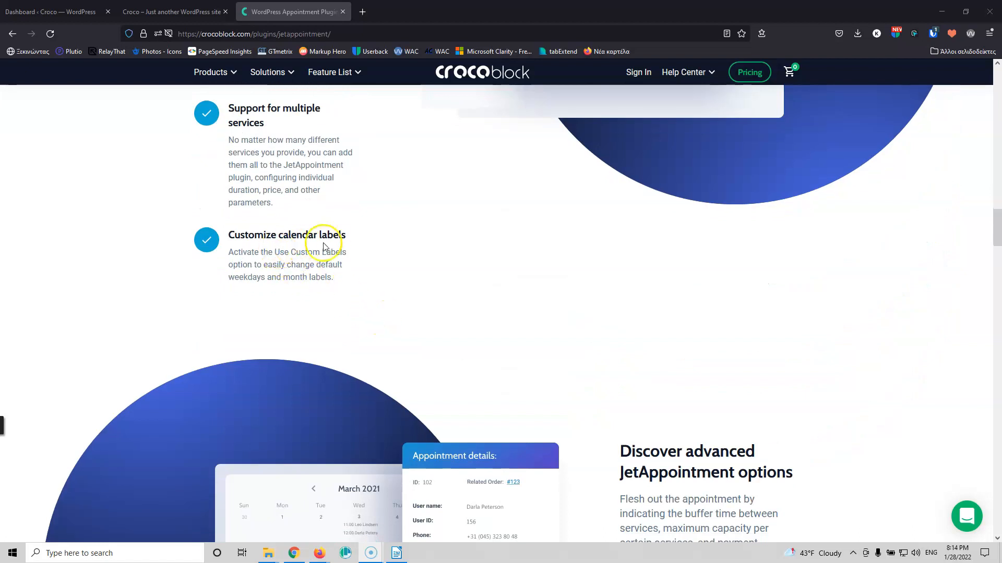
{"action": "scroll", "coordinate": [621, 293], "scroll_direction": "down", "scroll_amount": 6}
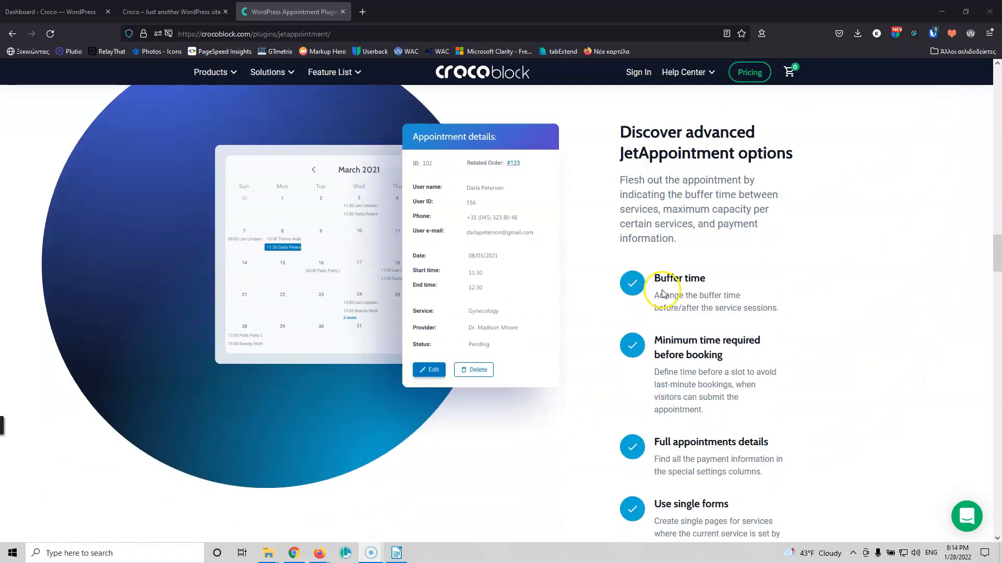
{"action": "scroll", "coordinate": [699, 289], "scroll_direction": "down", "scroll_amount": 3}
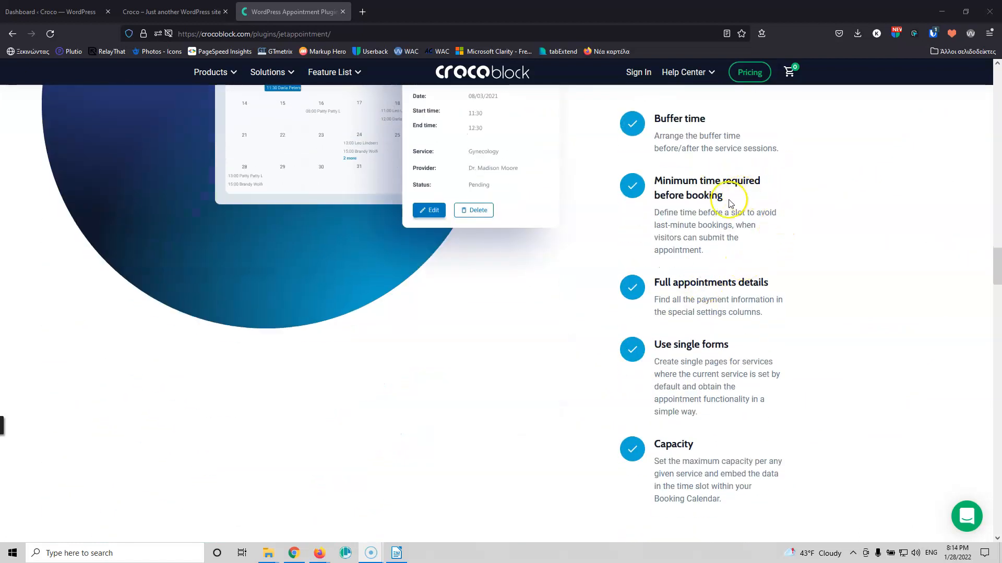
{"action": "scroll", "coordinate": [804, 292], "scroll_direction": "down", "scroll_amount": 3}
Examine the JetAppointment page's appointment management dashboard, booking form features and WooCommerce payment integrations.
{"action": "scroll", "coordinate": [750, 285], "scroll_direction": "down", "scroll_amount": 12}
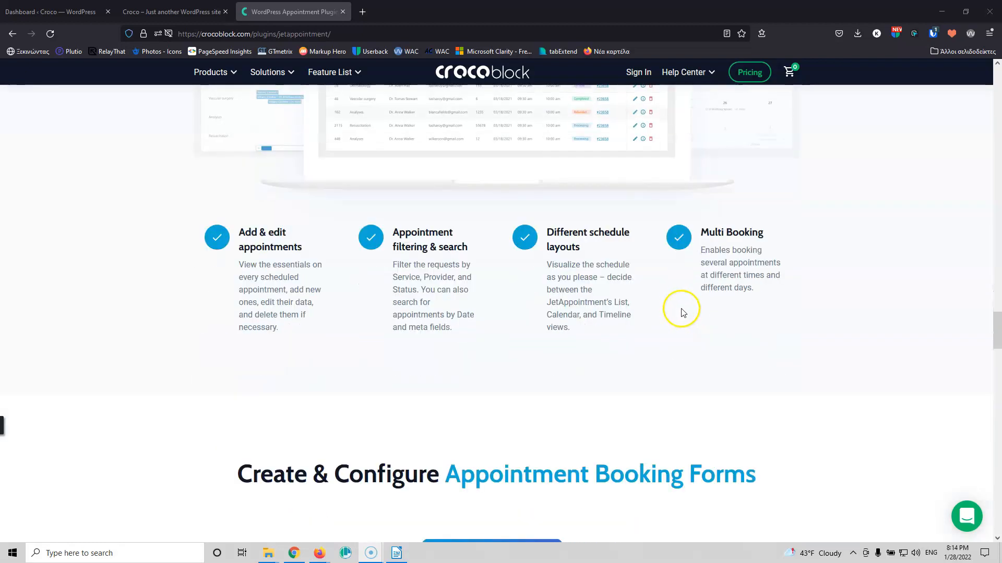
{"action": "scroll", "coordinate": [678, 308], "scroll_direction": "up", "scroll_amount": 5}
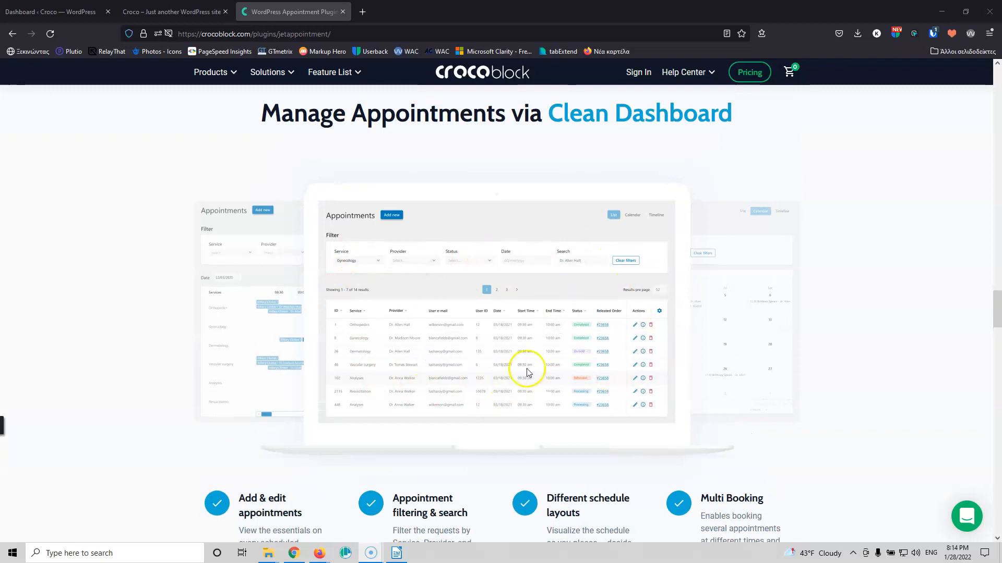
{"action": "scroll", "coordinate": [527, 371], "scroll_direction": "down", "scroll_amount": 5}
{"action": "scroll", "coordinate": [522, 369], "scroll_direction": "up", "scroll_amount": 6}
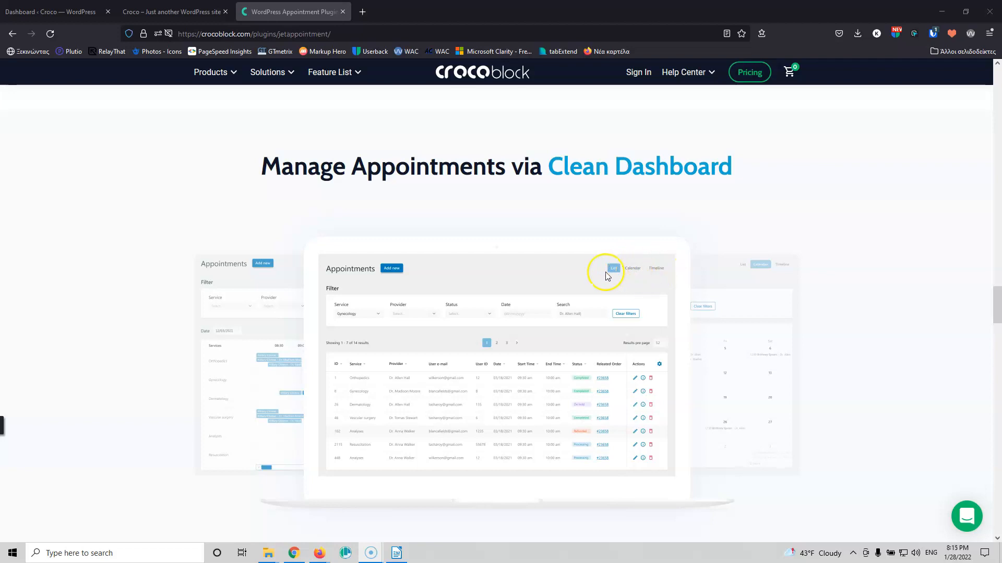
{"action": "scroll", "coordinate": [549, 374], "scroll_direction": "down", "scroll_amount": 15}
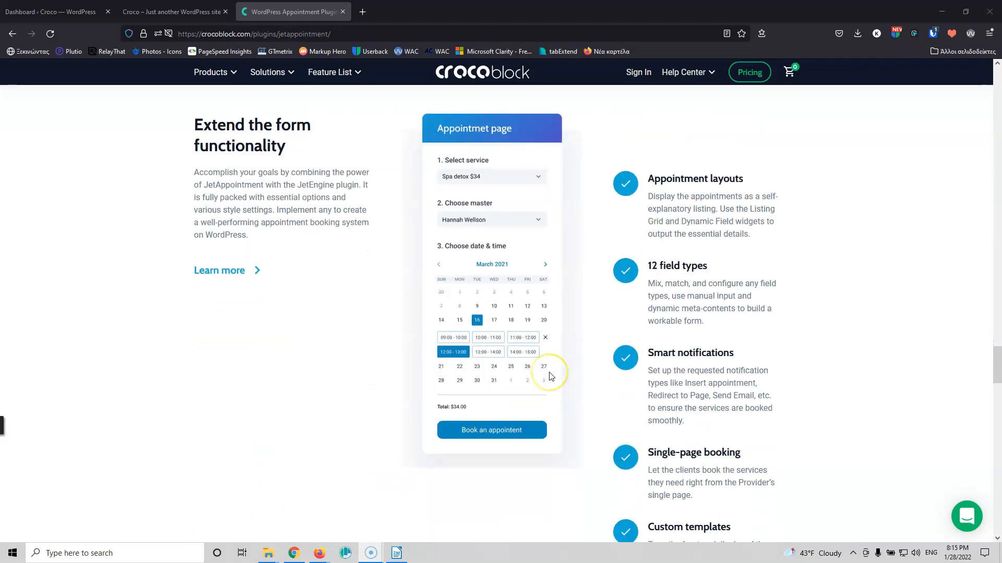
{"action": "scroll", "coordinate": [551, 376], "scroll_direction": "down", "scroll_amount": 10}
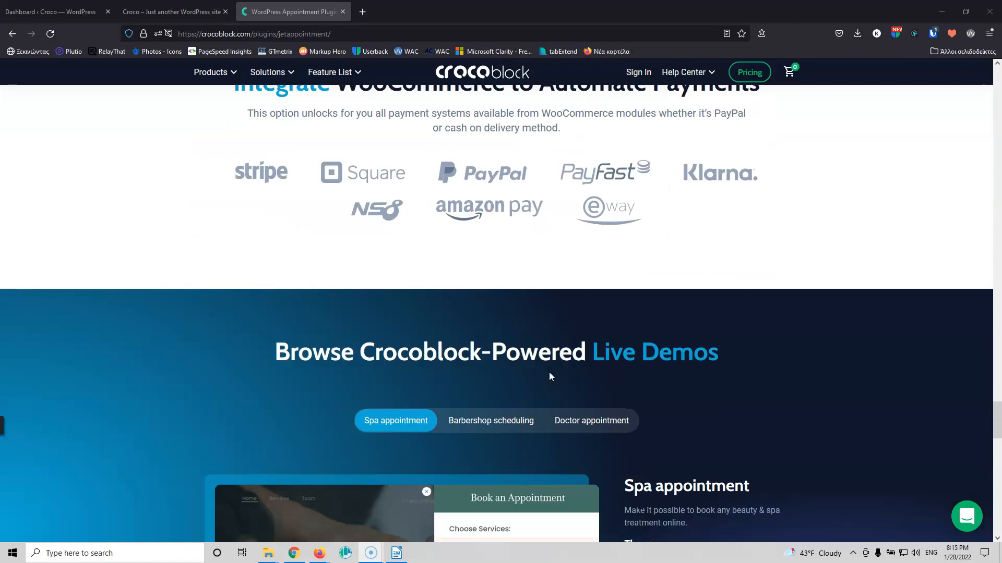
Preview the Barbershop scheduling and Doctor appointment examples in the Live Demos section.
{"action": "scroll", "coordinate": [551, 376], "scroll_direction": "down", "scroll_amount": 5}
{"action": "scroll", "coordinate": [550, 376], "scroll_direction": "down", "scroll_amount": 5}
{"action": "scroll", "coordinate": [549, 376], "scroll_direction": "up", "scroll_amount": 6}
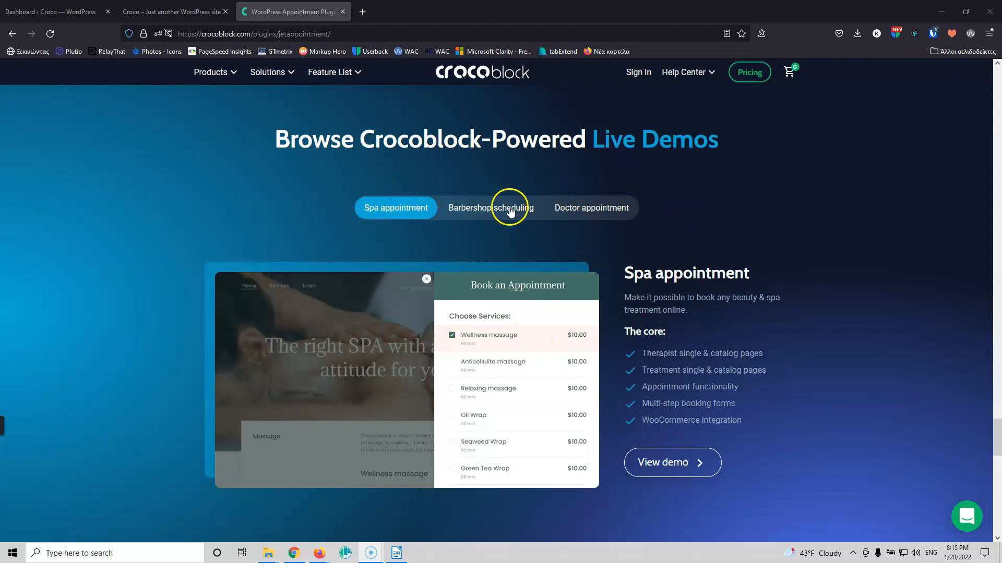
{"action": "left_click", "coordinate": [487, 209]}
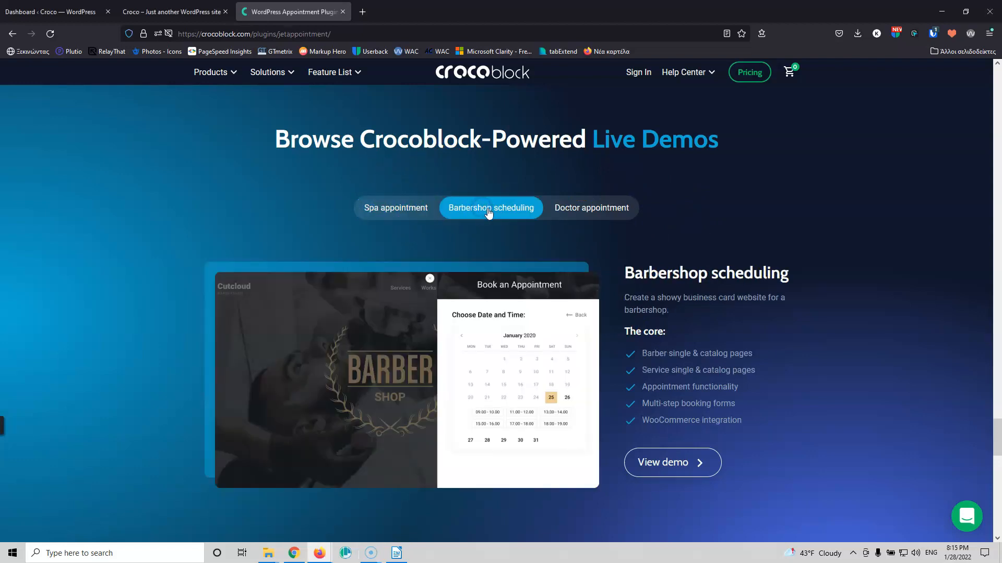
{"action": "left_click", "coordinate": [594, 213]}
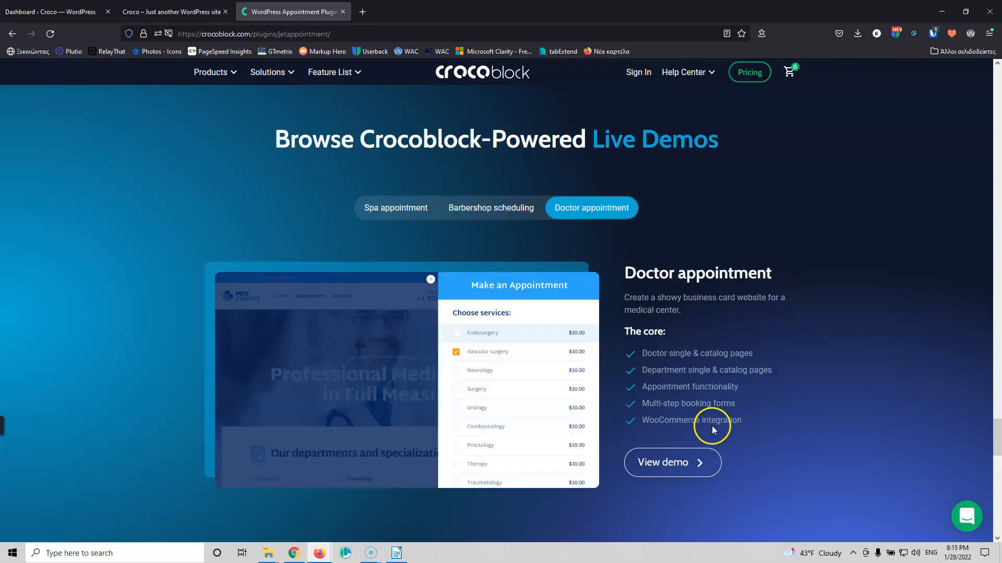
Review the JetAppointment custom subscription and the Crocoblock all-inclusive subscription offers.
{"action": "scroll", "coordinate": [756, 438], "scroll_direction": "down", "scroll_amount": 4}
{"action": "scroll", "coordinate": [777, 422], "scroll_direction": "down", "scroll_amount": 1}
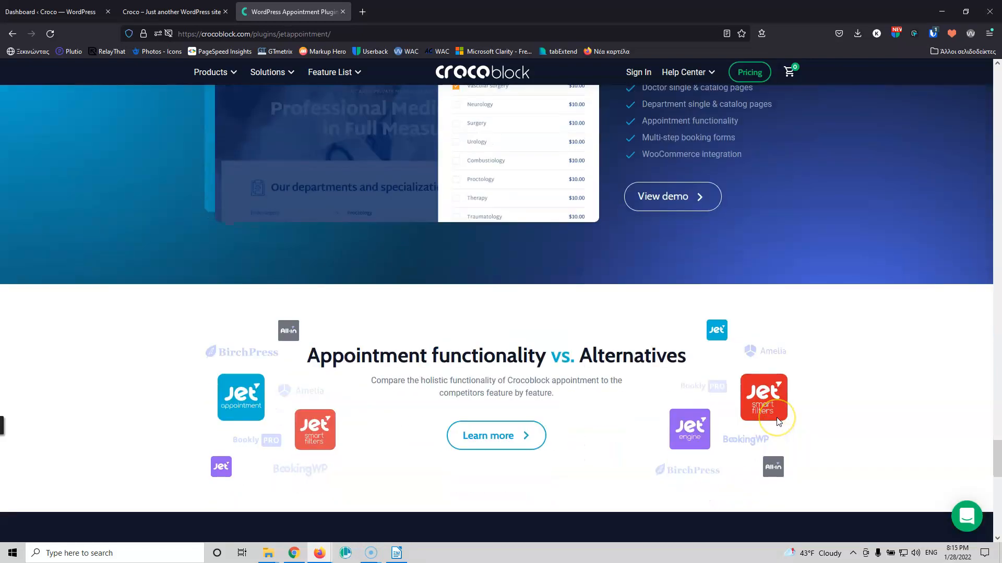
{"action": "scroll", "coordinate": [778, 421], "scroll_direction": "down", "scroll_amount": 8}
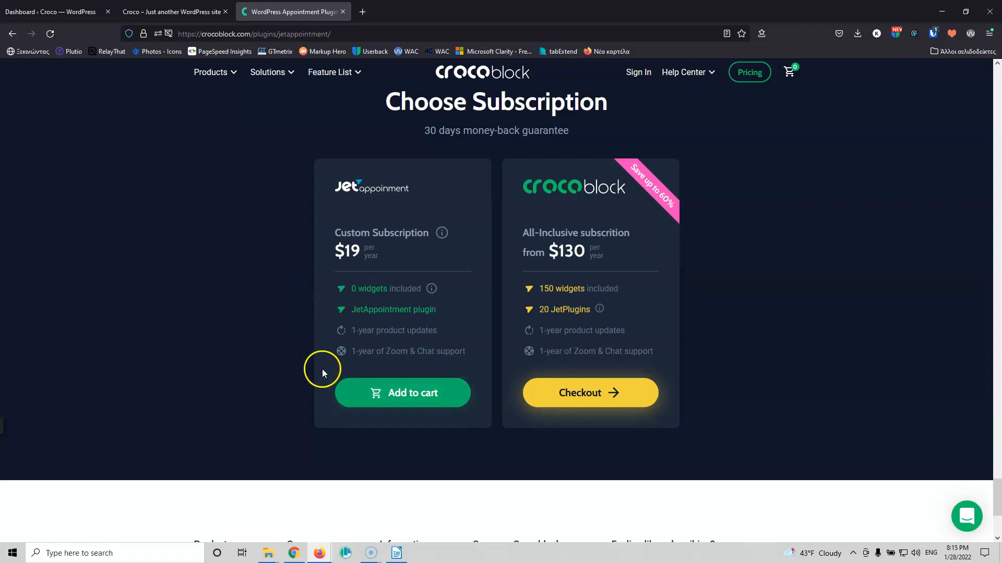
{"action": "scroll", "coordinate": [265, 337], "scroll_direction": "down", "scroll_amount": 1}
{"action": "scroll", "coordinate": [289, 394], "scroll_direction": "up", "scroll_amount": 2}
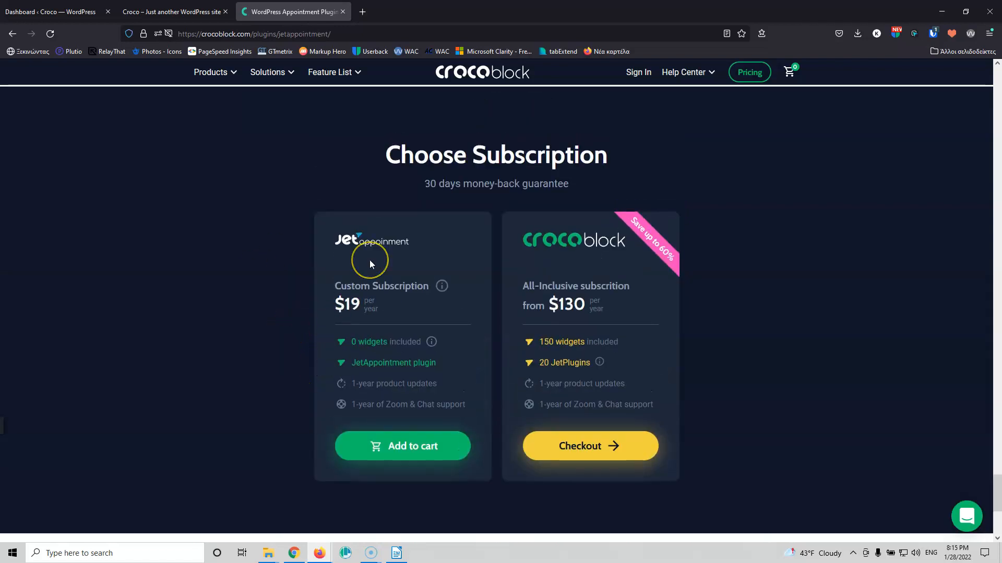
Open the appointment plugin comparison and examine how JetAppointment's features compare with BookingWP, BirchPress, Amelia and Bookly PRO.
{"action": "scroll", "coordinate": [370, 260], "scroll_direction": "up", "scroll_amount": 5}
{"action": "left_click", "coordinate": [499, 333]}
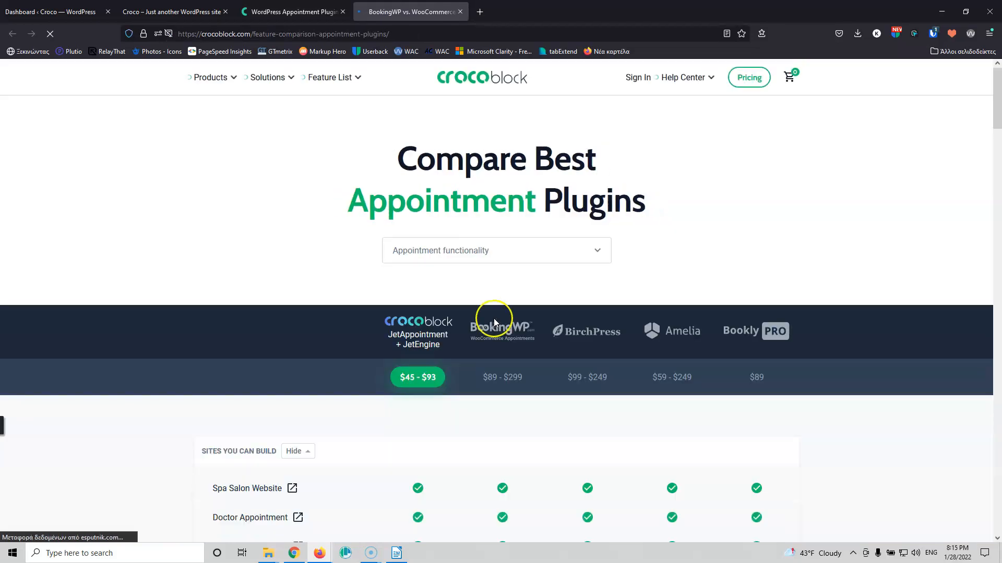
{"action": "scroll", "coordinate": [302, 275], "scroll_direction": "down", "scroll_amount": 4}
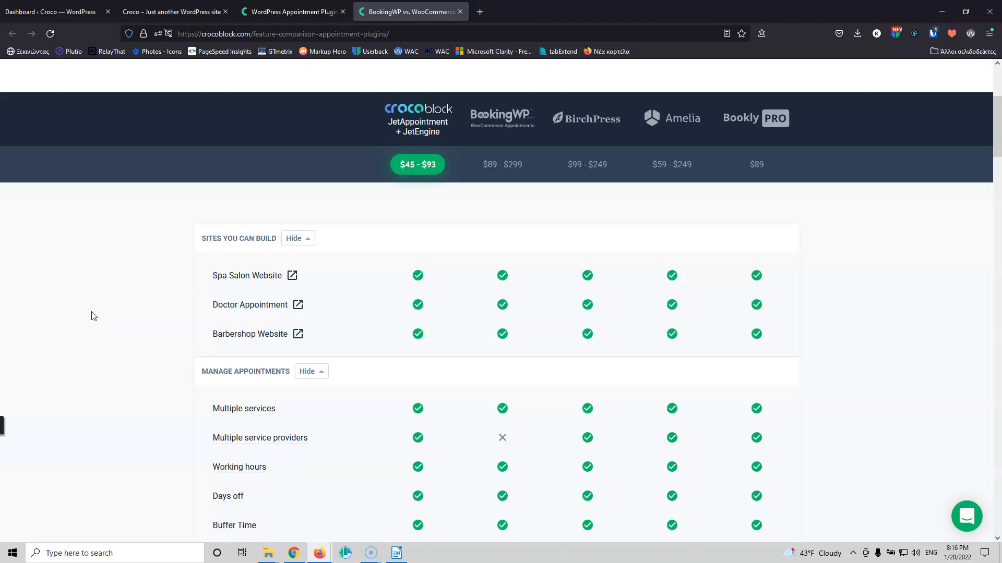
{"action": "scroll", "coordinate": [92, 317], "scroll_direction": "down", "scroll_amount": 8}
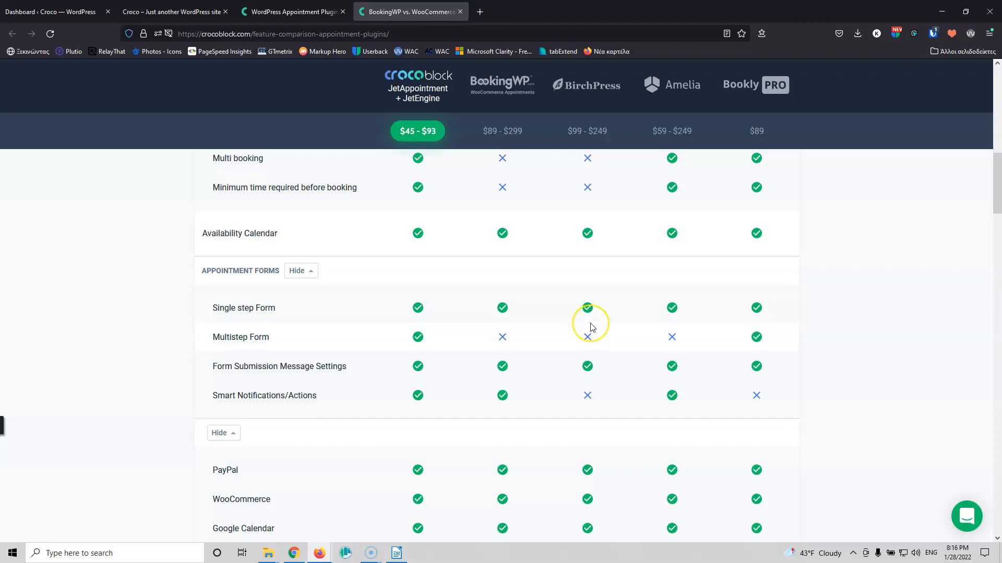
{"action": "scroll", "coordinate": [591, 327], "scroll_direction": "up", "scroll_amount": 4}
{"action": "scroll", "coordinate": [591, 327], "scroll_direction": "down", "scroll_amount": 4}
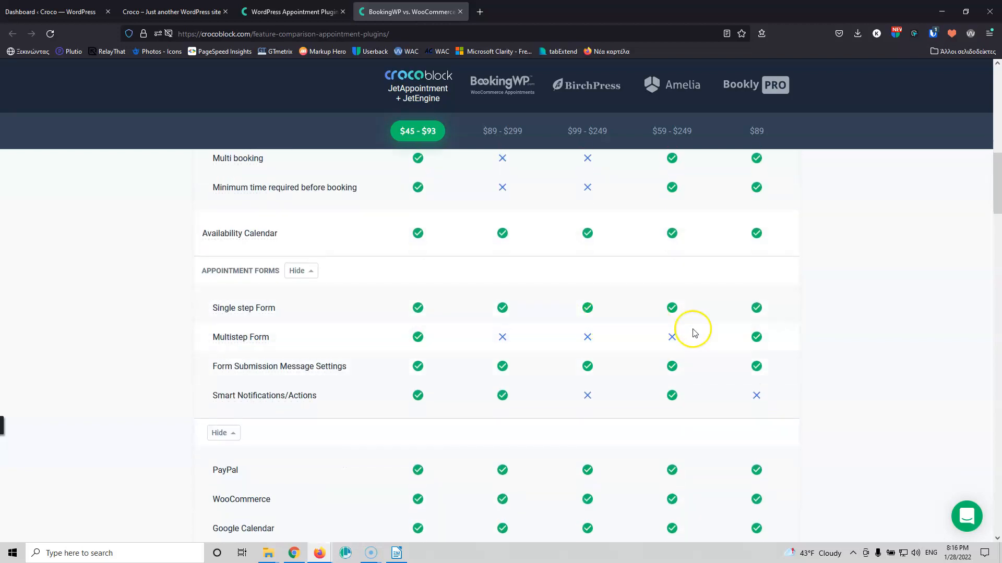
{"action": "scroll", "coordinate": [685, 365], "scroll_direction": "down", "scroll_amount": 4}
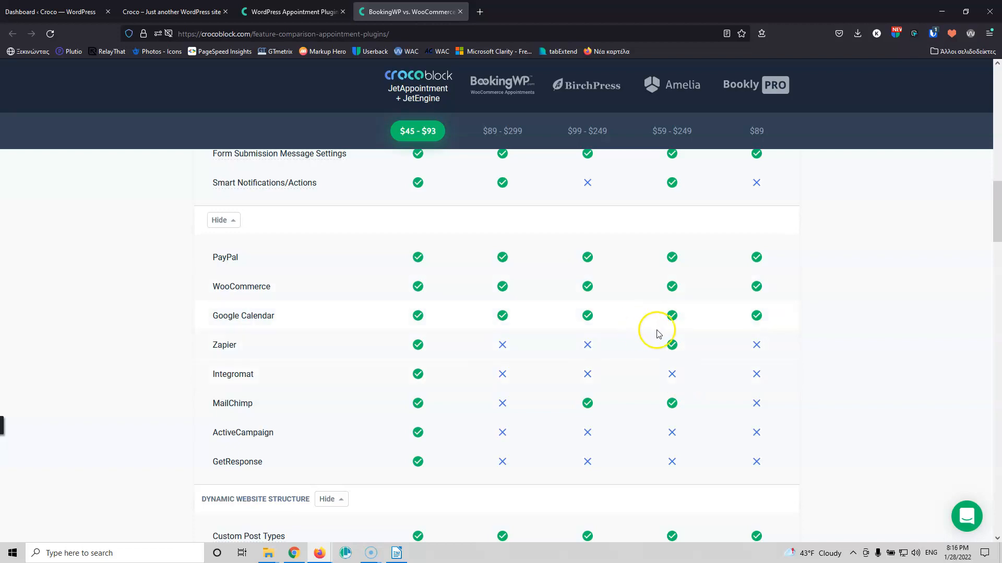
{"action": "scroll", "coordinate": [660, 332], "scroll_direction": "up", "scroll_amount": 7}
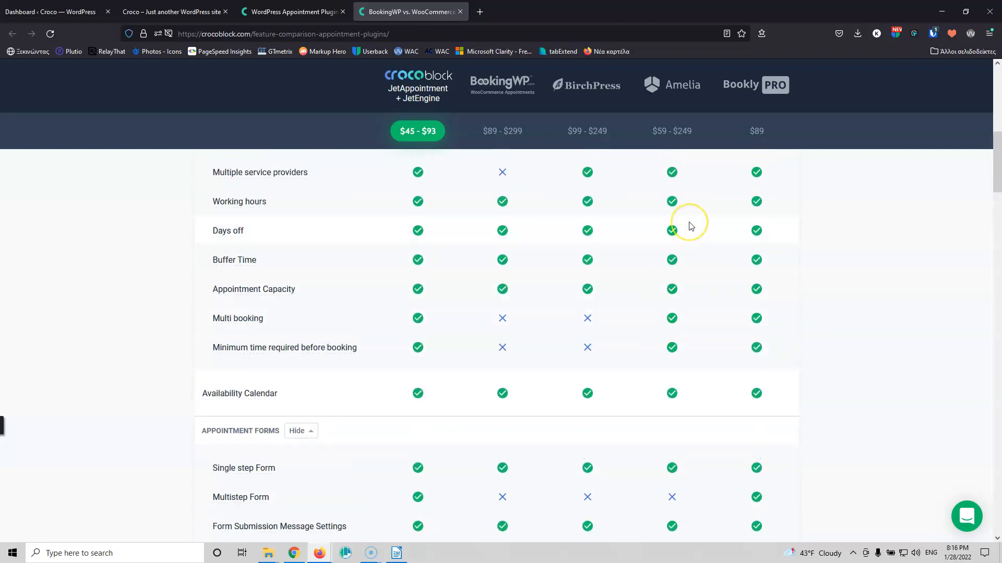
{"action": "scroll", "coordinate": [688, 224], "scroll_direction": "up", "scroll_amount": 9}
{"action": "scroll", "coordinate": [689, 225], "scroll_direction": "down", "scroll_amount": 10}
{"action": "scroll", "coordinate": [690, 226], "scroll_direction": "down", "scroll_amount": 11}
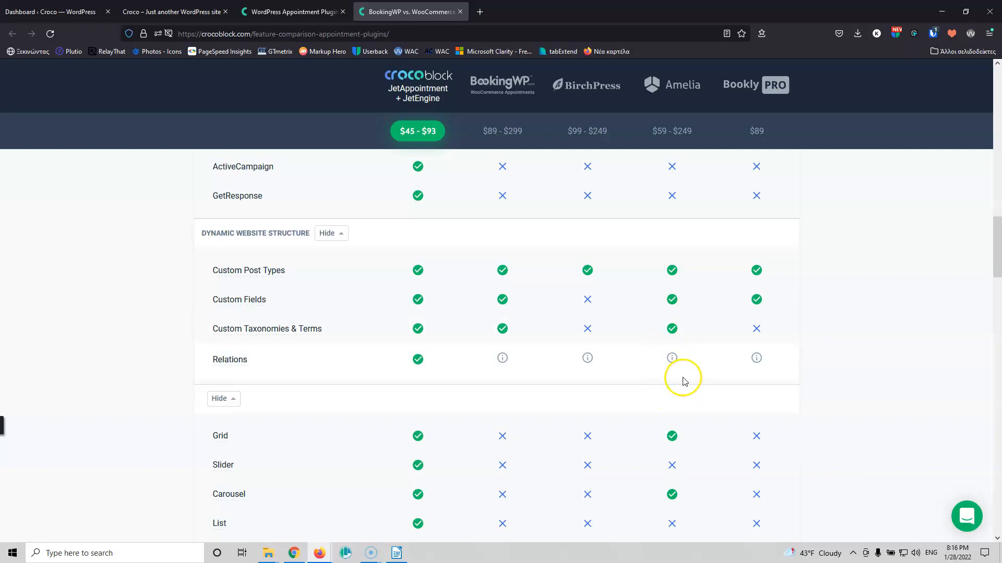
{"action": "scroll", "coordinate": [672, 336], "scroll_direction": "up", "scroll_amount": 10}
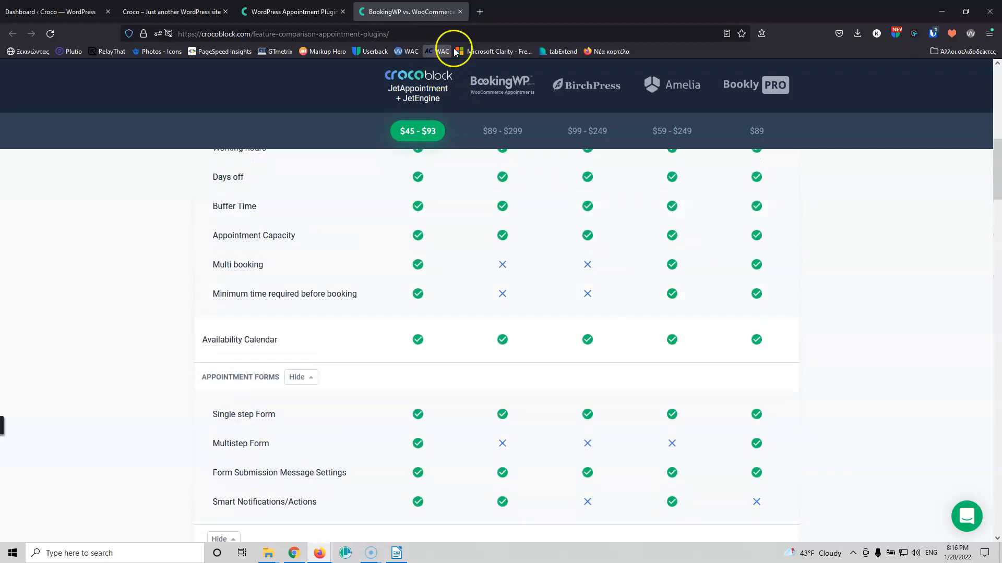
Close the plugin comparison and JetAppointment pages, and look over the Car Tech Shop home page of the Croco site.
{"action": "left_click", "coordinate": [460, 12]}
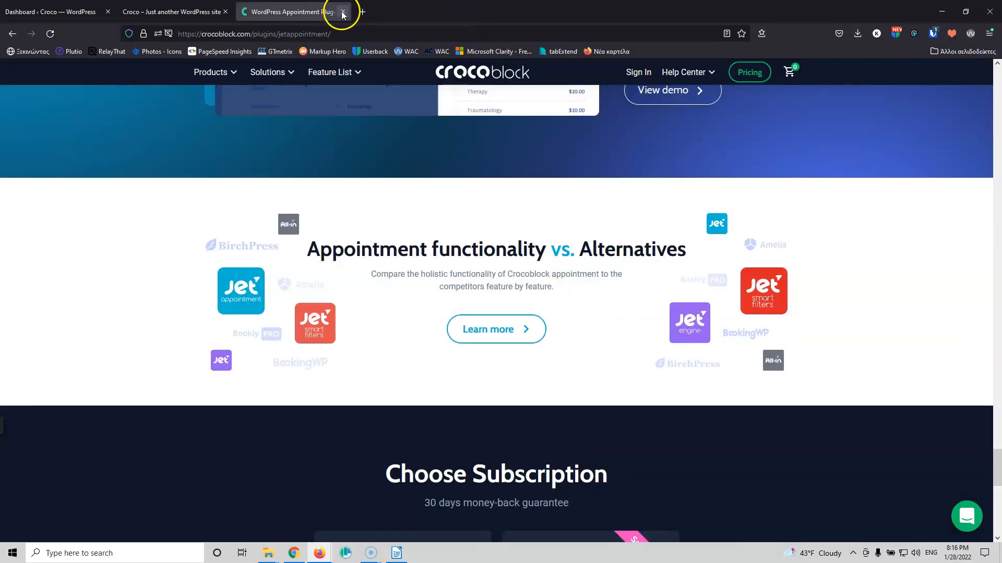
{"action": "left_click", "coordinate": [342, 11]}
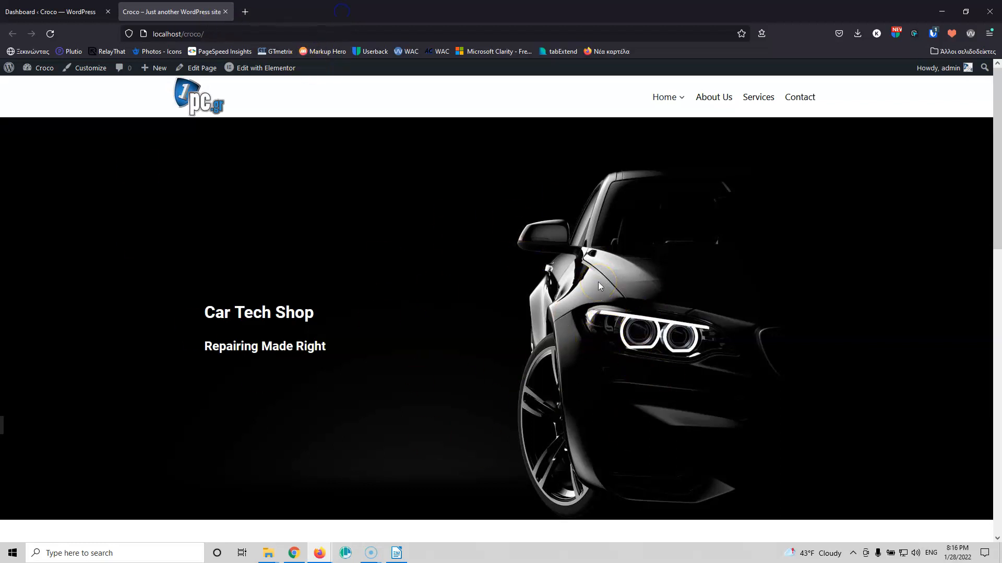
{"action": "scroll", "coordinate": [599, 286], "scroll_direction": "down", "scroll_amount": 10}
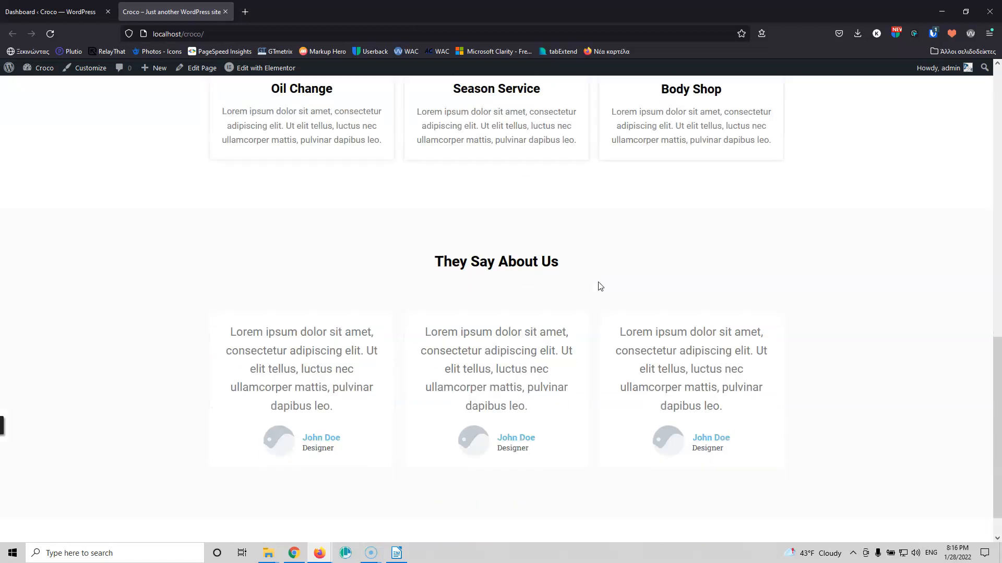
{"action": "scroll", "coordinate": [646, 369], "scroll_direction": "up", "scroll_amount": 15}
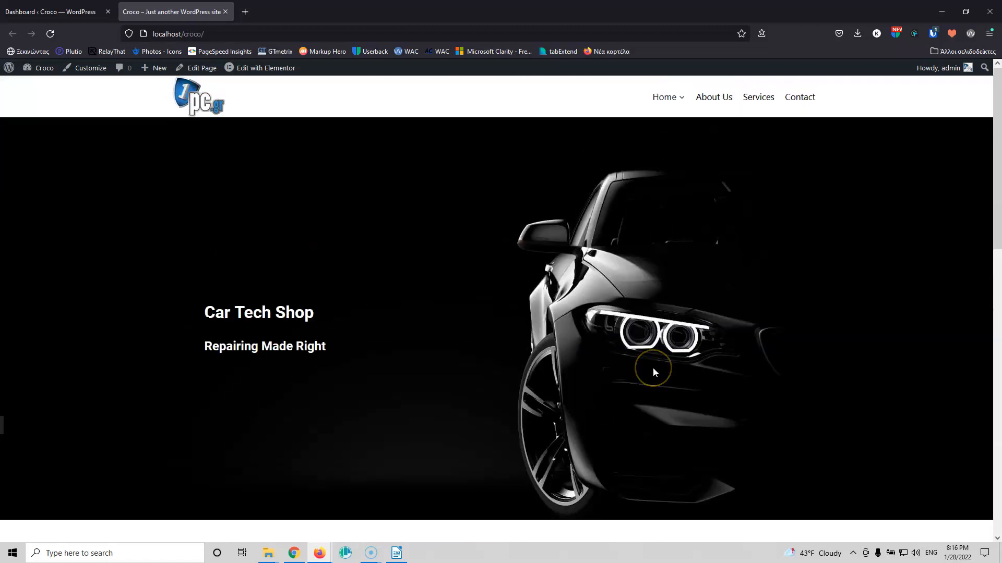
Open the site's alternative home page, Home-g, and review its banner and Services section.
{"action": "mouse_move", "coordinate": [665, 94]}
{"action": "left_click", "coordinate": [673, 122]}
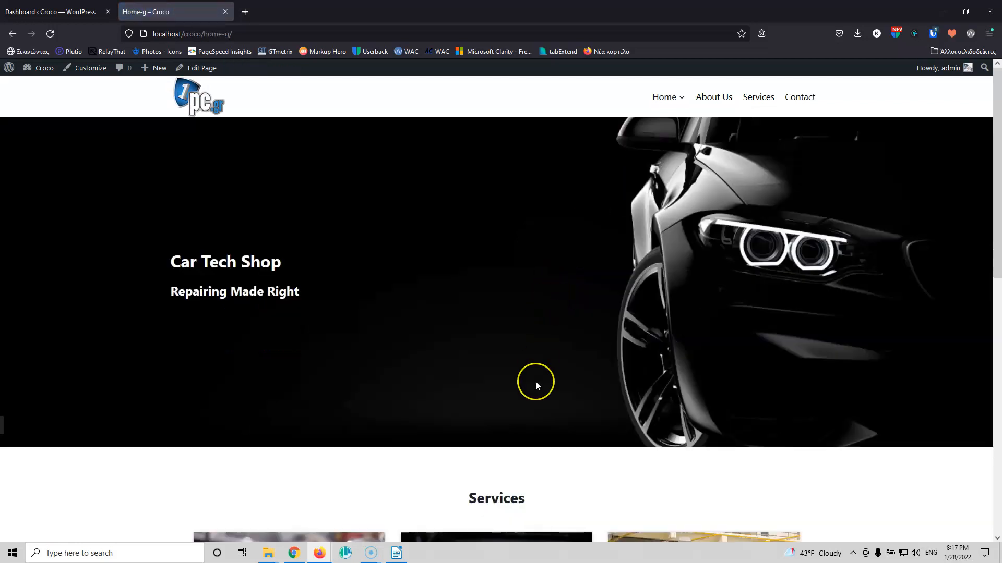
{"action": "scroll", "coordinate": [554, 289], "scroll_direction": "down", "scroll_amount": 10}
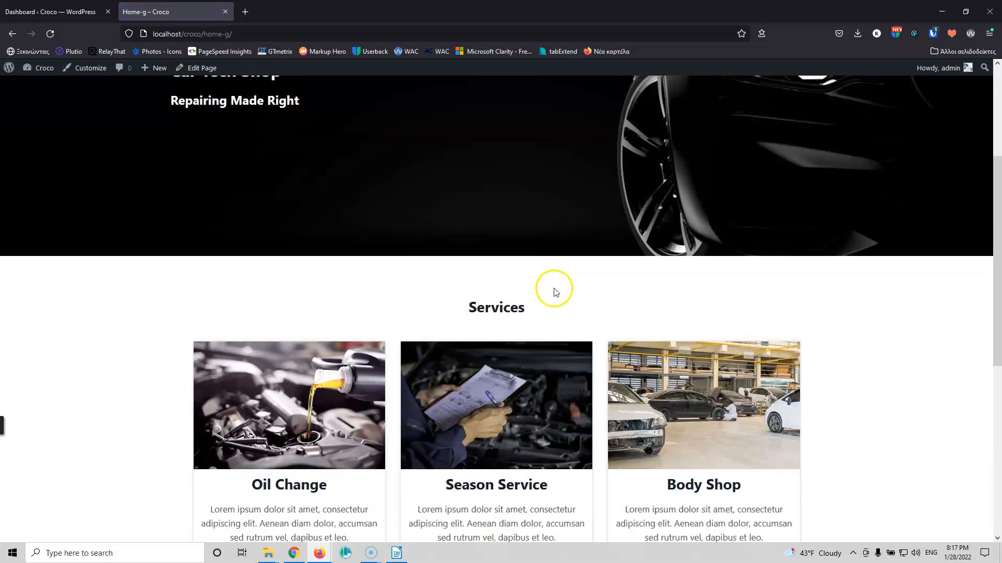
{"action": "scroll", "coordinate": [553, 297], "scroll_direction": "up", "scroll_amount": 3}
{"action": "scroll", "coordinate": [551, 304], "scroll_direction": "up", "scroll_amount": 8}
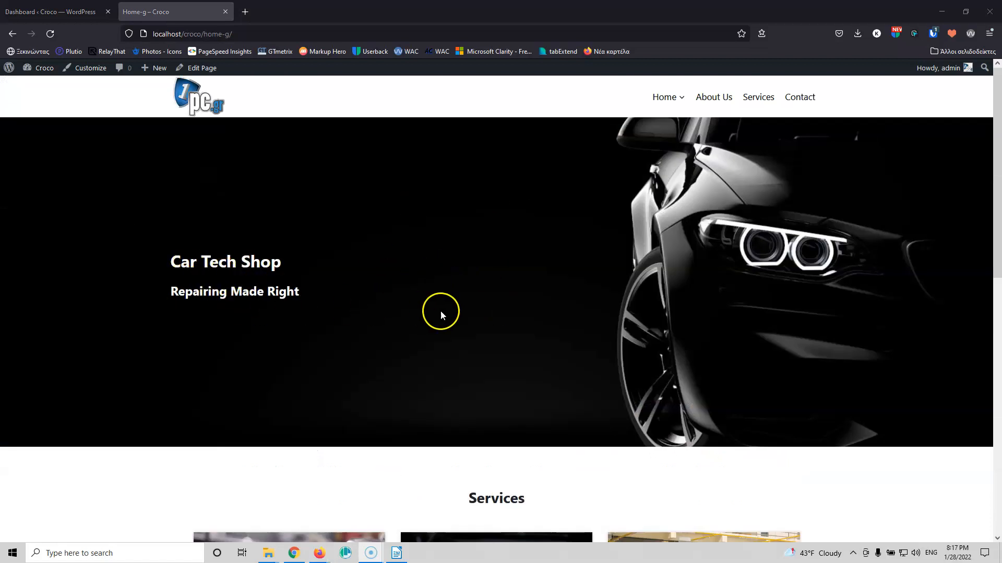
{"action": "scroll", "coordinate": [443, 313], "scroll_direction": "down", "scroll_amount": 5}
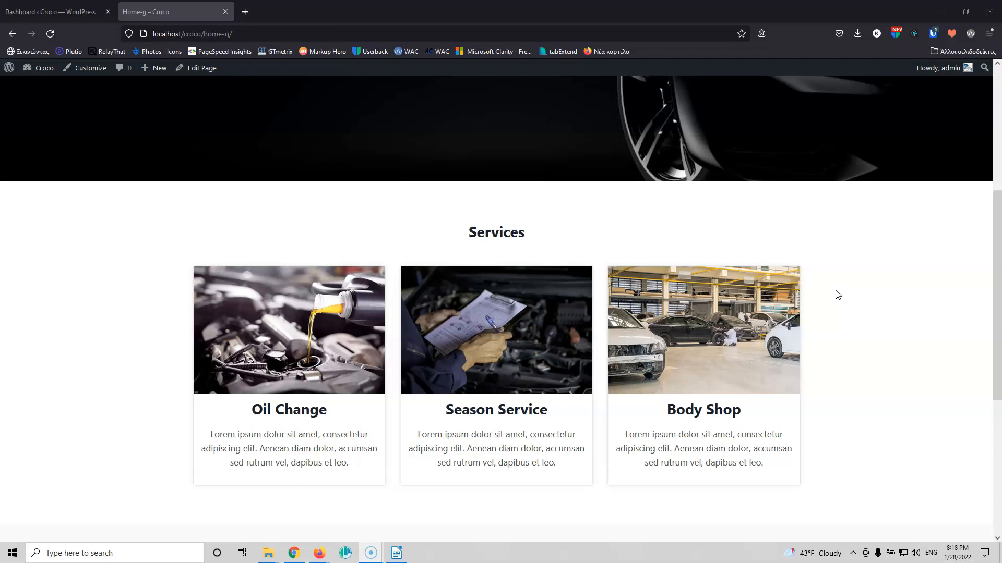
Look over the site's installed plugins, and start the Crocoblock wizard with the Jet Plugins installation type.
{"action": "left_click", "coordinate": [66, 13]}
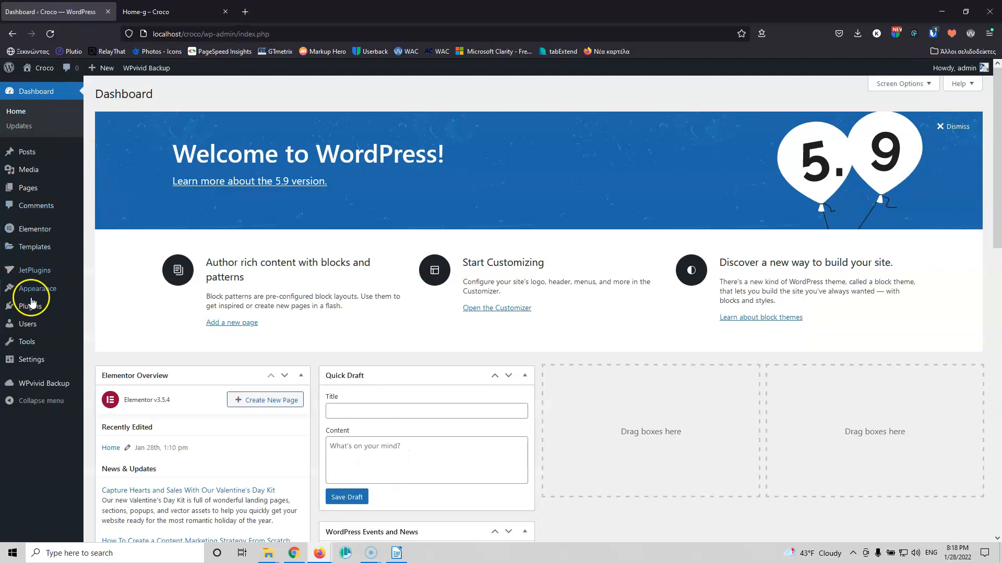
{"action": "left_click", "coordinate": [95, 308]}
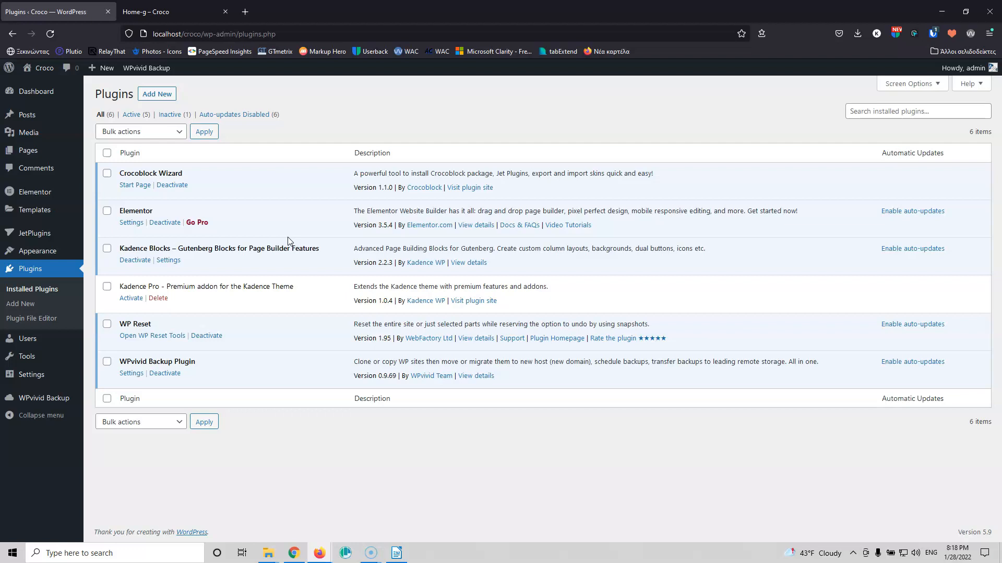
{"action": "left_click", "coordinate": [34, 235]}
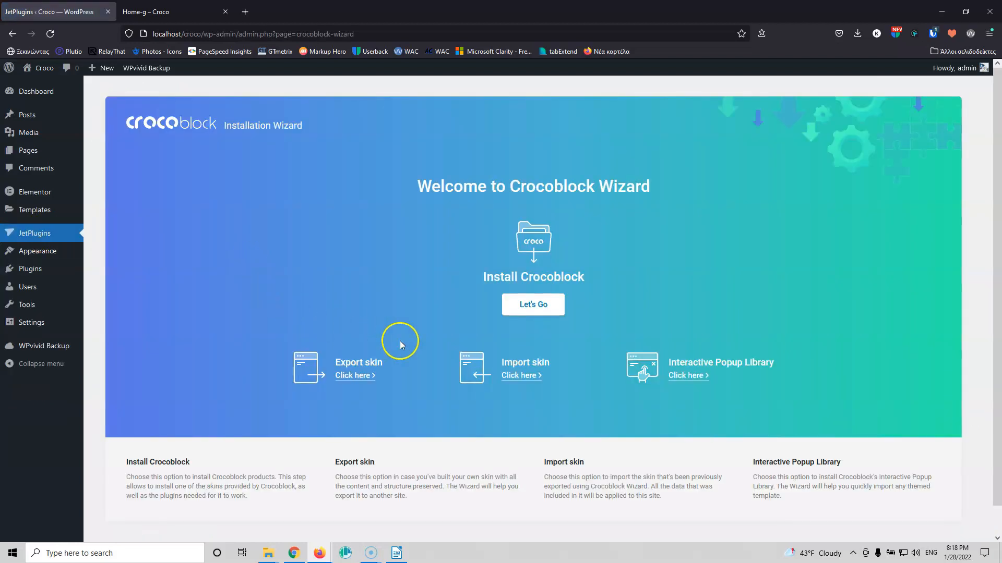
{"action": "left_click", "coordinate": [537, 297]}
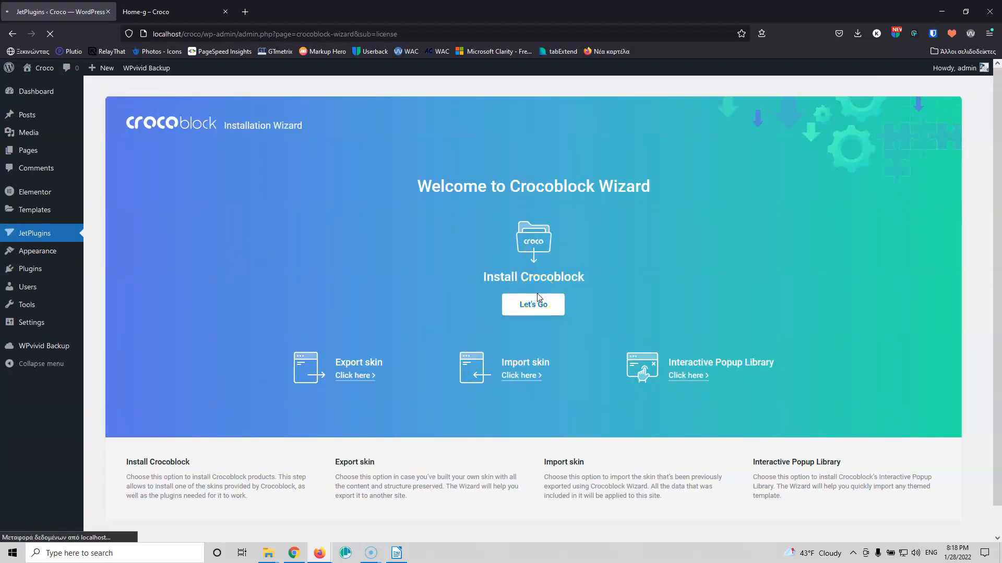
{"action": "left_click", "coordinate": [553, 319]}
{"action": "left_click", "coordinate": [563, 353]}
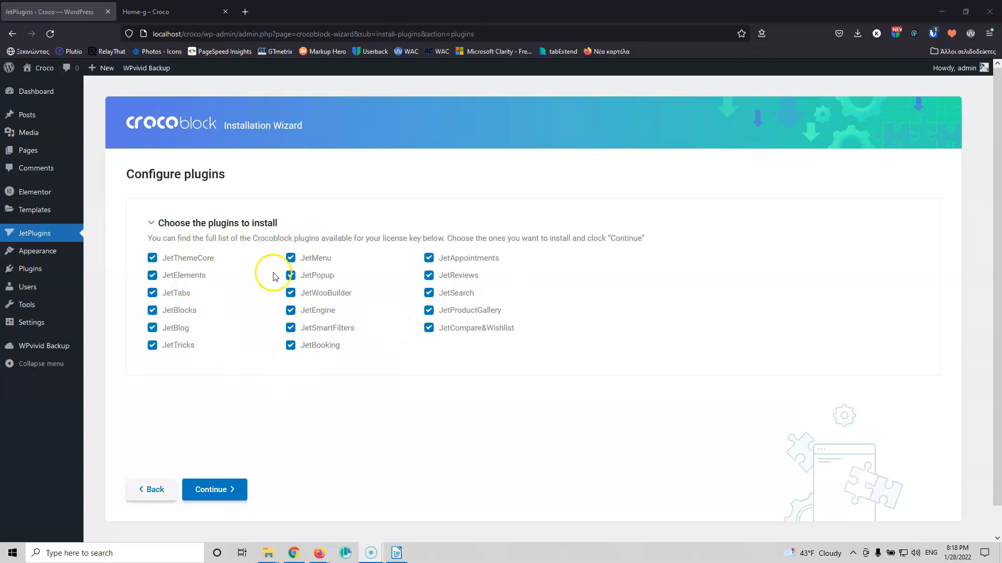
Deselect every plugin in the wizard except JetAppointments and install it.
{"action": "left_click", "coordinate": [152, 258]}
{"action": "left_click", "coordinate": [152, 275]}
{"action": "left_click", "coordinate": [152, 293]}
{"action": "left_click", "coordinate": [152, 310]}
{"action": "left_click", "coordinate": [152, 328]}
{"action": "left_click", "coordinate": [157, 350]}
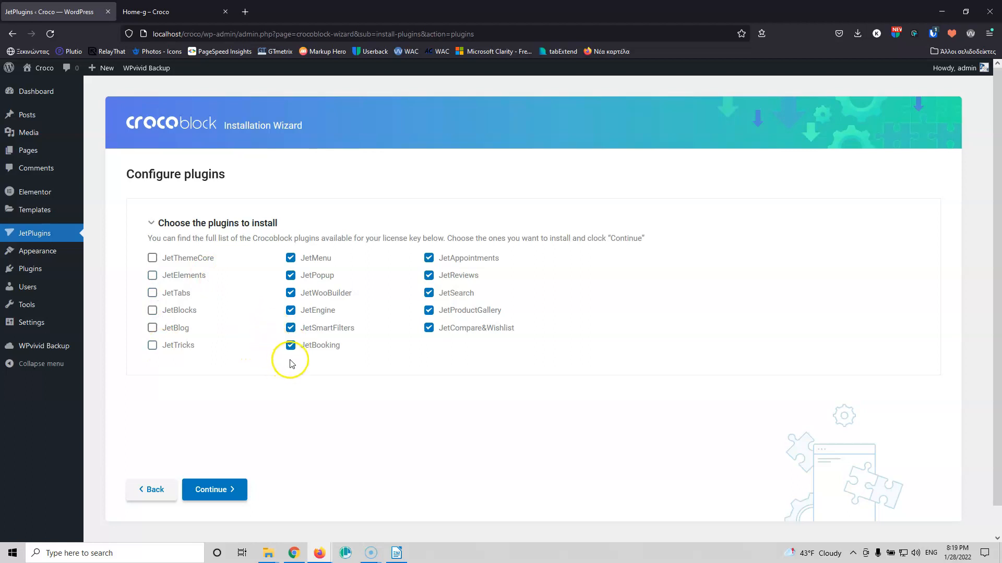
{"action": "left_click", "coordinate": [290, 346]}
{"action": "left_click", "coordinate": [290, 327]}
{"action": "left_click", "coordinate": [290, 310]}
{"action": "left_click", "coordinate": [291, 293]}
{"action": "left_click", "coordinate": [291, 258]}
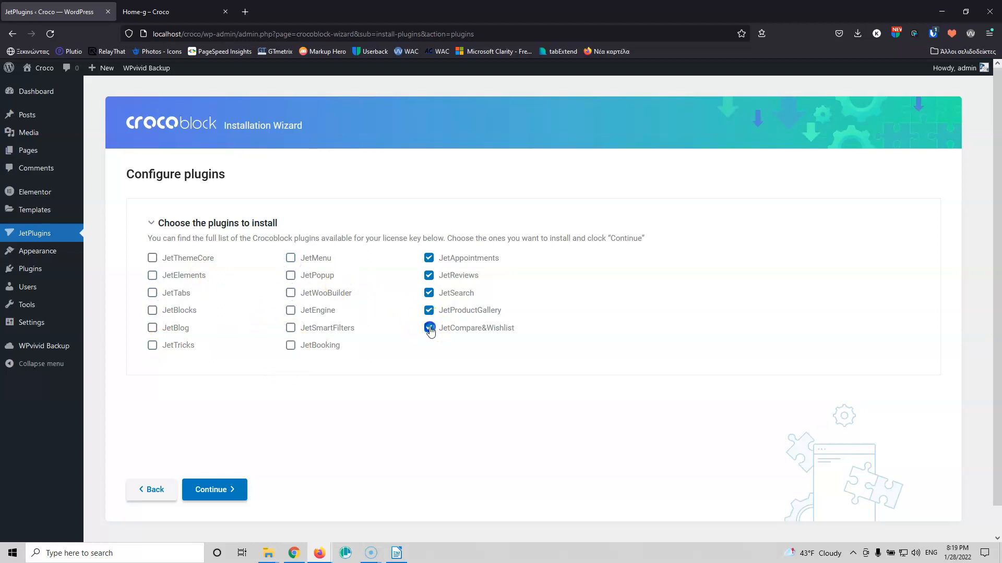
{"action": "left_click", "coordinate": [428, 292]}
{"action": "left_click", "coordinate": [429, 276]}
{"action": "left_click", "coordinate": [201, 489]}
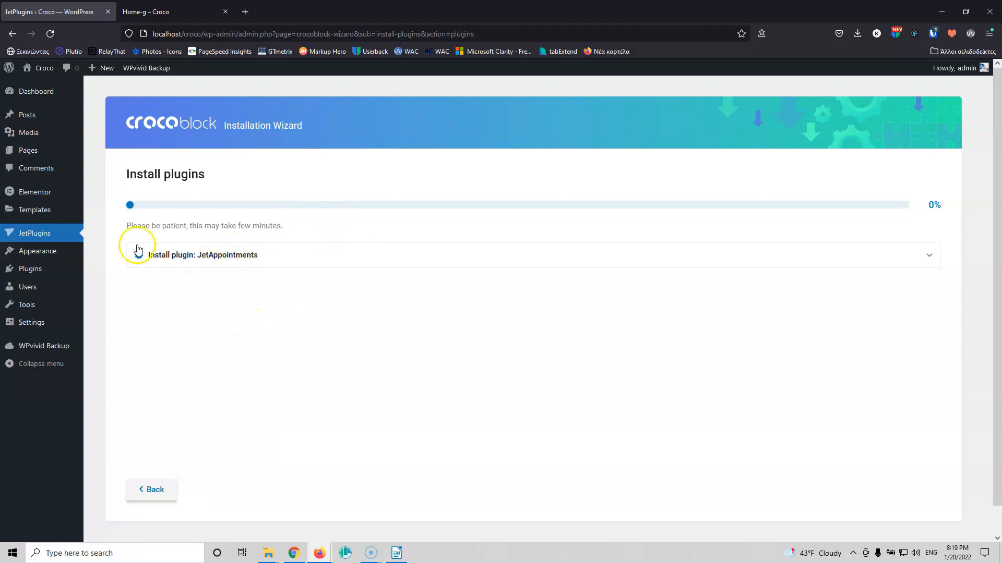
Open the installed plugins page in a separate tab and check the Jet Appointments Booking entry and its requirements.
{"action": "left_click", "coordinate": [113, 274]}
{"action": "middle_click", "coordinate": [116, 275]}
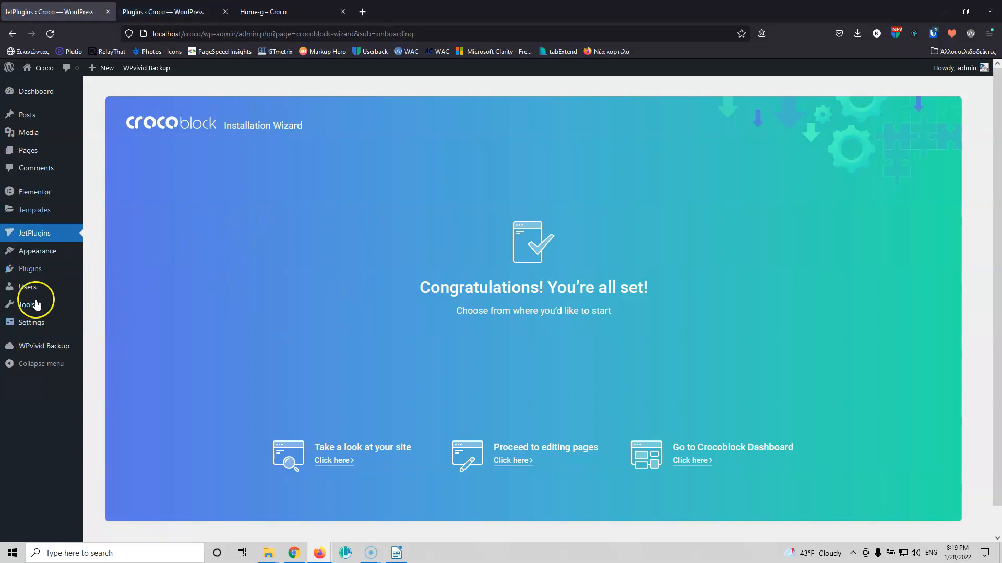
{"action": "left_click", "coordinate": [152, 16]}
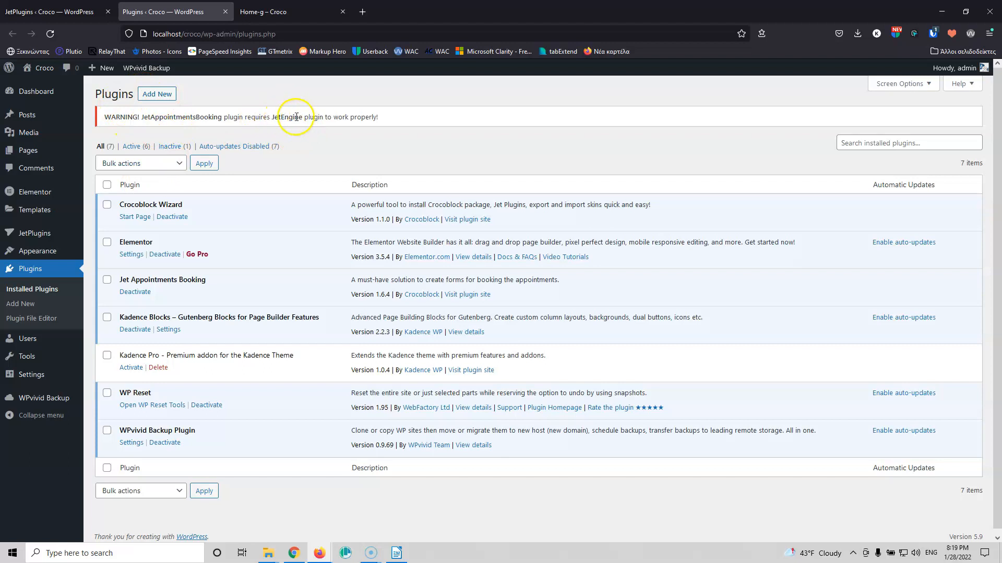
Return to the Crocoblock wizard and restart it with the Jet Plugins installation type.
{"action": "key", "text": "ctrl+shift+Tab"}
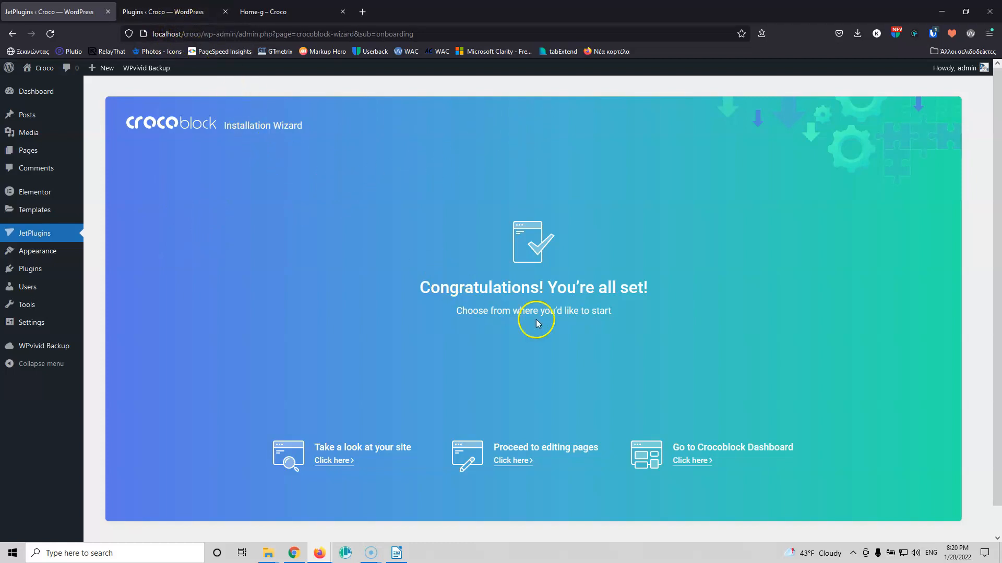
{"action": "left_click", "coordinate": [35, 236]}
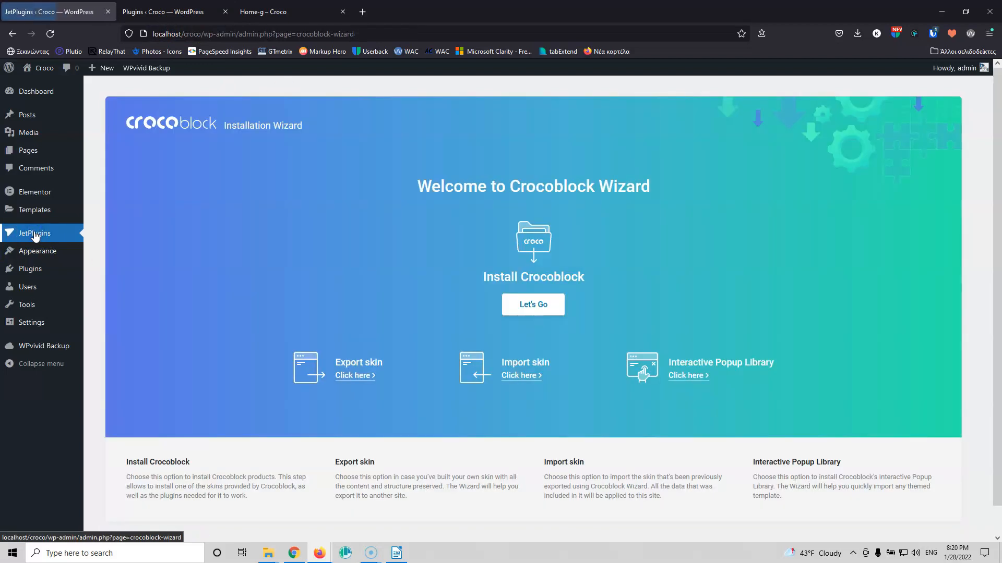
{"action": "left_click", "coordinate": [529, 306]}
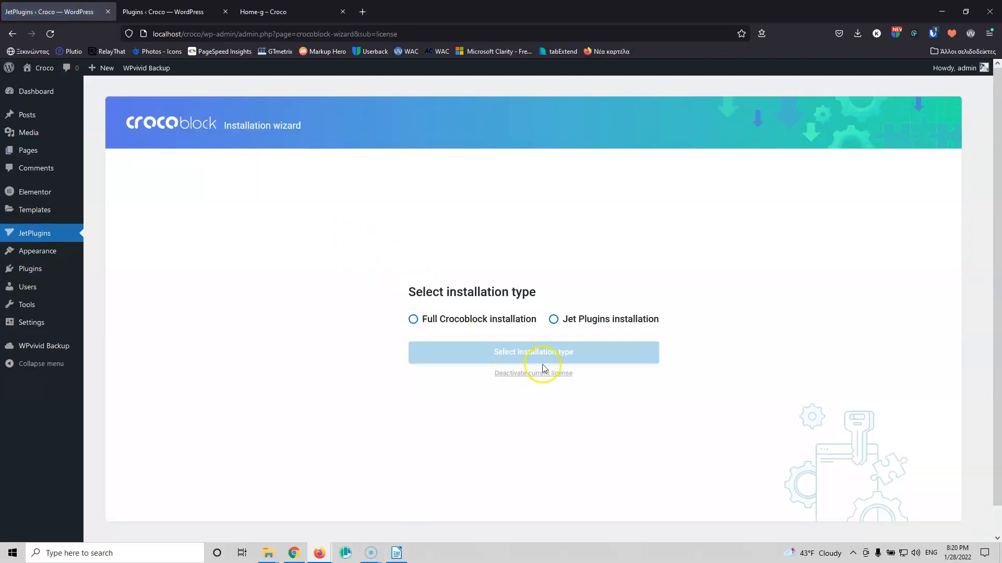
{"action": "left_click", "coordinate": [554, 320]}
{"action": "left_click", "coordinate": [550, 350]}
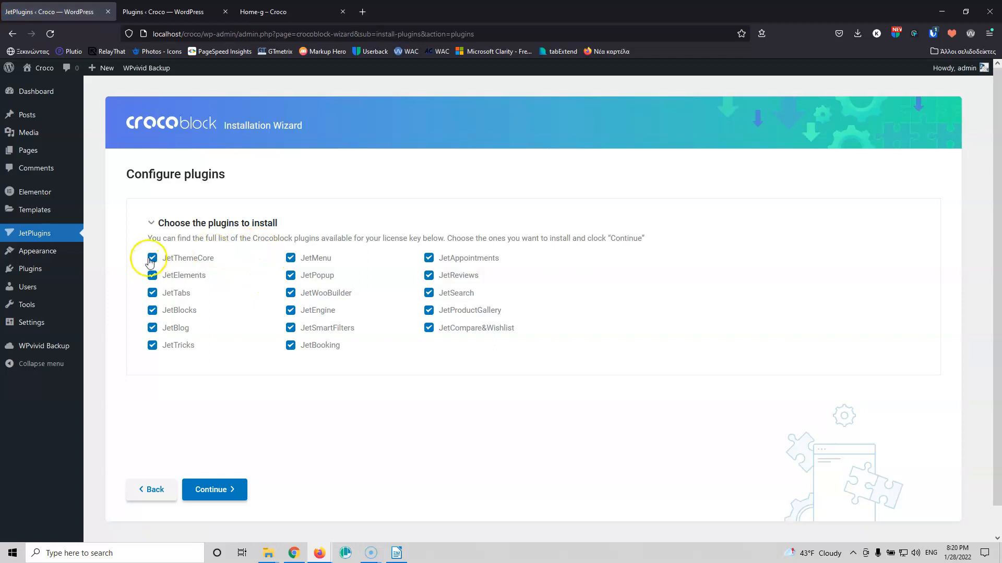
Deselect every plugin in the wizard except JetEngine and install it.
{"action": "left_click", "coordinate": [153, 258]}
{"action": "left_click", "coordinate": [152, 275]}
{"action": "left_click", "coordinate": [152, 327]}
{"action": "left_click", "coordinate": [153, 345]}
{"action": "left_click", "coordinate": [291, 345]}
{"action": "left_click", "coordinate": [291, 328]}
{"action": "left_click", "coordinate": [291, 293]}
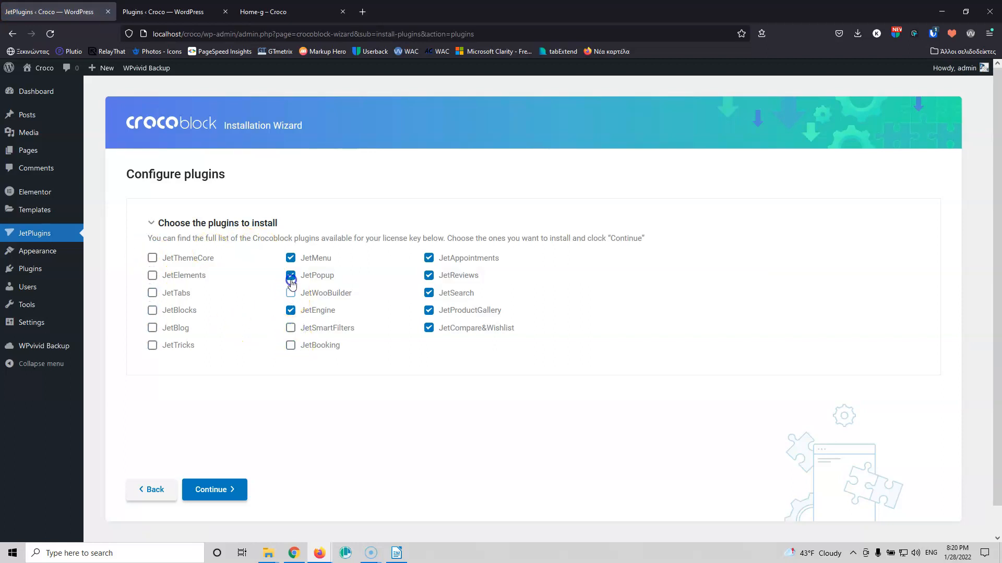
{"action": "left_click", "coordinate": [291, 258]}
{"action": "left_click", "coordinate": [429, 327]}
{"action": "left_click", "coordinate": [429, 310]}
{"action": "left_click", "coordinate": [429, 292]}
{"action": "left_click", "coordinate": [429, 259]}
{"action": "left_click", "coordinate": [198, 489]}
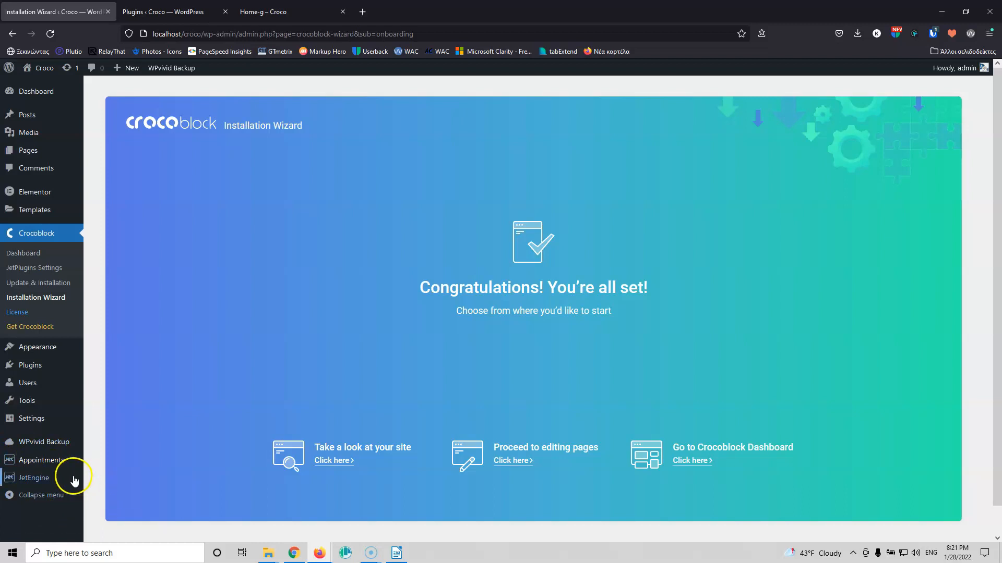
Open the Appointments Set Up page and read its first step on connecting post types.
{"action": "mouse_move", "coordinate": [46, 481]}
{"action": "mouse_move", "coordinate": [62, 460]}
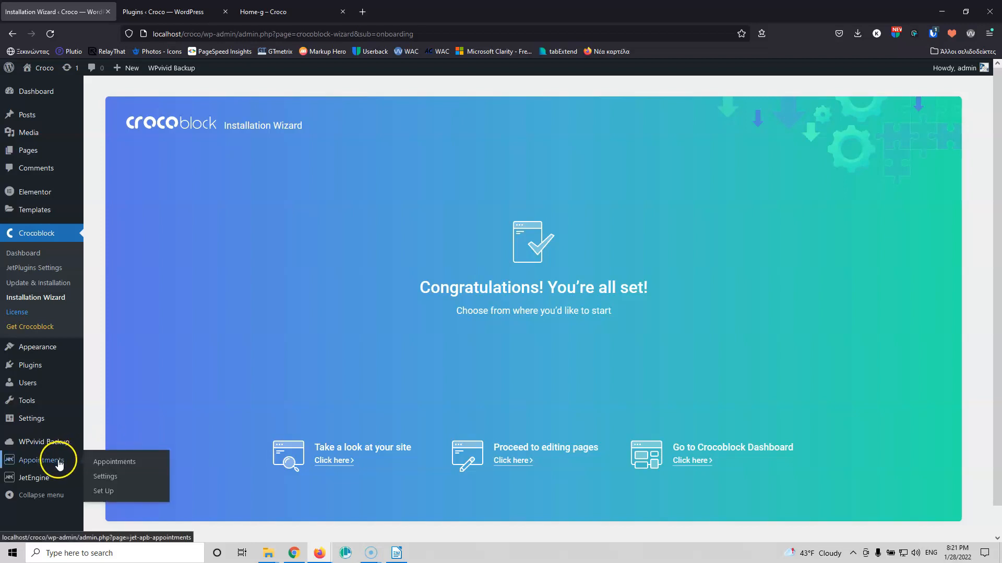
{"action": "left_click", "coordinate": [101, 493]}
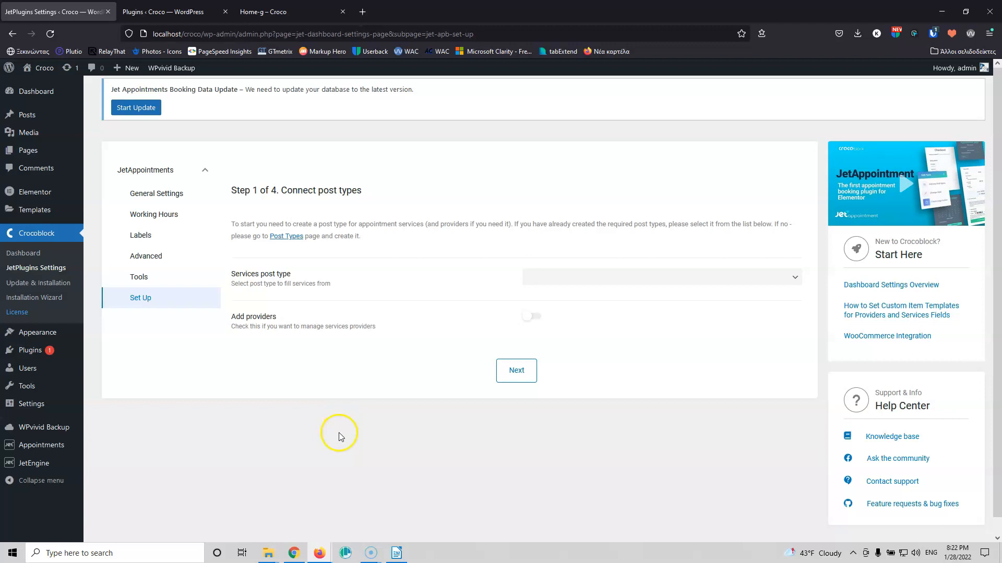
Open JetEngine's custom post types list and run the Jet Appointments Booking database update.
{"action": "mouse_move", "coordinate": [33, 457]}
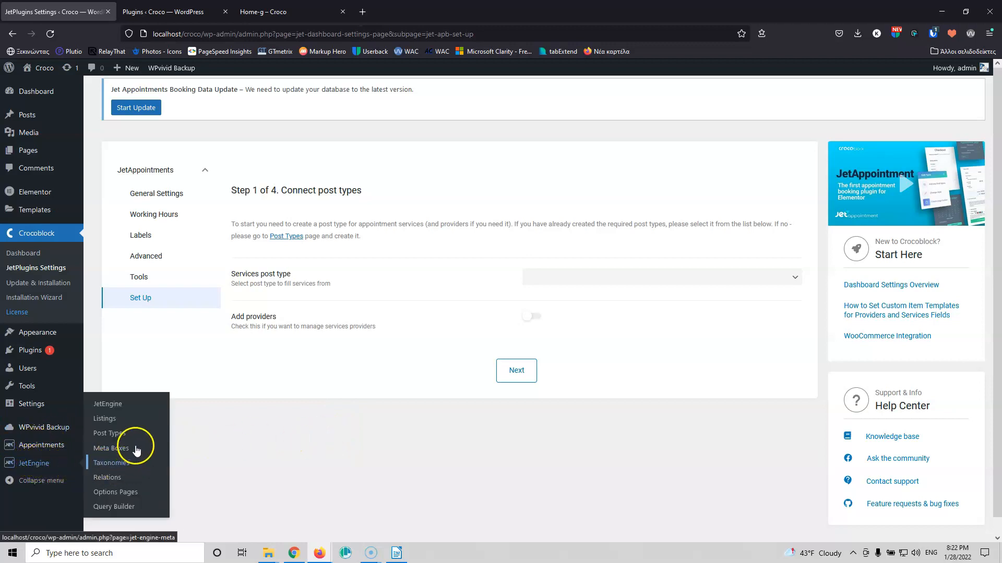
{"action": "left_click", "coordinate": [116, 439]}
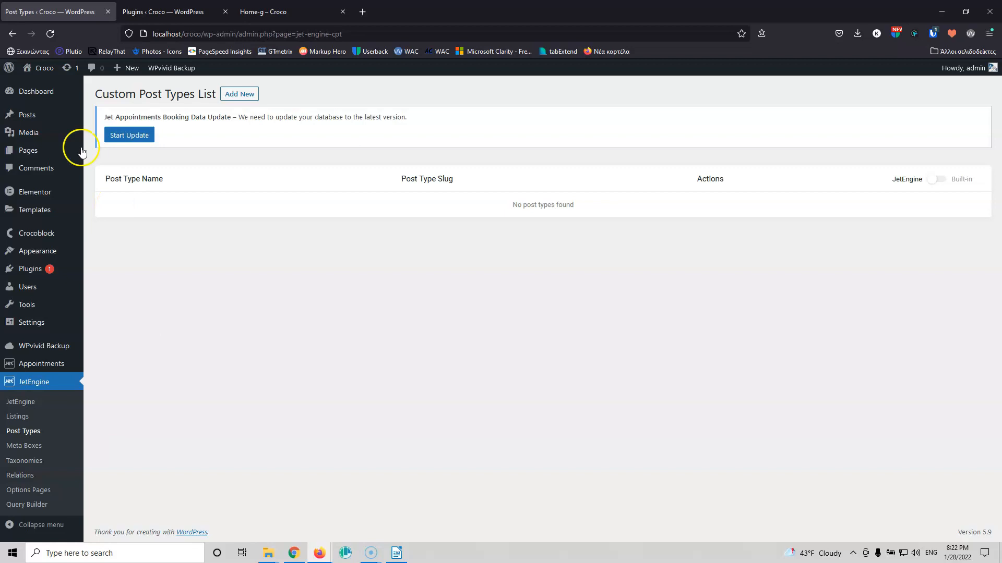
{"action": "left_click", "coordinate": [135, 135]}
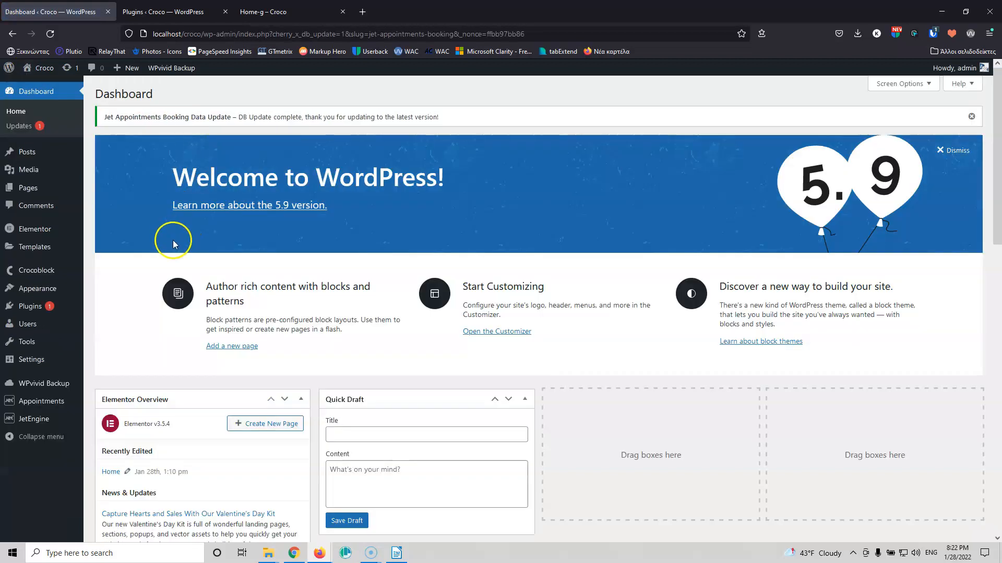
Update the Jet Appointments Booking plugin to version 1.6.5 from the installed plugins page.
{"action": "mouse_move", "coordinate": [23, 306]}
{"action": "left_click", "coordinate": [94, 310]}
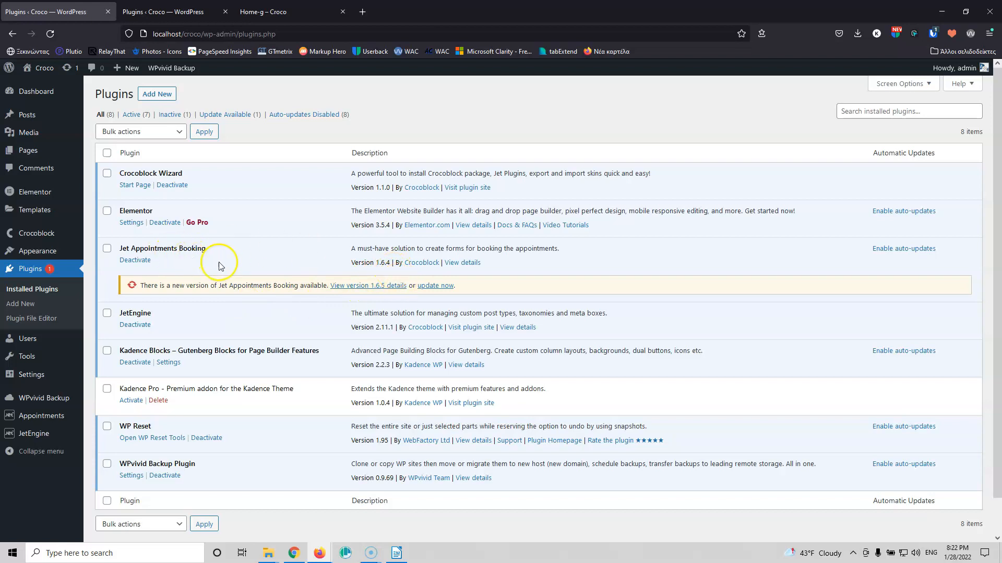
{"action": "left_click", "coordinate": [426, 286]}
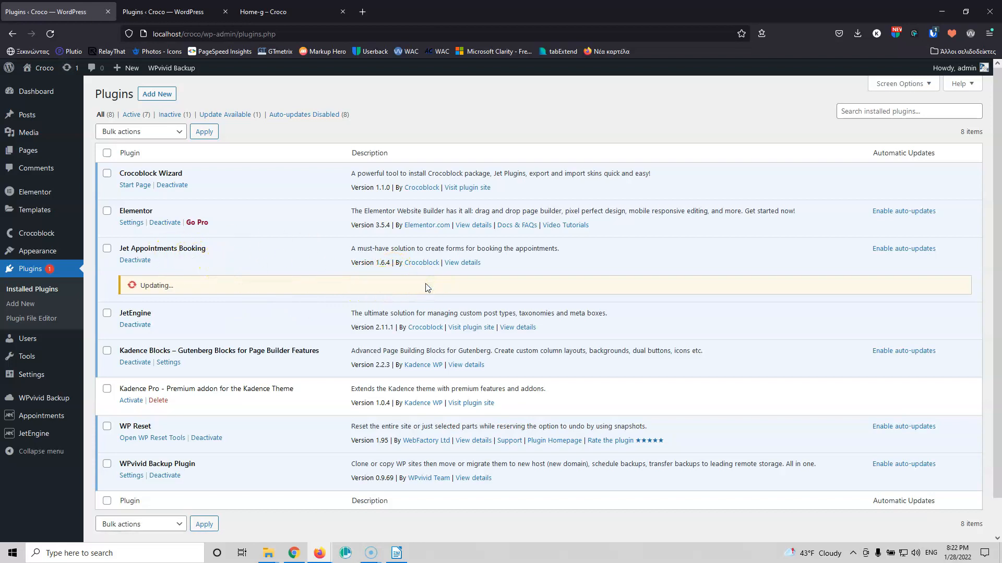
Start a new JetEngine custom post type with the name Services and the slug services.
{"action": "mouse_move", "coordinate": [39, 438]}
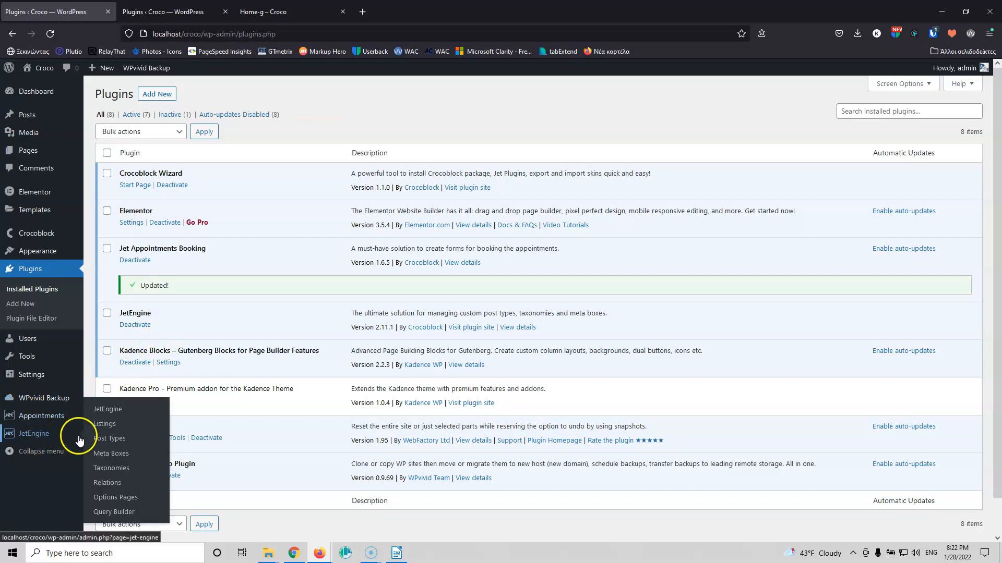
{"action": "left_click", "coordinate": [107, 439]}
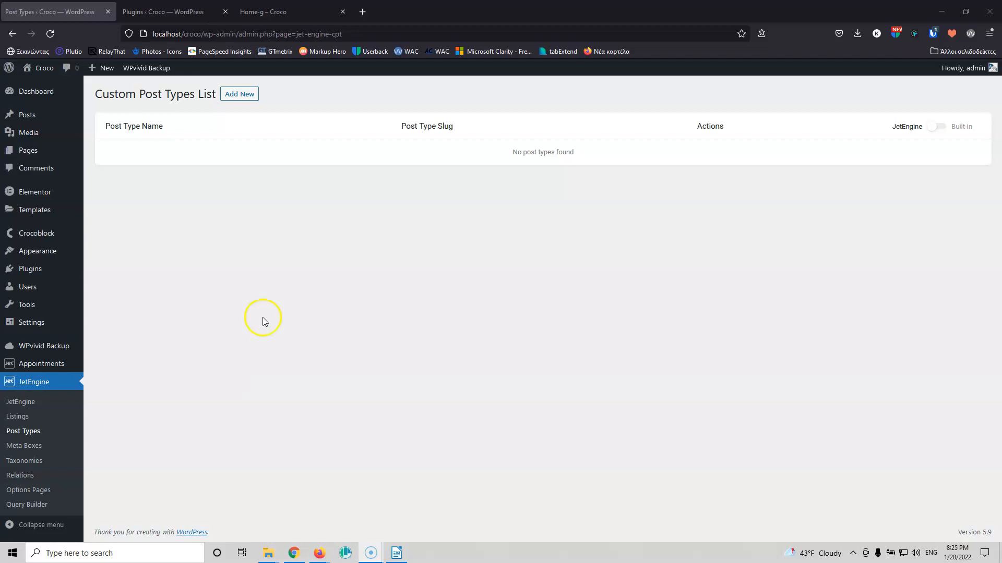
{"action": "left_click", "coordinate": [242, 94]}
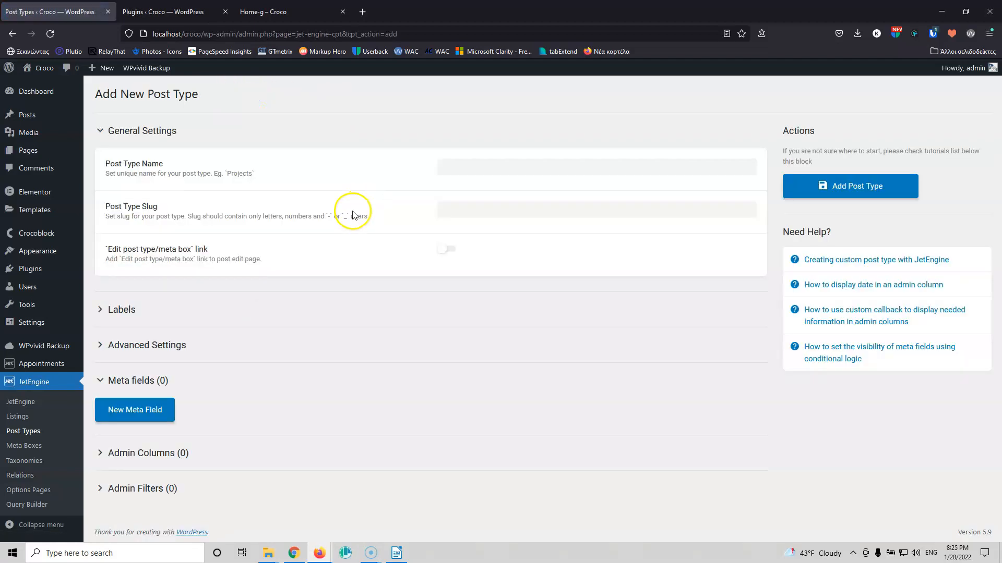
{"action": "left_click", "coordinate": [474, 165]}
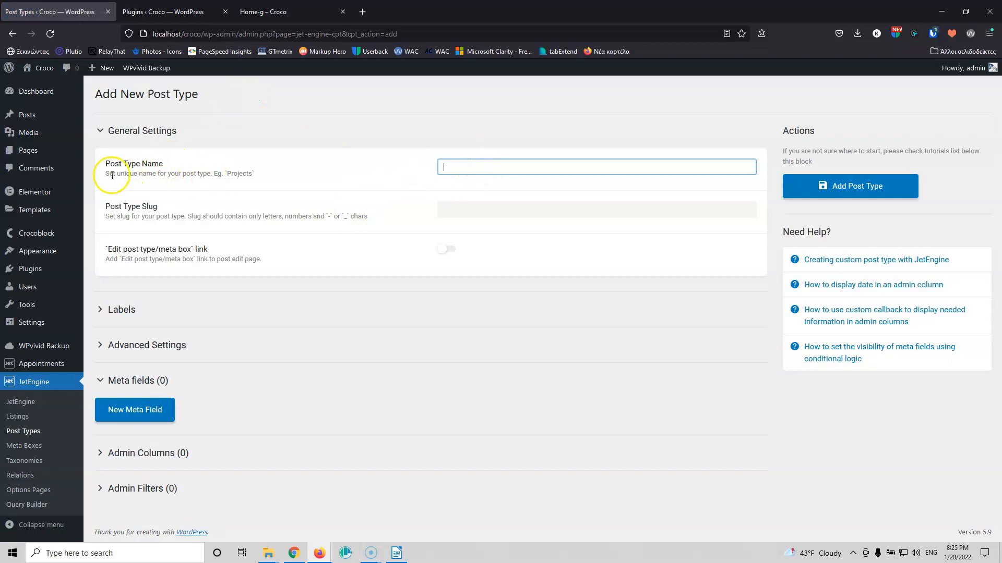
{"action": "type", "text": "Services"}
{"action": "left_click", "coordinate": [512, 208]}
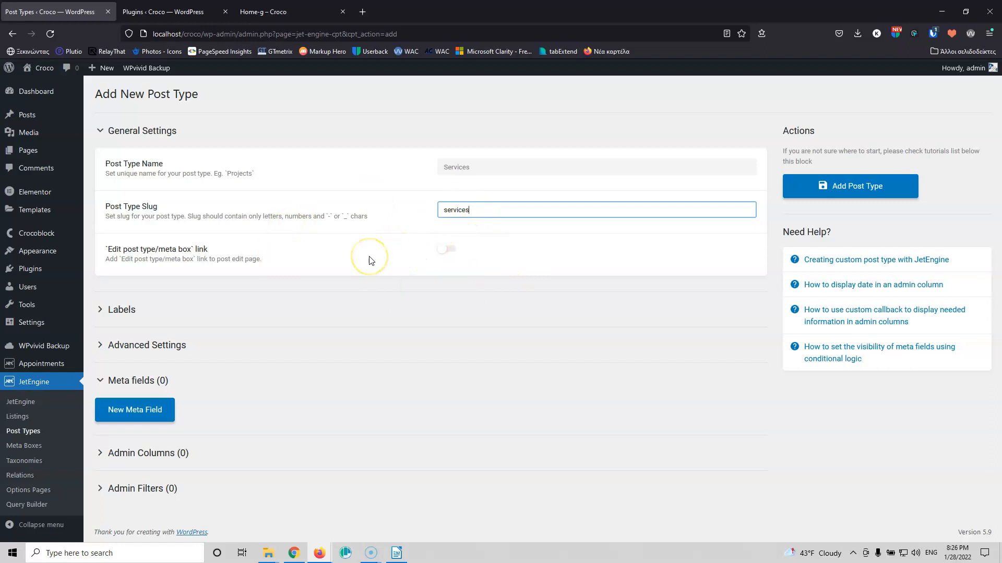
Look through the new post type's Advanced Settings and add the Services post type to the site.
{"action": "left_click", "coordinate": [155, 346]}
{"action": "scroll", "coordinate": [470, 263], "scroll_direction": "down", "scroll_amount": 2}
{"action": "scroll", "coordinate": [471, 263], "scroll_direction": "down", "scroll_amount": 1}
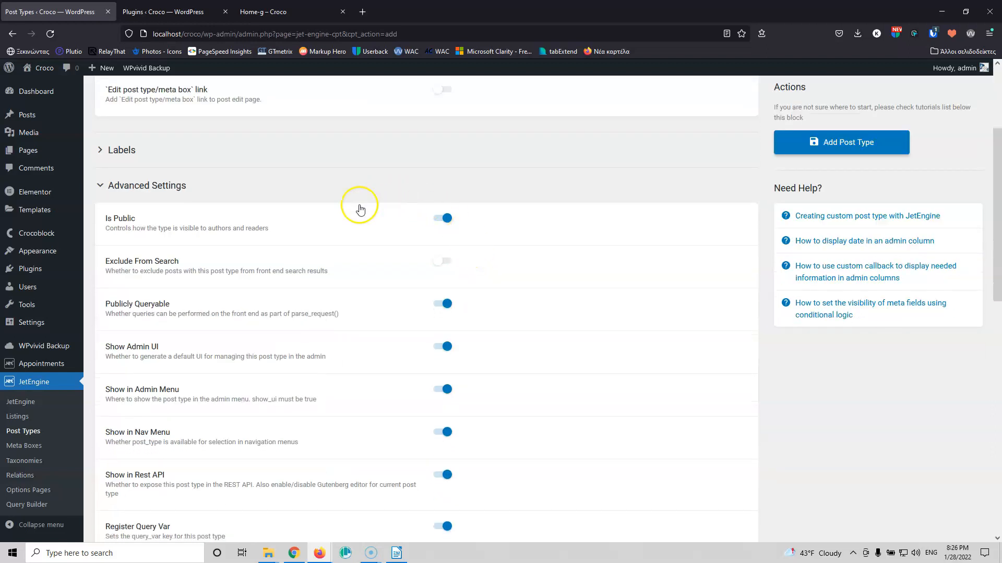
{"action": "scroll", "coordinate": [374, 337], "scroll_direction": "down", "scroll_amount": 4}
{"action": "scroll", "coordinate": [349, 328], "scroll_direction": "down", "scroll_amount": 1}
{"action": "scroll", "coordinate": [407, 332], "scroll_direction": "down", "scroll_amount": 3}
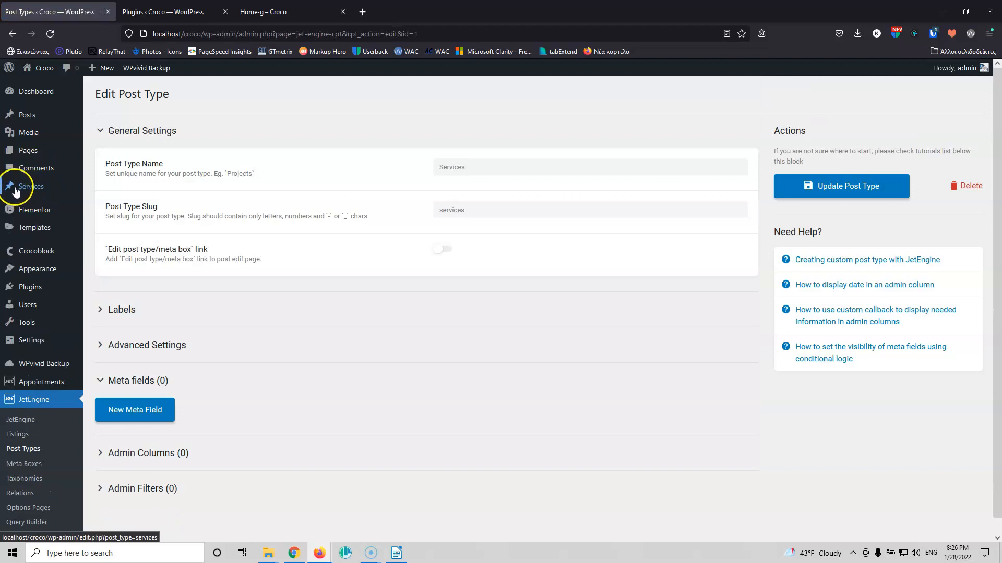
Set the Services post type's menu icon to dashicons-admin-tools in its Advanced Settings and update the post type.
{"action": "left_click", "coordinate": [230, 347]}
{"action": "scroll", "coordinate": [477, 349], "scroll_direction": "down", "scroll_amount": 5}
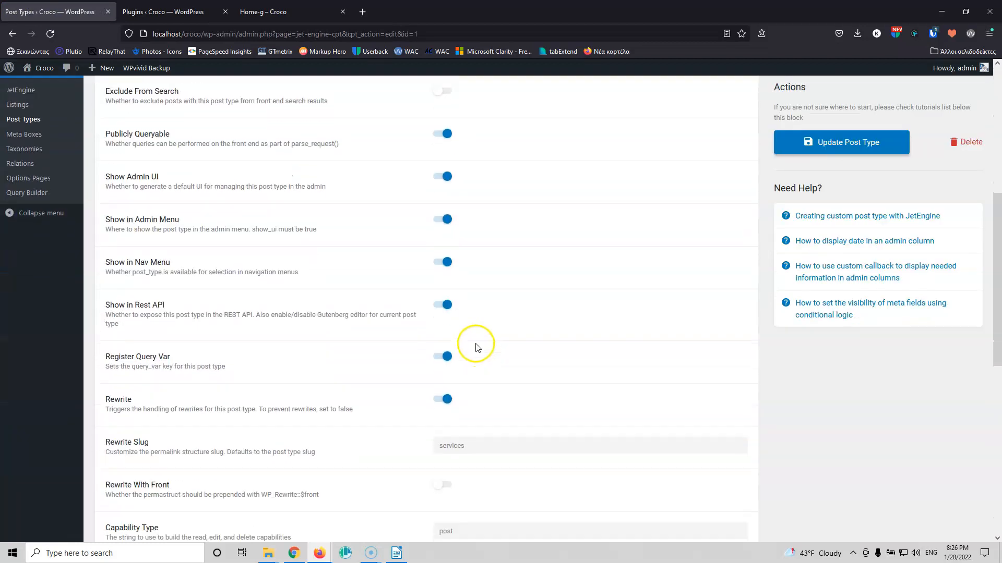
{"action": "scroll", "coordinate": [477, 347], "scroll_direction": "down", "scroll_amount": 5}
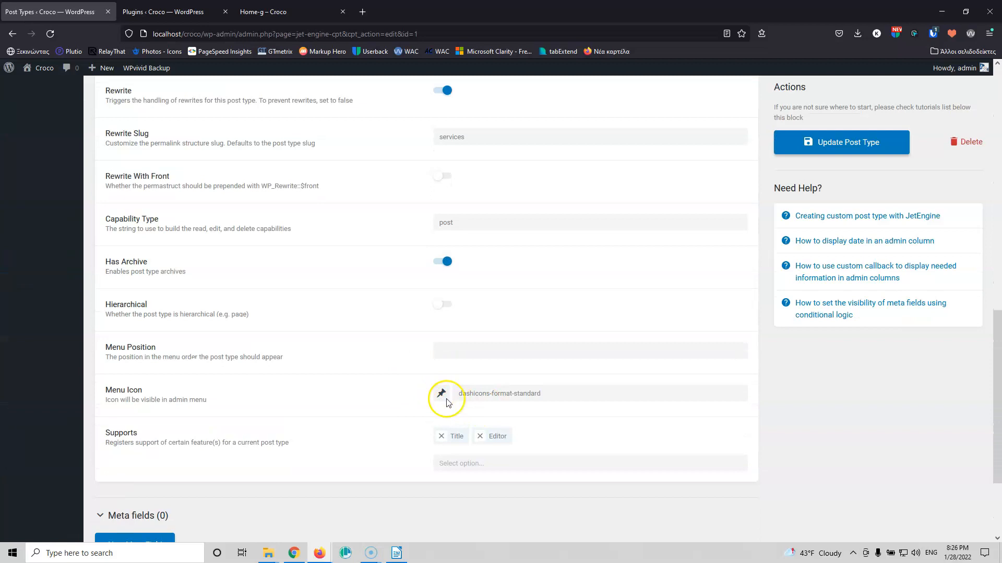
{"action": "left_click", "coordinate": [441, 393]}
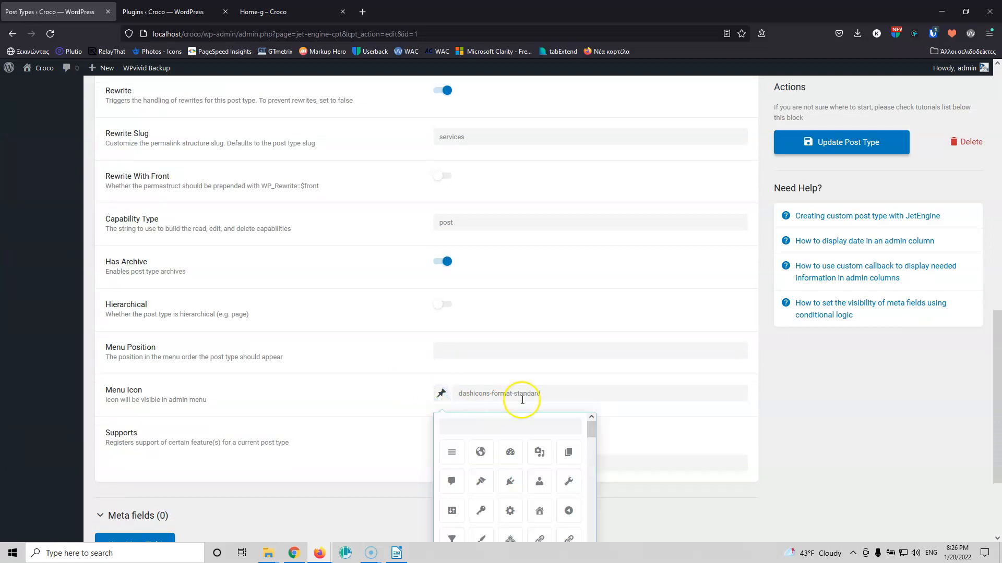
{"action": "scroll", "coordinate": [523, 400], "scroll_direction": "down", "scroll_amount": 2}
{"action": "left_click", "coordinate": [495, 295]}
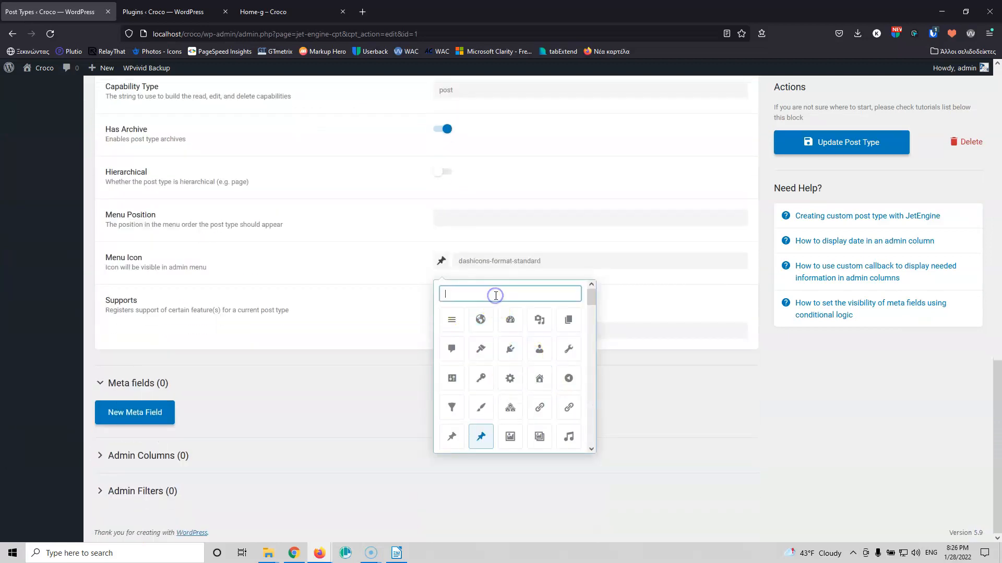
{"action": "left_click", "coordinate": [473, 292]}
{"action": "left_click", "coordinate": [481, 299]}
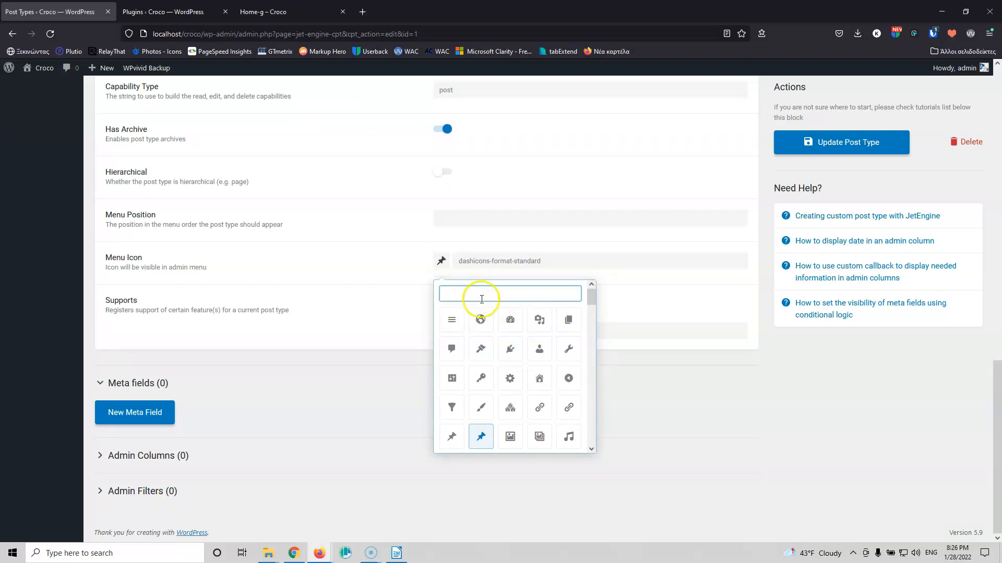
{"action": "left_click", "coordinate": [568, 349]}
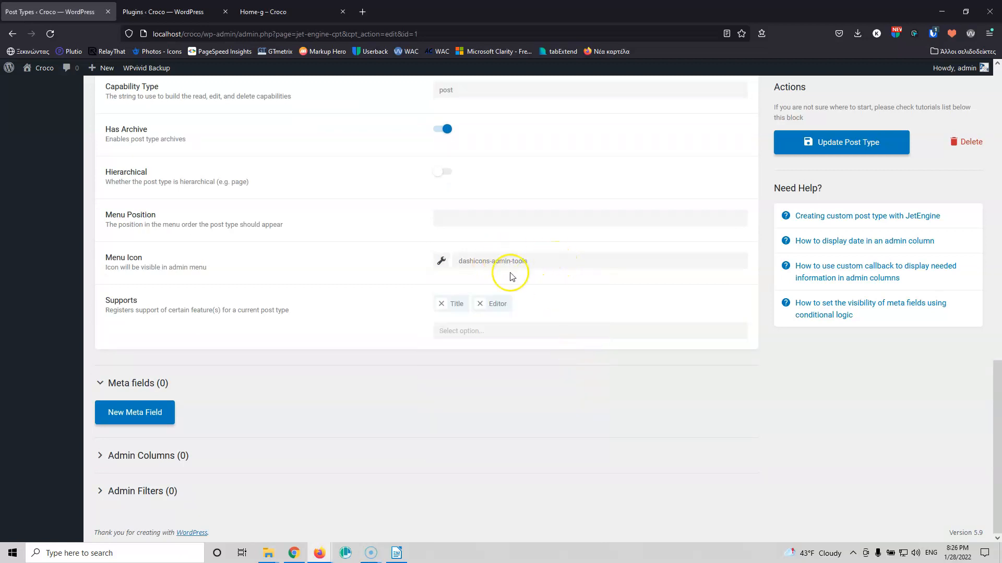
{"action": "left_click", "coordinate": [838, 141]}
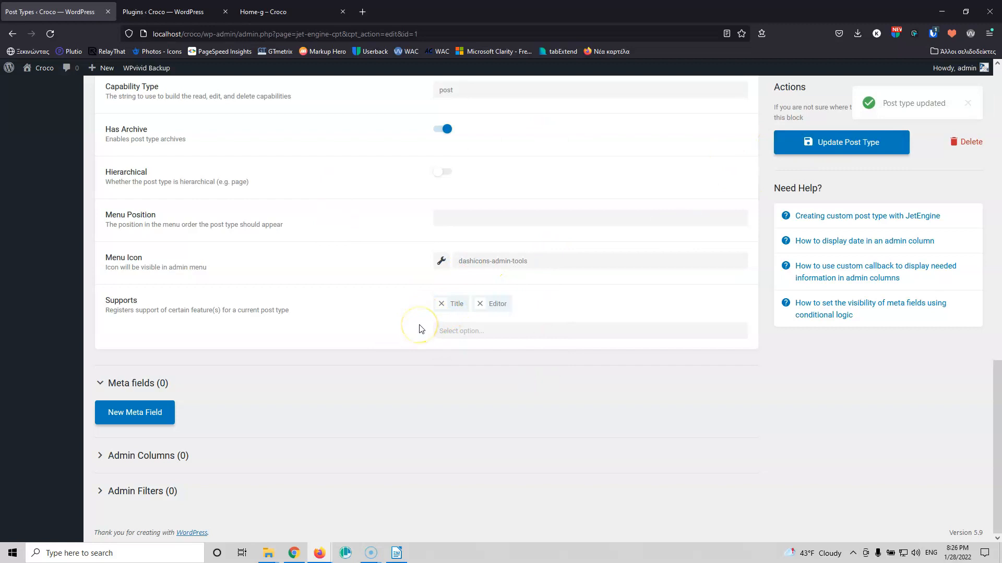
Open a new Services post in a separate browser tab and show its post settings.
{"action": "scroll", "coordinate": [419, 329], "scroll_direction": "up", "scroll_amount": 20}
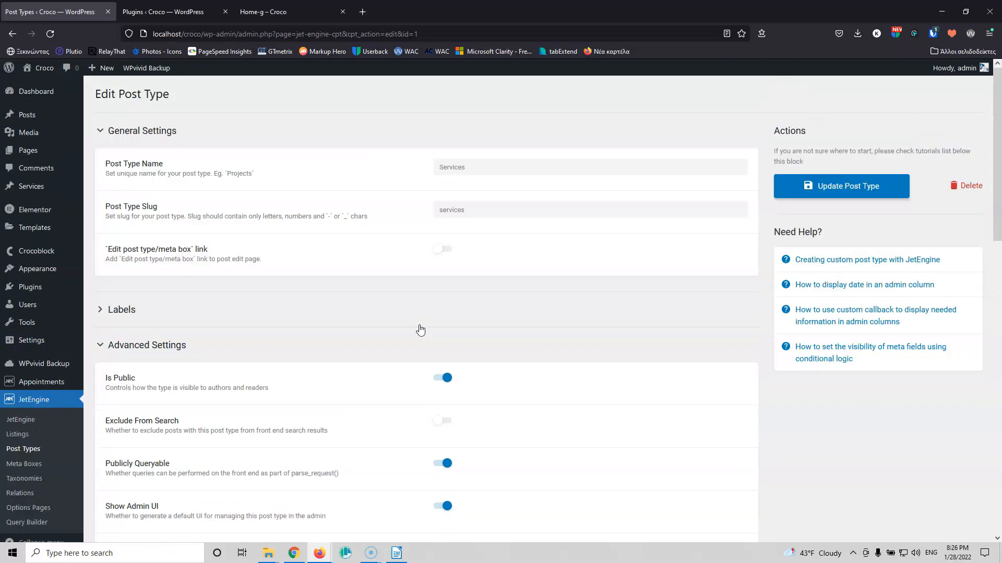
{"action": "left_click", "coordinate": [178, 258]}
{"action": "mouse_move", "coordinate": [44, 190]}
{"action": "middle_click", "coordinate": [108, 203]}
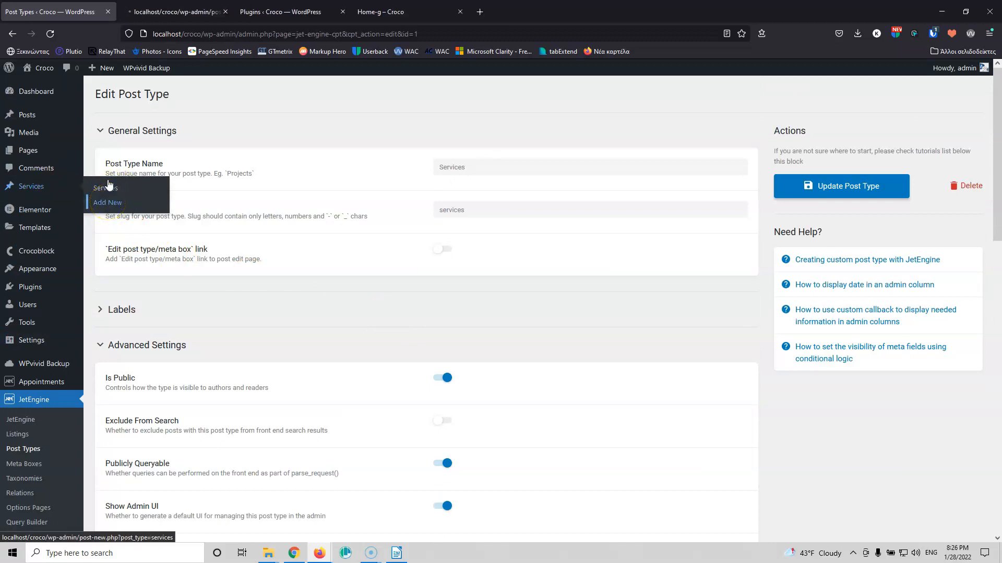
{"action": "left_click", "coordinate": [157, 11]}
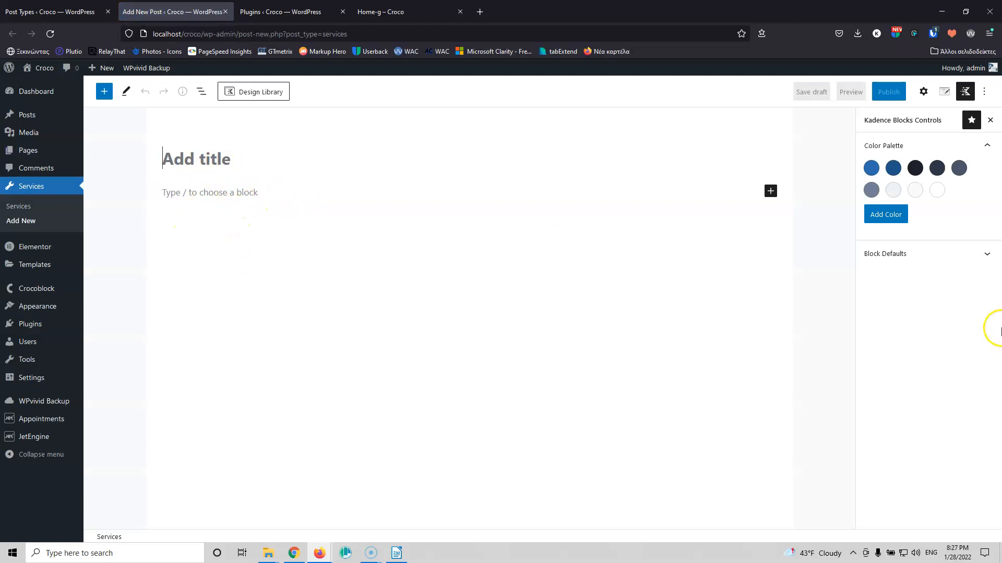
{"action": "left_click", "coordinate": [924, 92]}
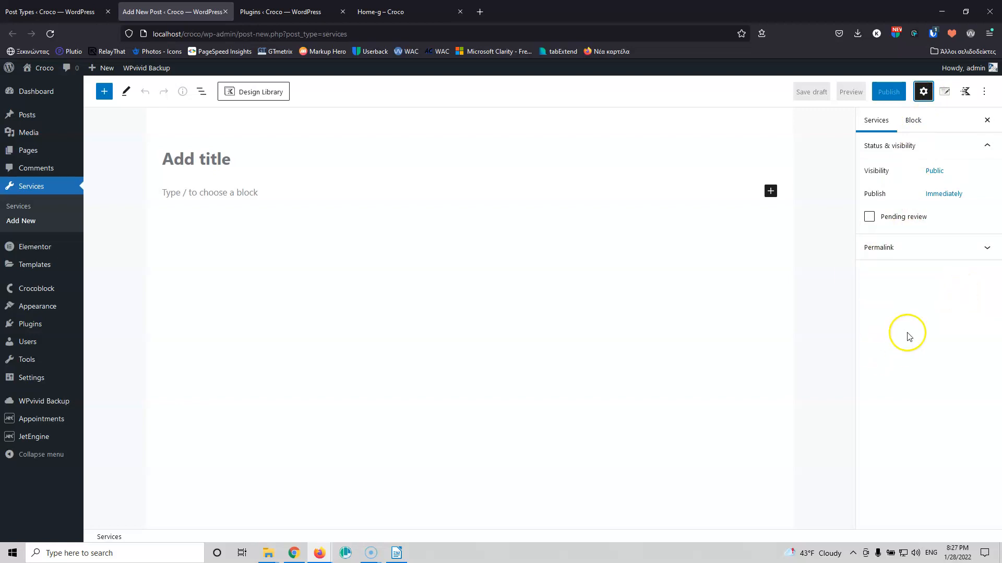
Add Thumbnail (Featured Image) and Excerpt to the Services post type's supported features and update the post type.
{"action": "left_click", "coordinate": [56, 11]}
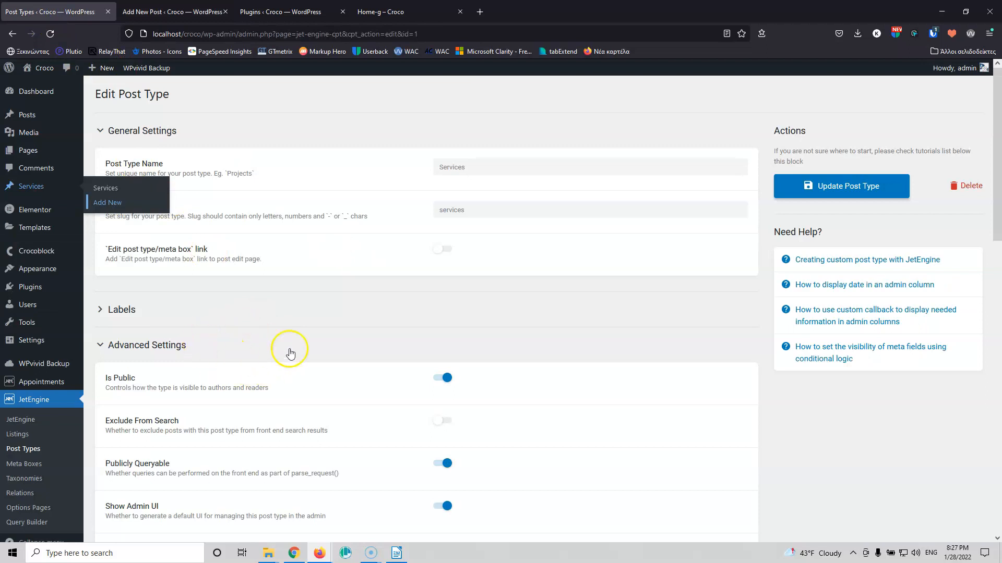
{"action": "scroll", "coordinate": [291, 354], "scroll_direction": "down", "scroll_amount": 15}
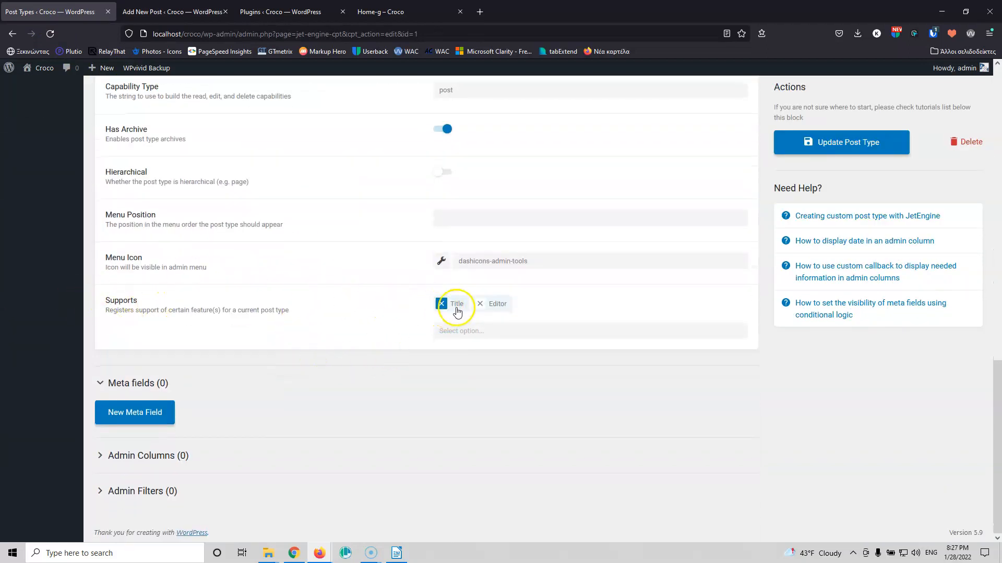
{"action": "left_click", "coordinate": [478, 330]}
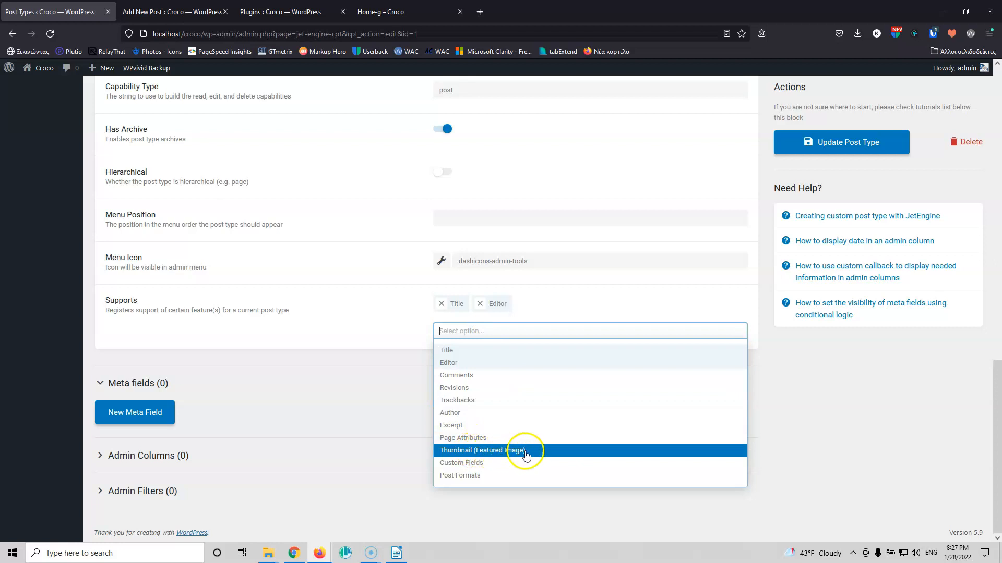
{"action": "left_click", "coordinate": [526, 453]}
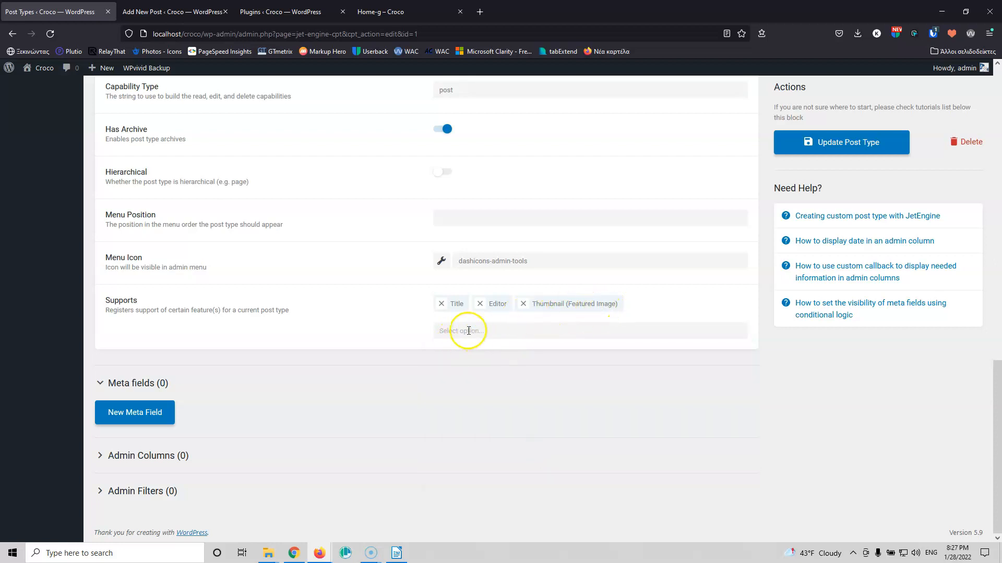
{"action": "left_click", "coordinate": [469, 331]}
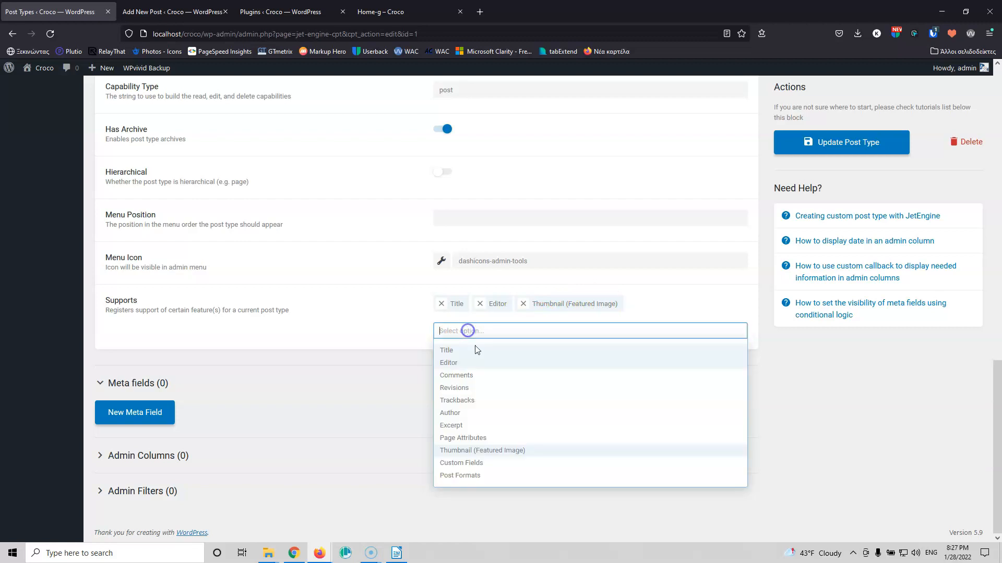
{"action": "left_click", "coordinate": [480, 426]}
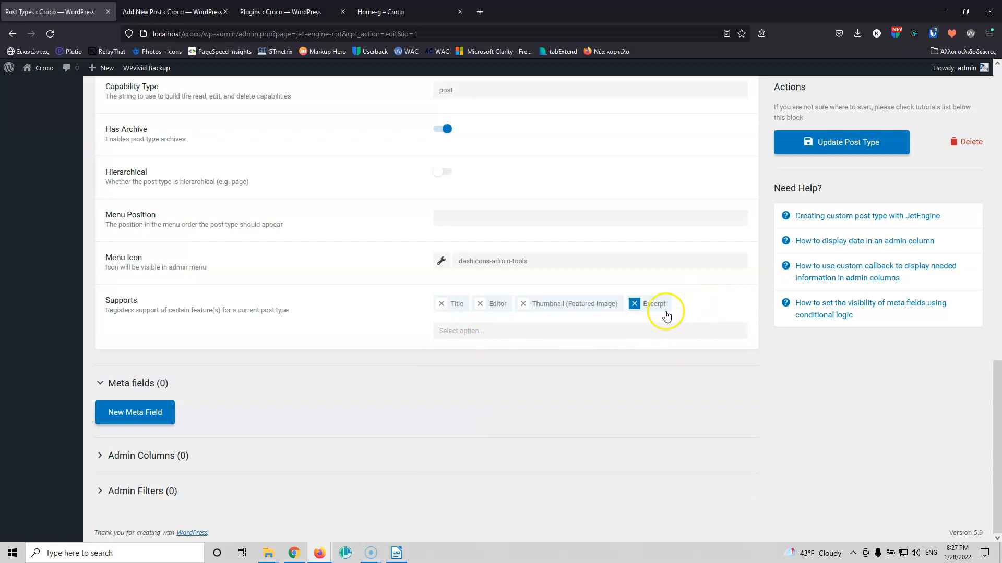
{"action": "left_click", "coordinate": [835, 145]}
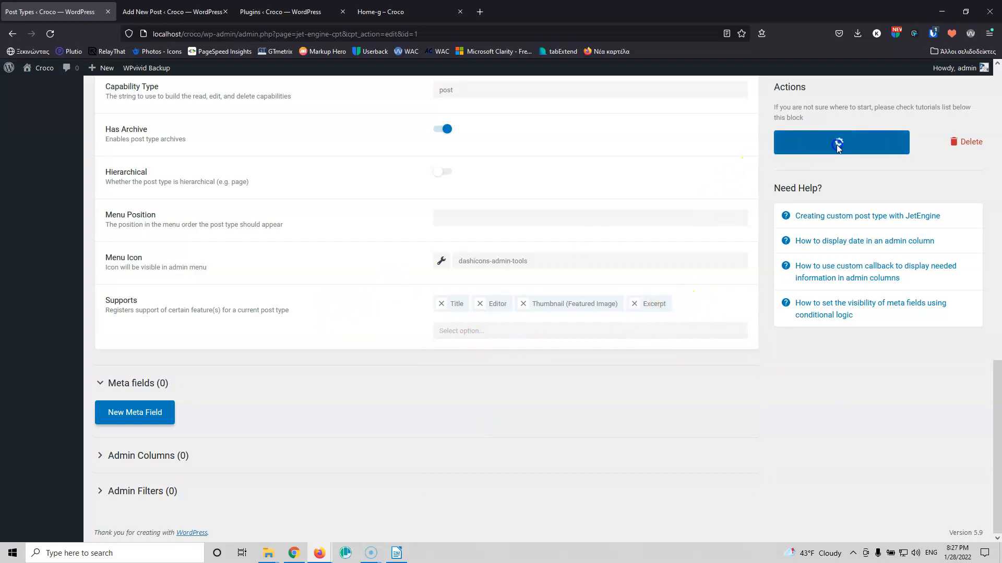
Reload the new Services post editor to check for the featured image and excerpt options, and return to the post type settings.
{"action": "left_click", "coordinate": [167, 11]}
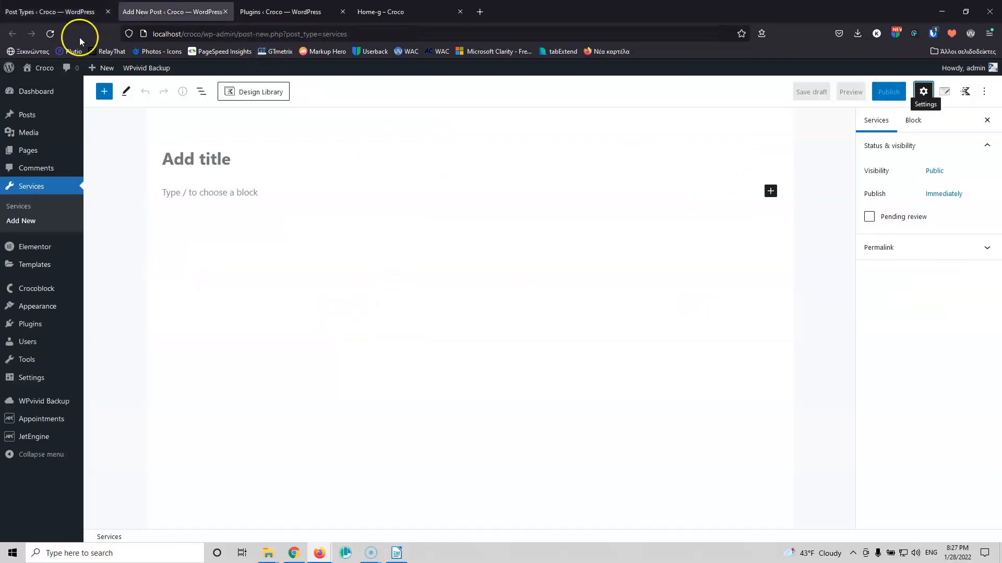
{"action": "left_click", "coordinate": [50, 34]}
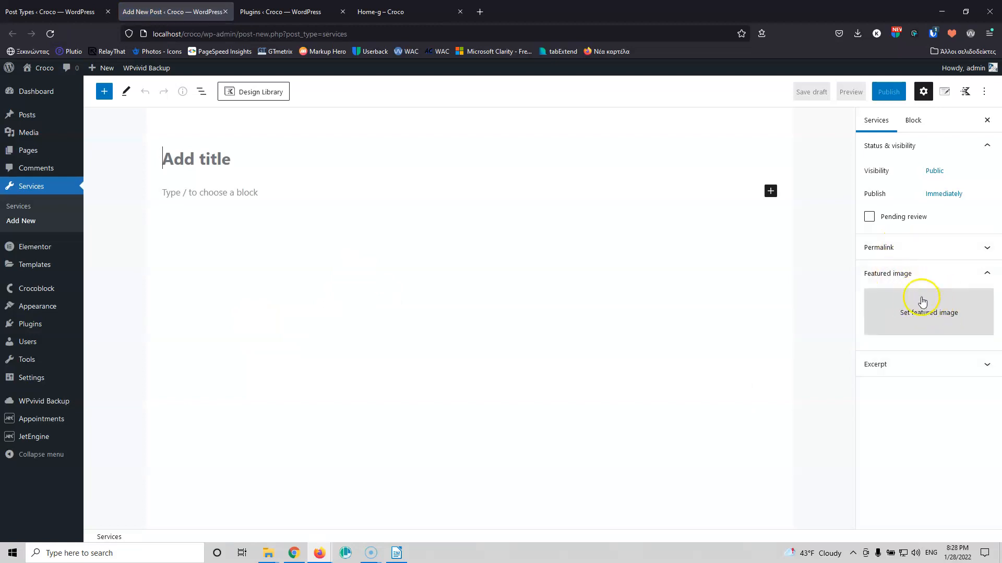
{"action": "left_click", "coordinate": [50, 11]}
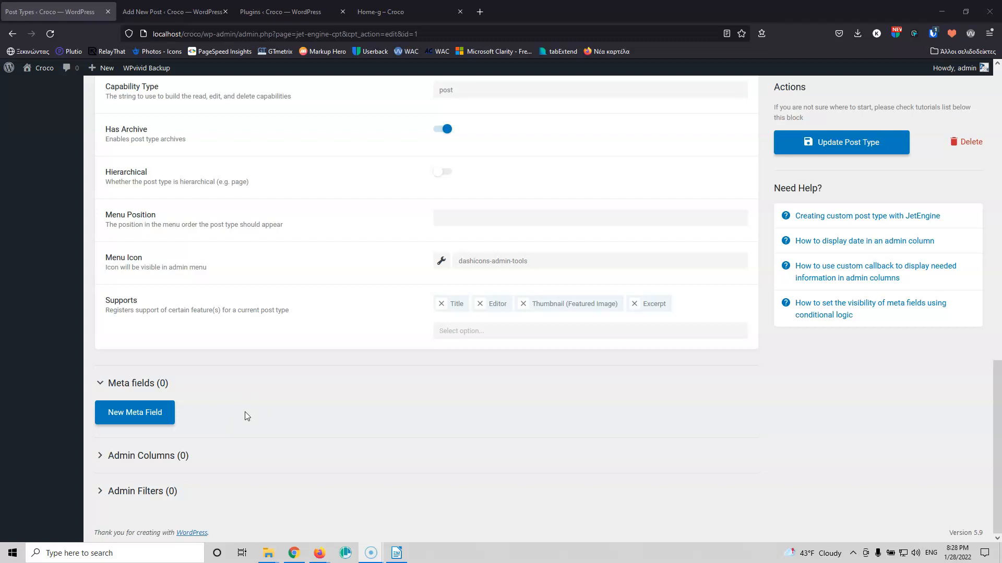
Add a meta field to the Services post type with the label Car Condition and the name car-condition.
{"action": "left_click", "coordinate": [212, 386]}
{"action": "left_click", "coordinate": [207, 389]}
{"action": "left_click", "coordinate": [134, 413]}
{"action": "scroll", "coordinate": [437, 413], "scroll_direction": "down", "scroll_amount": 3}
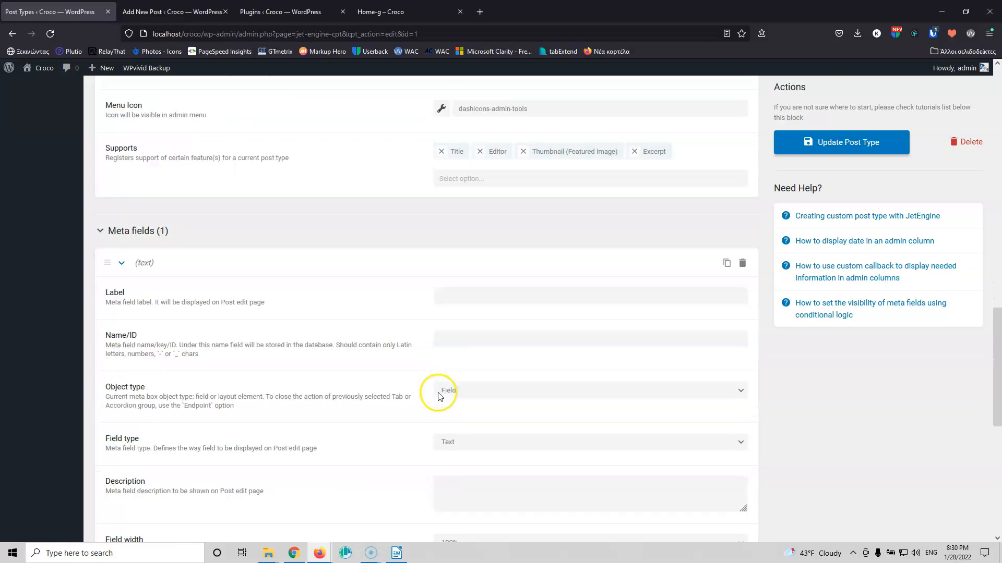
{"action": "left_click", "coordinate": [475, 289]}
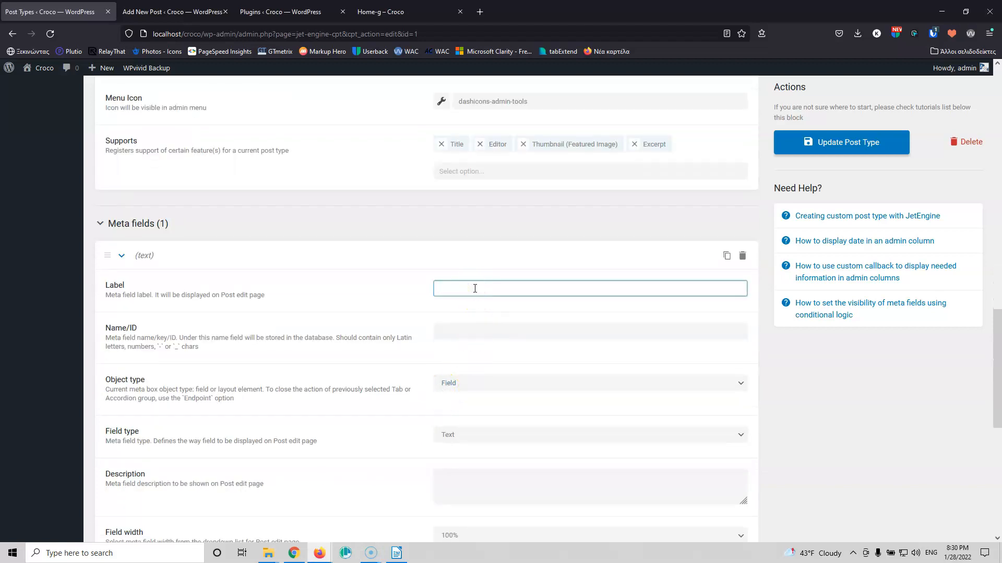
{"action": "type", "text": "Car Condition"}
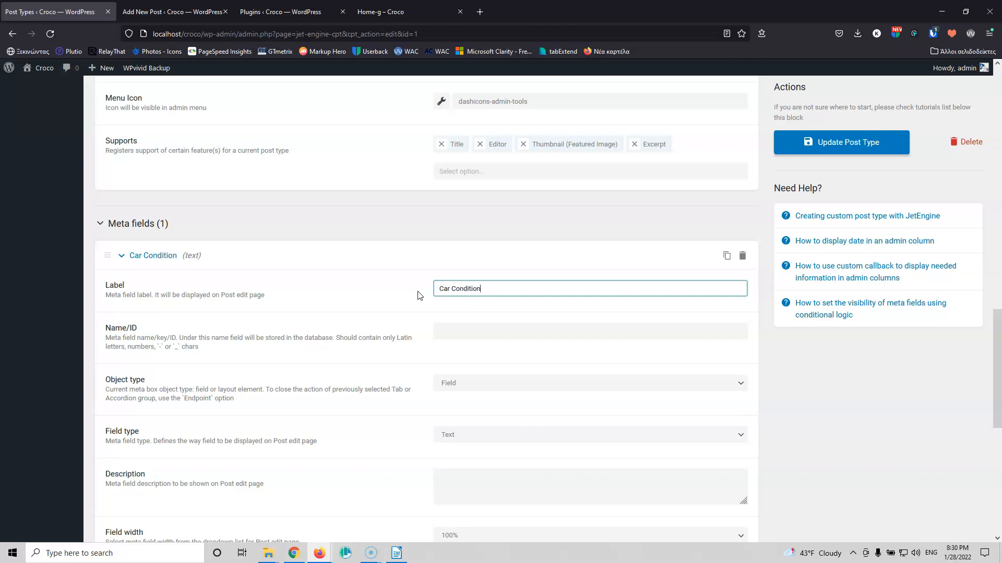
{"action": "left_click", "coordinate": [561, 327]}
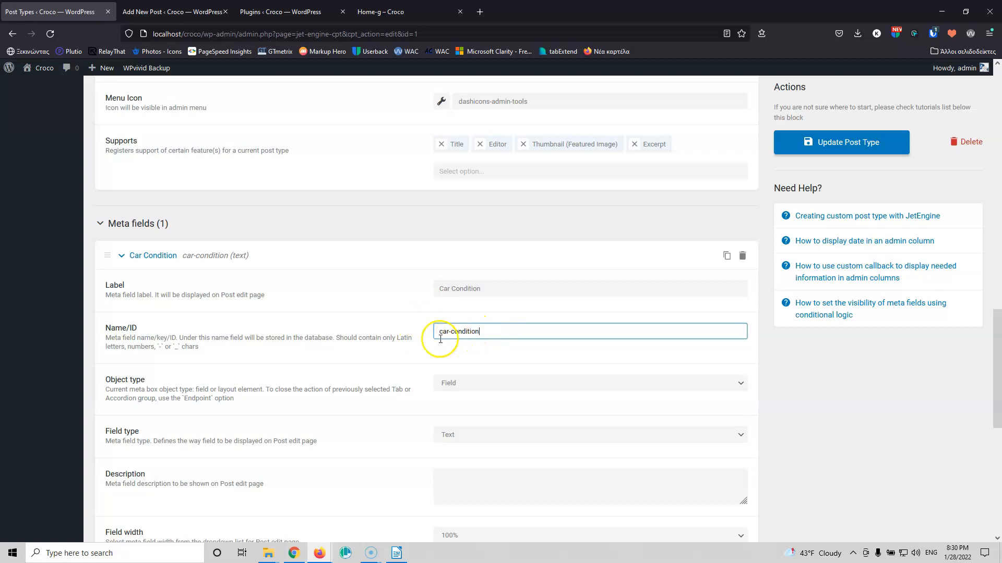
Choose Field as the object type and Text as the field type for Car Condition, and review its remaining options.
{"action": "scroll", "coordinate": [333, 319], "scroll_direction": "down", "scroll_amount": 3}
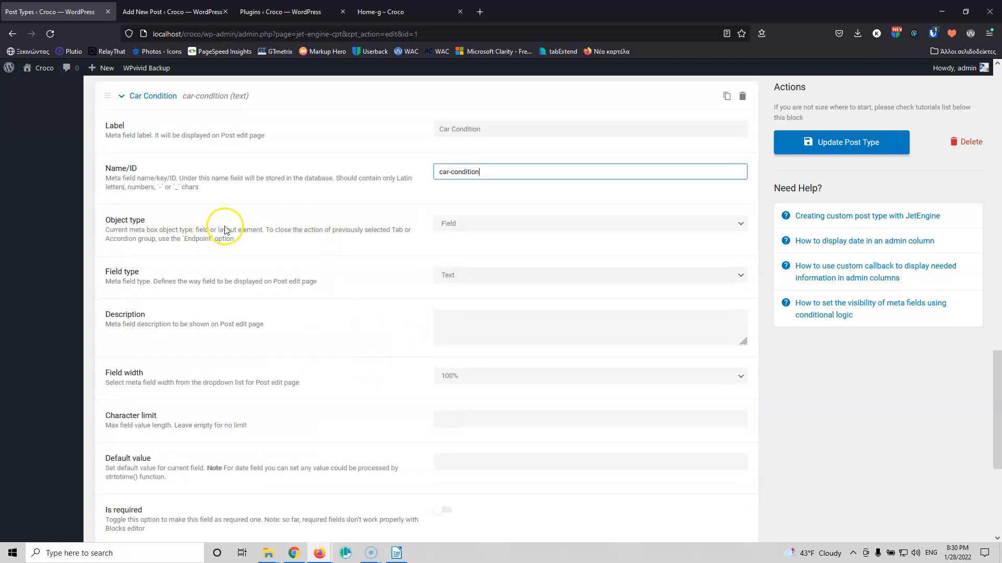
{"action": "left_click", "coordinate": [486, 224]}
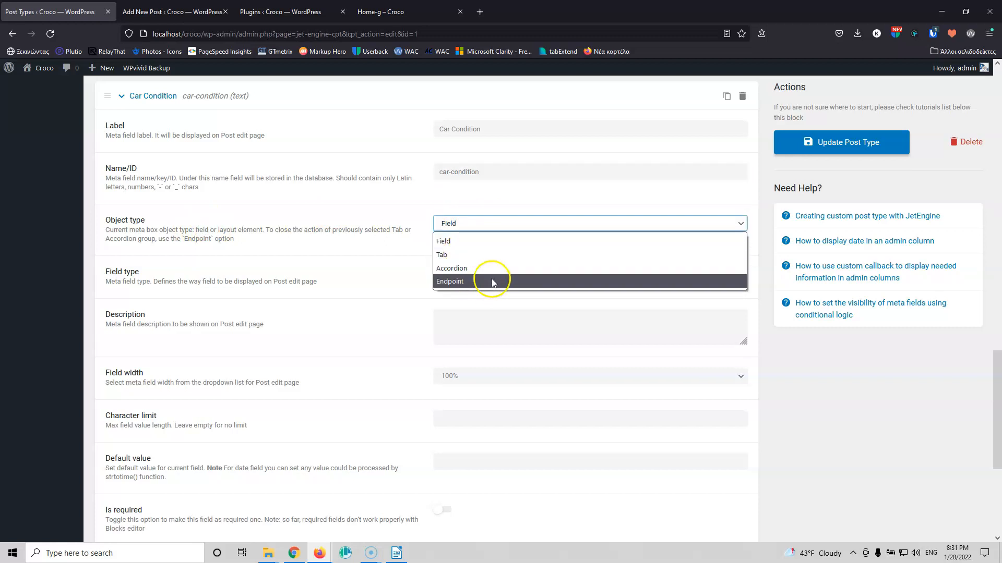
{"action": "left_click", "coordinate": [455, 241]}
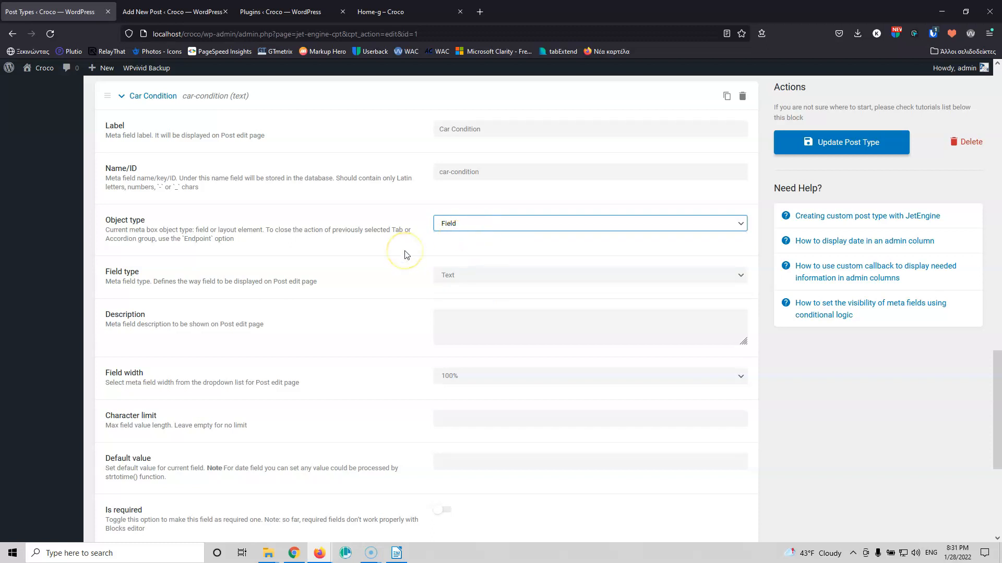
{"action": "left_click", "coordinate": [474, 280]}
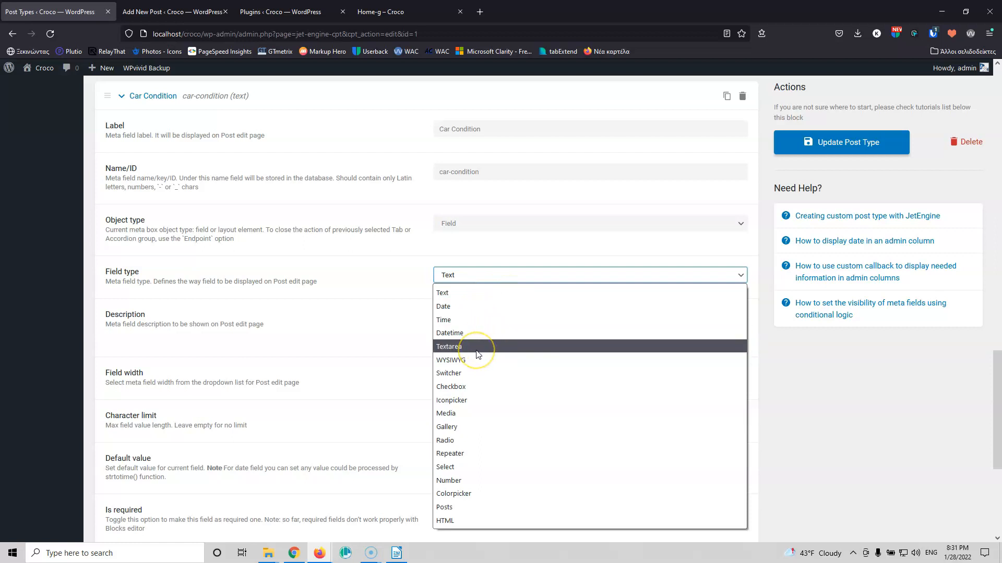
{"action": "left_click", "coordinate": [473, 386]}
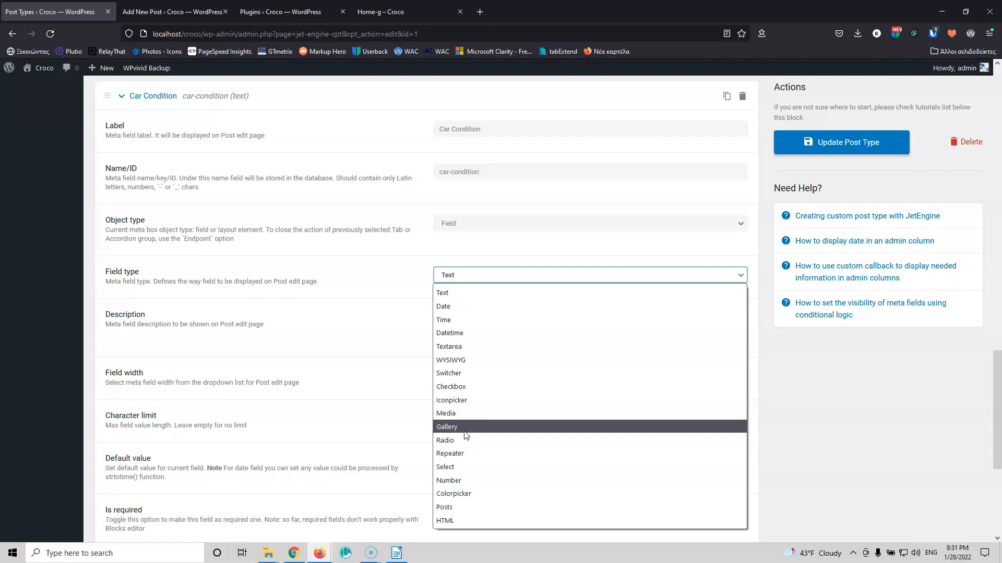
{"action": "left_click", "coordinate": [469, 444]}
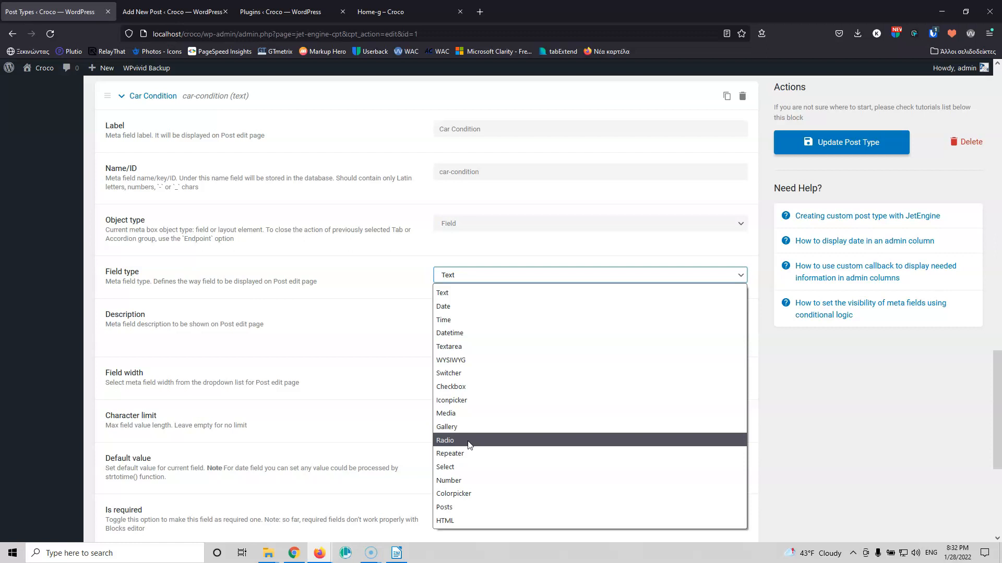
{"action": "left_click", "coordinate": [467, 447]}
{"action": "left_click", "coordinate": [472, 457]}
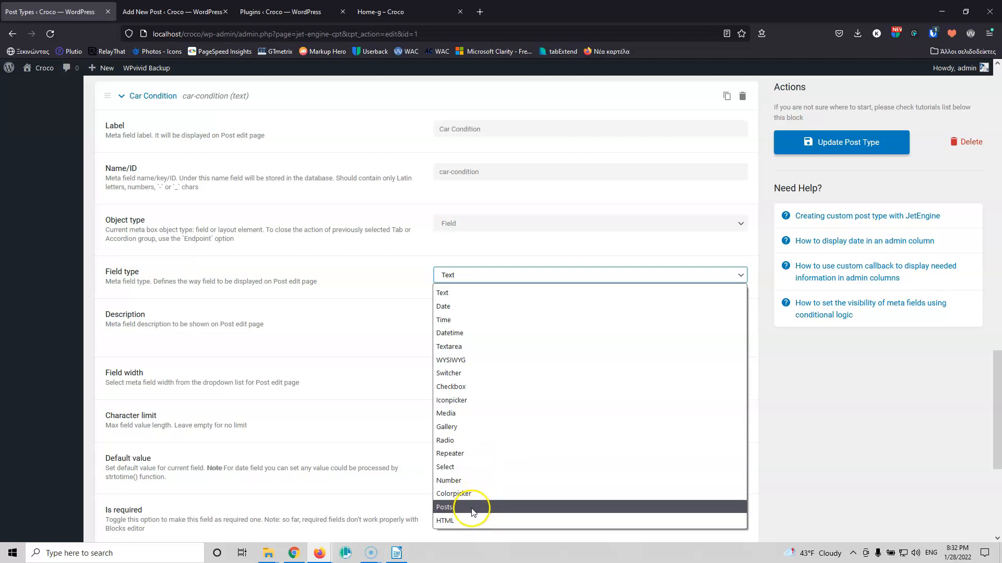
{"action": "left_click", "coordinate": [457, 294]}
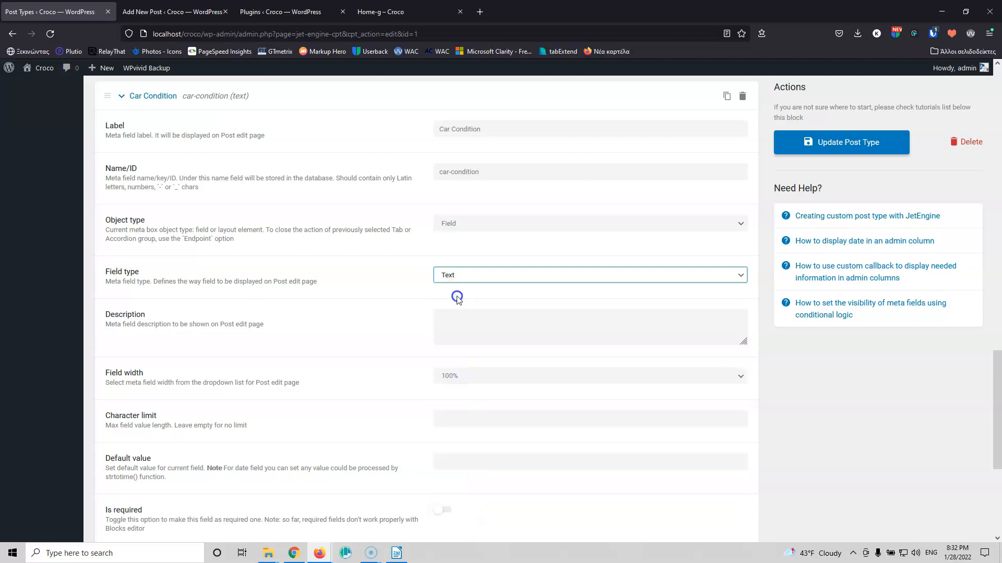
{"action": "left_click", "coordinate": [484, 318]}
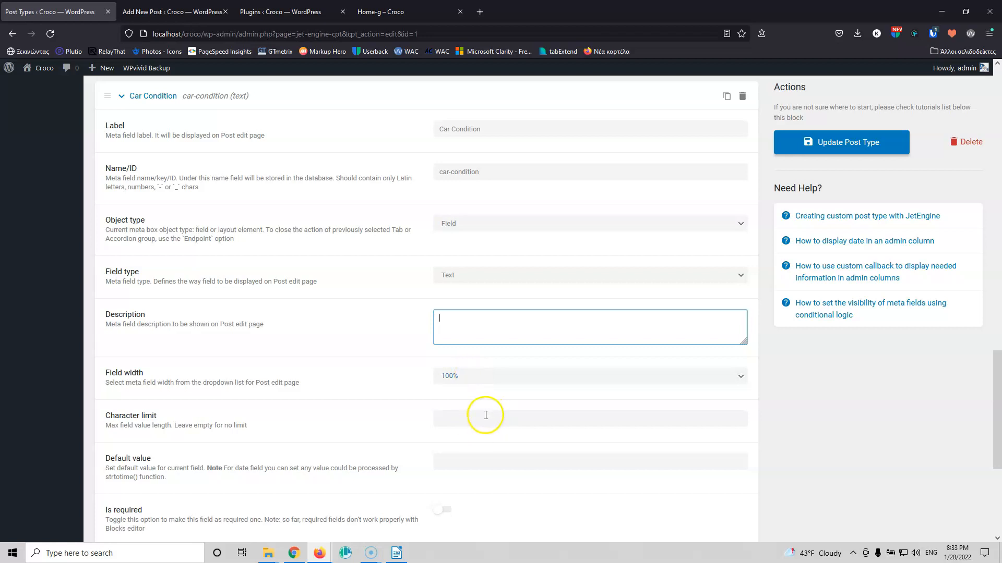
{"action": "scroll", "coordinate": [486, 415], "scroll_direction": "down", "scroll_amount": 2}
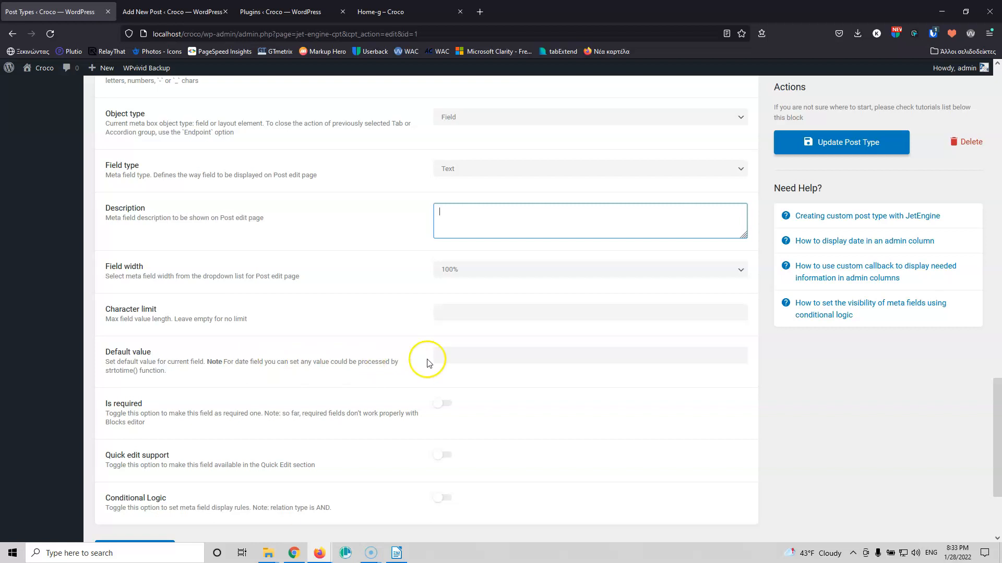
Make the Car Condition meta field required and change its field type to Select.
{"action": "scroll", "coordinate": [425, 396], "scroll_direction": "down", "scroll_amount": 2}
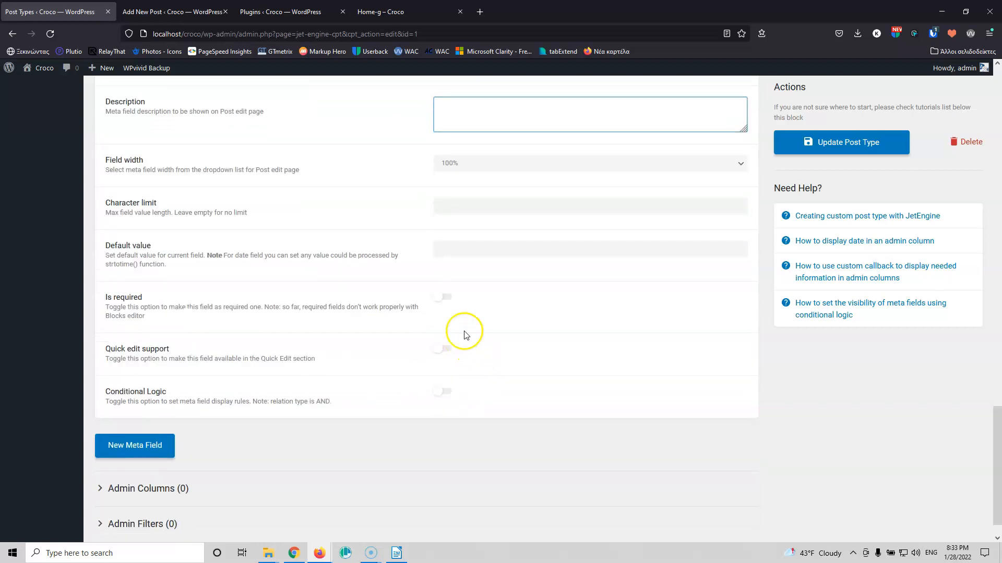
{"action": "left_click", "coordinate": [445, 297]}
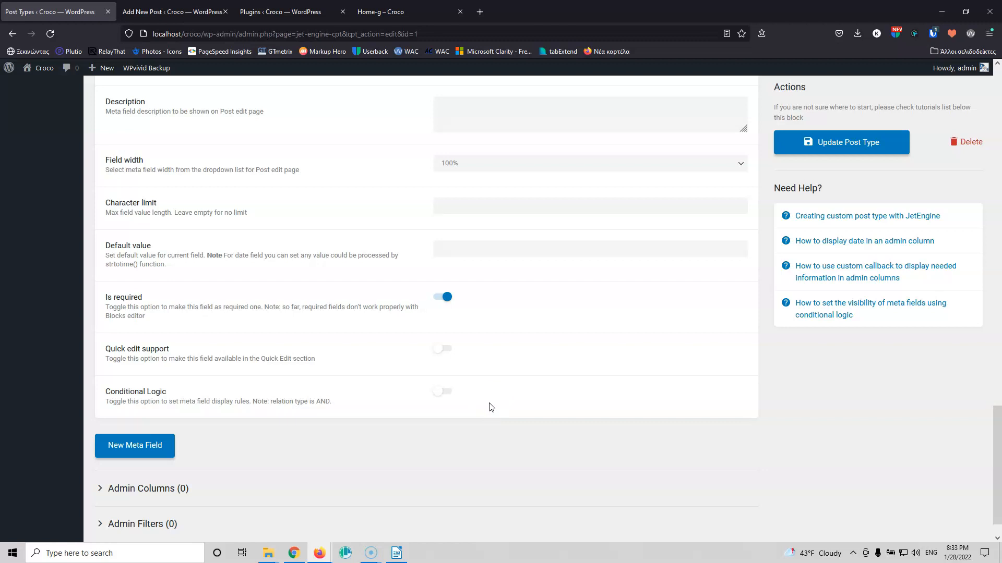
{"action": "scroll", "coordinate": [490, 407], "scroll_direction": "up", "scroll_amount": 8}
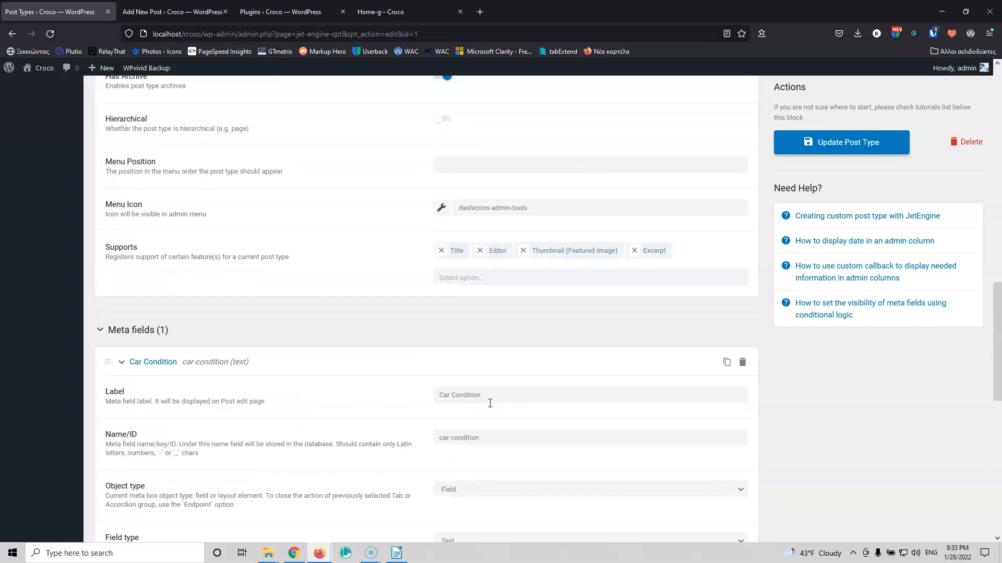
{"action": "scroll", "coordinate": [503, 385], "scroll_direction": "down", "scroll_amount": 3}
{"action": "left_click", "coordinate": [465, 327]}
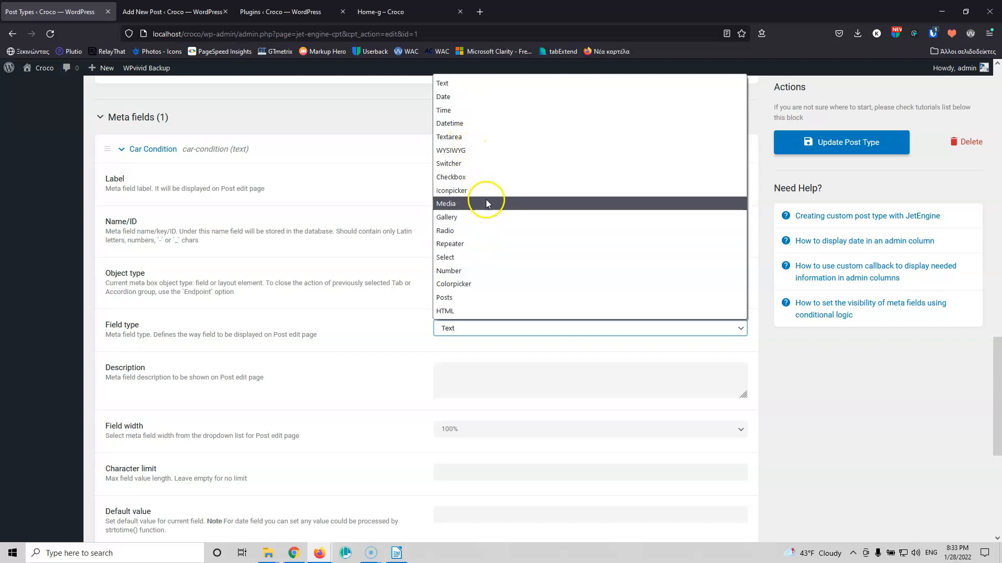
{"action": "left_click", "coordinate": [482, 256]}
Add a field option to Car Condition with New Car as both its value and its label.
{"action": "scroll", "coordinate": [391, 290], "scroll_direction": "down", "scroll_amount": 3}
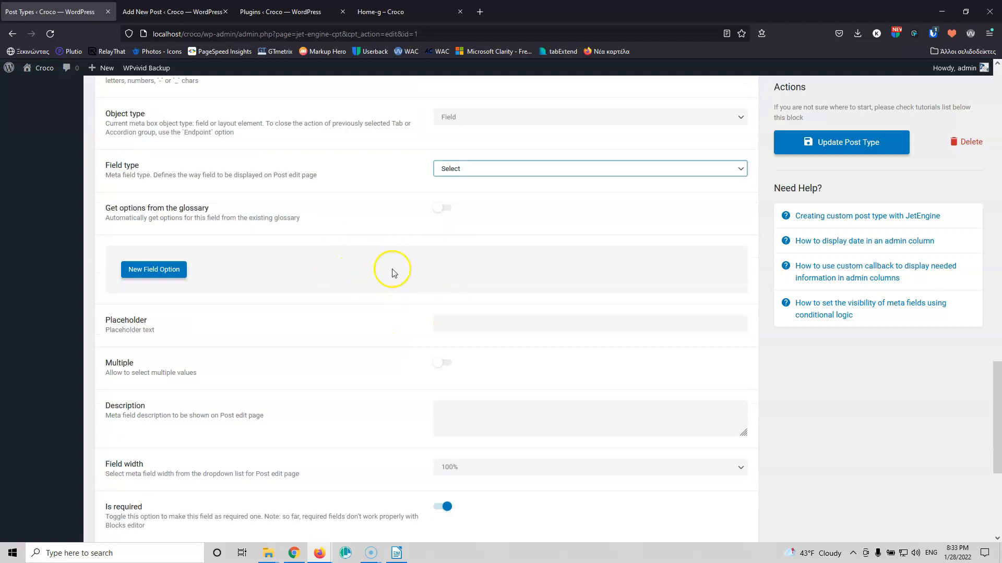
{"action": "left_click", "coordinate": [154, 271]}
{"action": "left_click", "coordinate": [503, 306]}
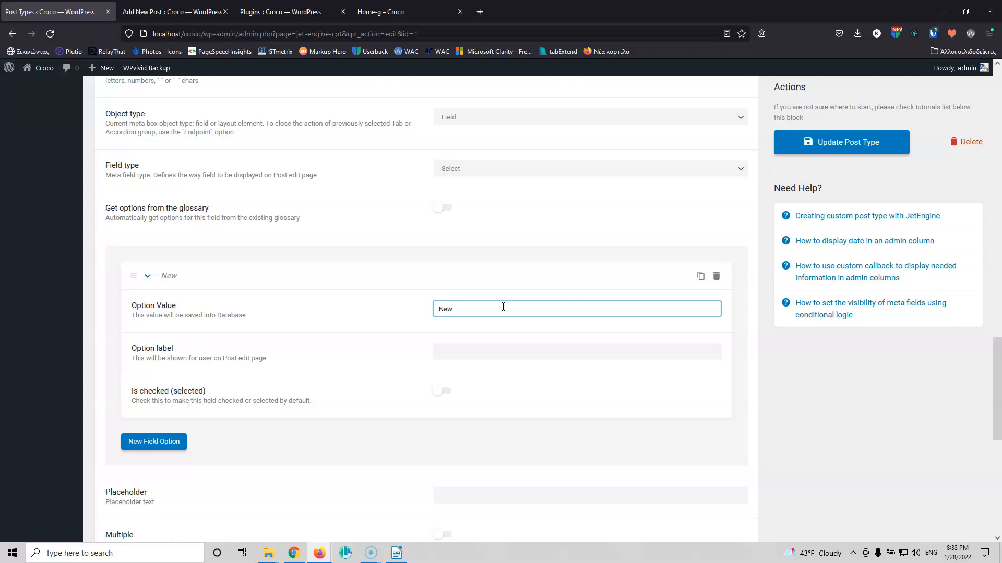
{"action": "left_click", "coordinate": [478, 310]}
{"action": "left_click", "coordinate": [470, 350]}
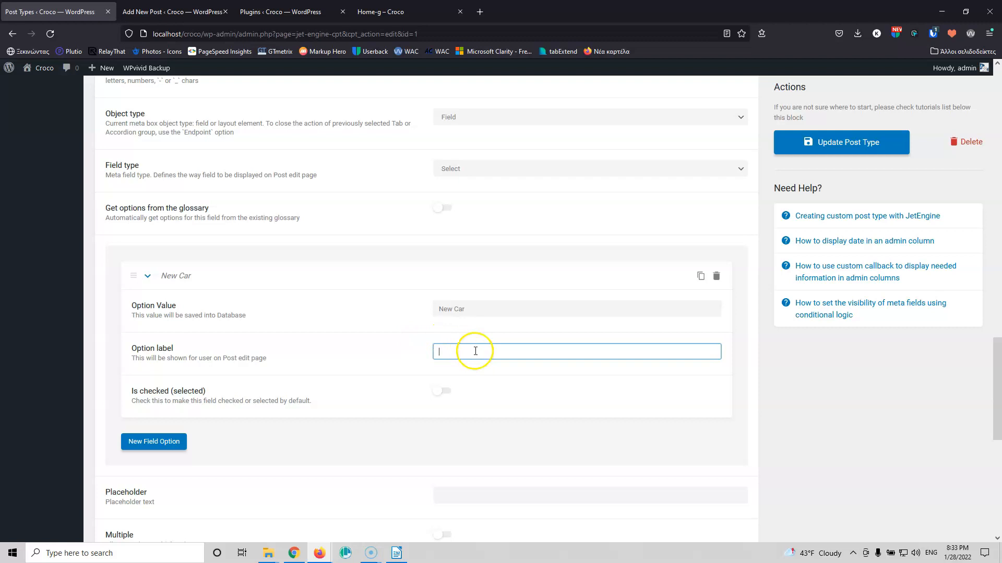
{"action": "left_click_drag", "start_coordinate": [479, 308], "coordinate": [404, 308]}
{"action": "key", "text": "ctrl+c"}
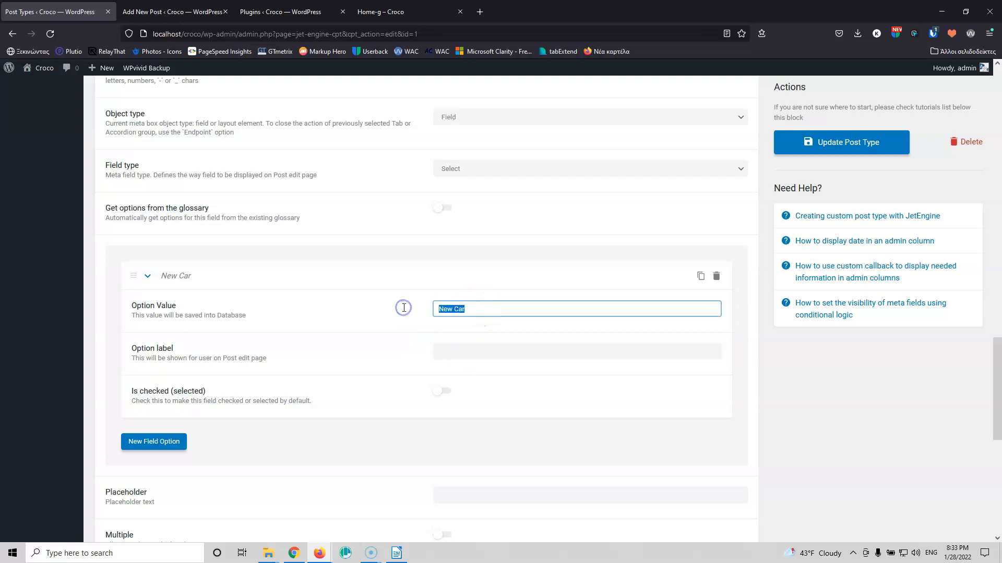
{"action": "left_click", "coordinate": [468, 352]}
{"action": "key", "text": "ctrl+v"}
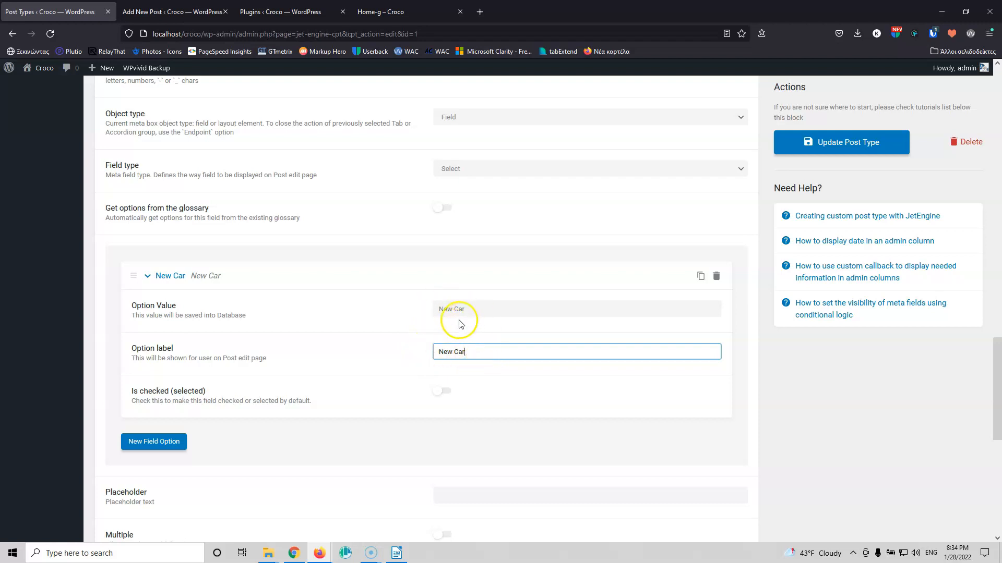
Add a second Car Condition option with Used Car as value and label, and update the post type.
{"action": "scroll", "coordinate": [313, 340], "scroll_direction": "down", "scroll_amount": 2}
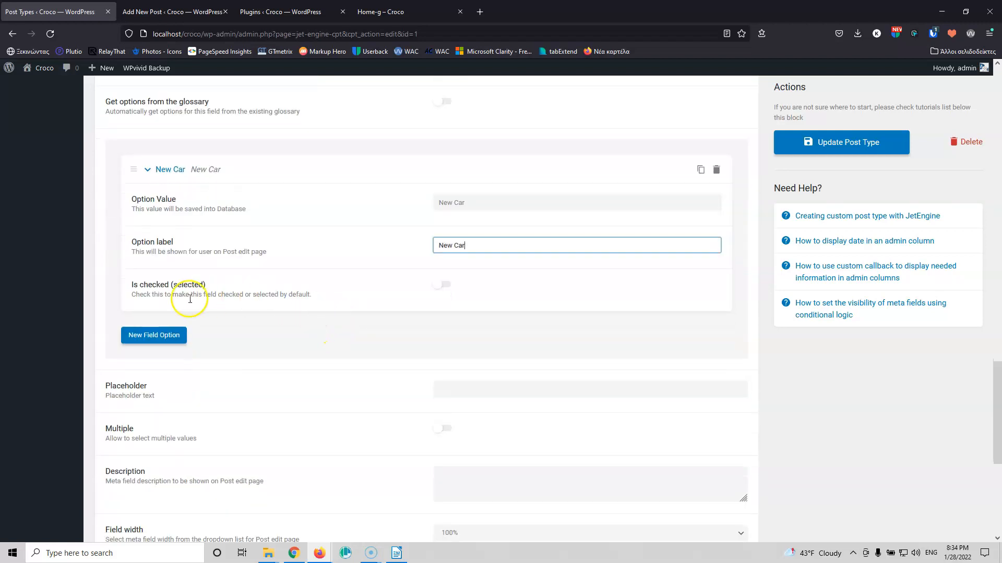
{"action": "left_click", "coordinate": [170, 338]}
{"action": "left_click", "coordinate": [455, 371]}
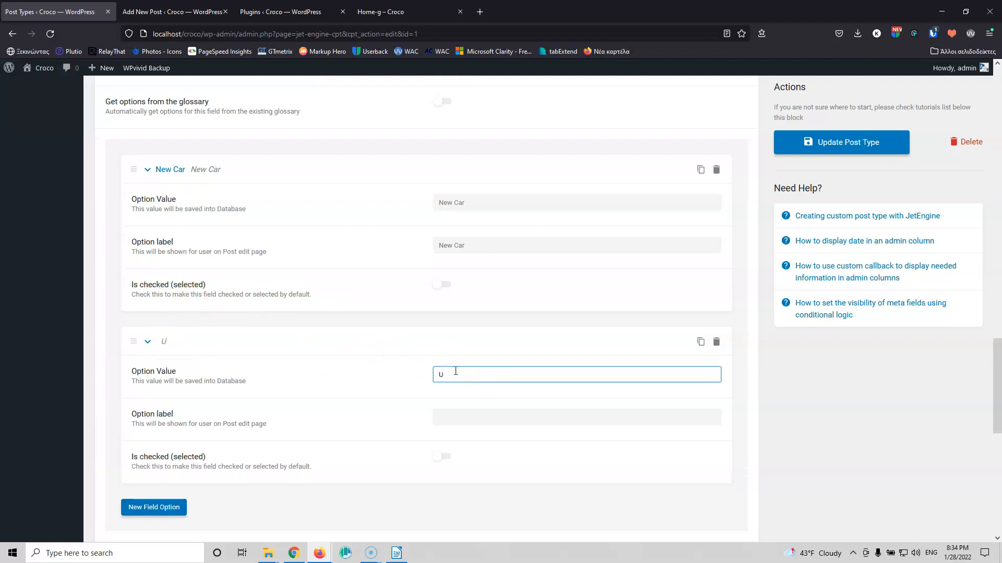
{"action": "type", "text": "Used Car"}
{"action": "left_click_drag", "start_coordinate": [485, 371], "coordinate": [401, 372]}
{"action": "key", "text": "ctrl+c"}
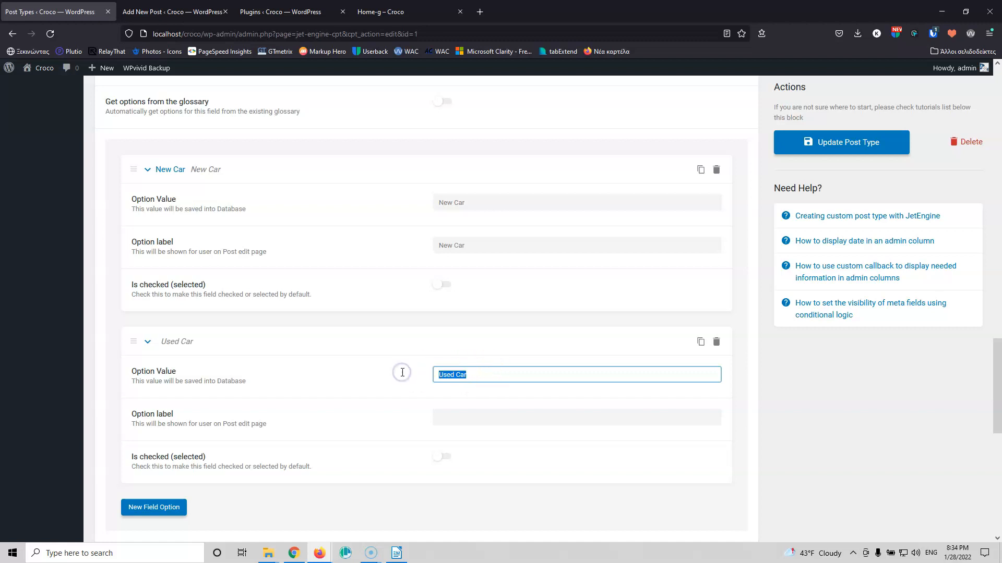
{"action": "left_click", "coordinate": [462, 418]}
{"action": "key", "text": "ctrl+v"}
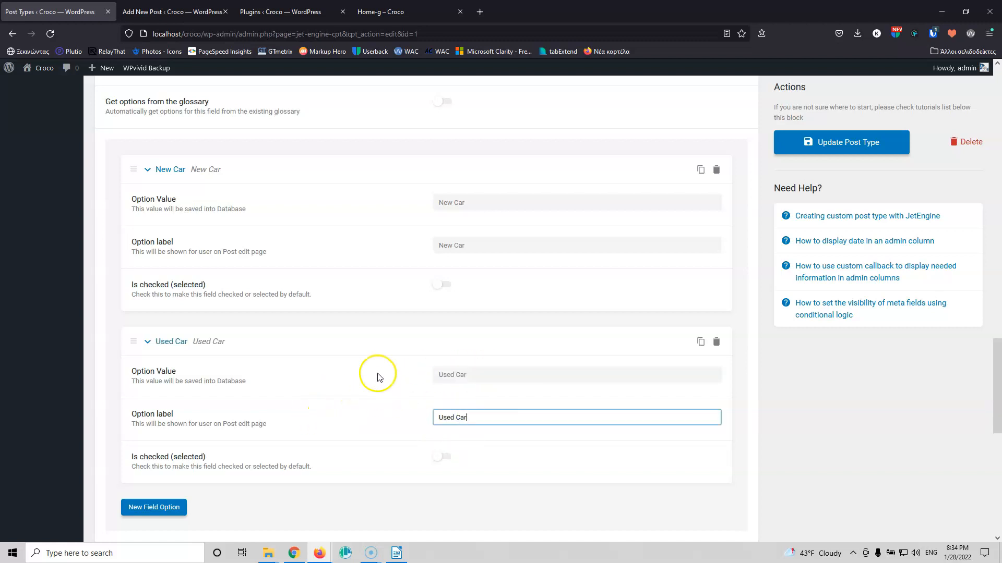
{"action": "left_click", "coordinate": [829, 147]}
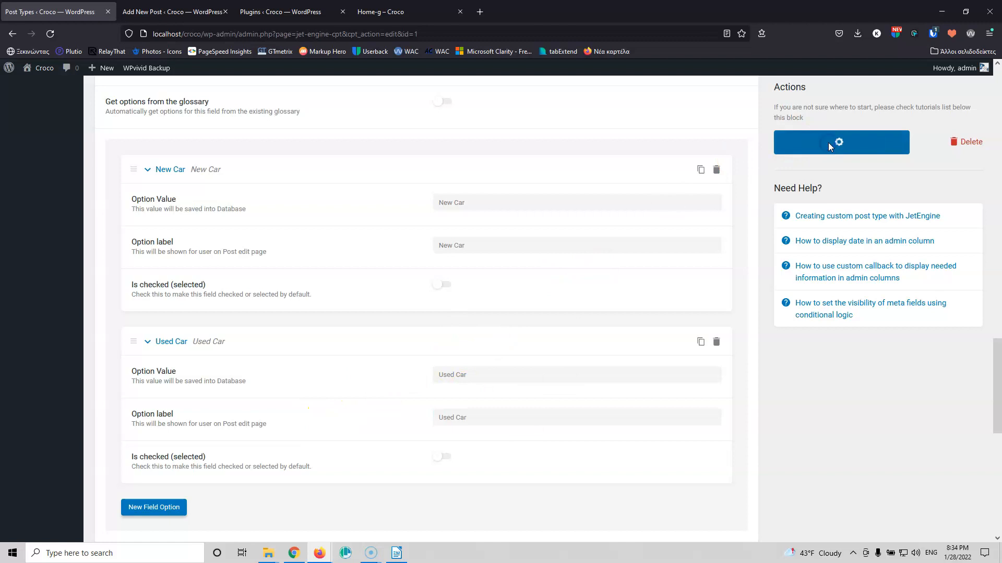
Reload the new Services post editor and examine the choices offered by the Car Condition field.
{"action": "left_click", "coordinate": [179, 10]}
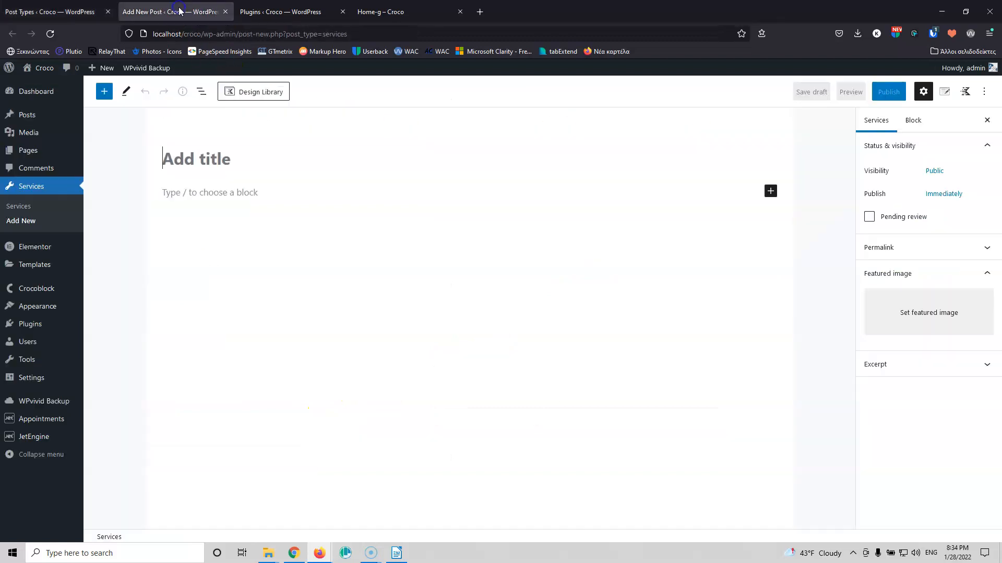
{"action": "left_click", "coordinate": [51, 34]}
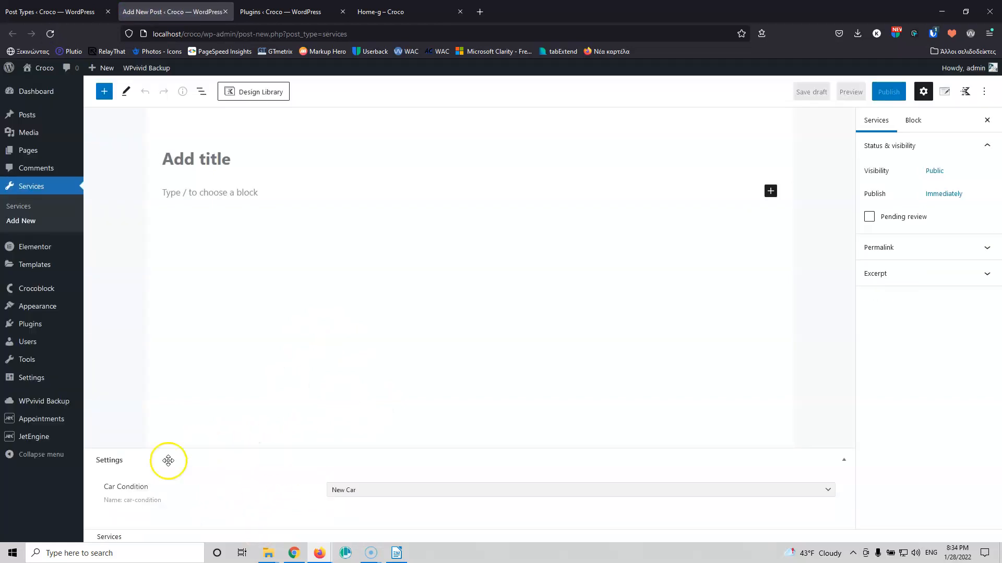
{"action": "left_click", "coordinate": [367, 489]}
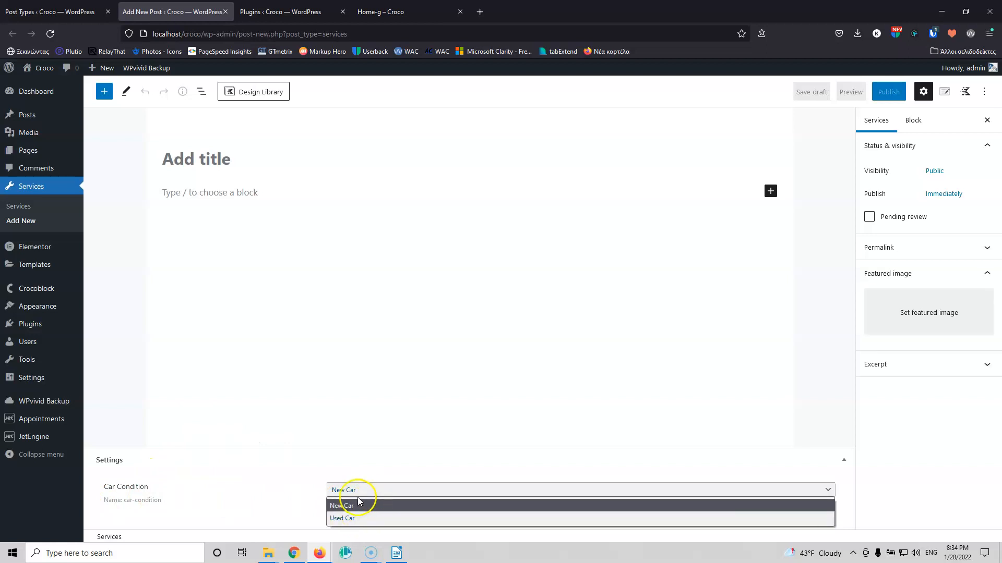
{"action": "left_click", "coordinate": [277, 494]}
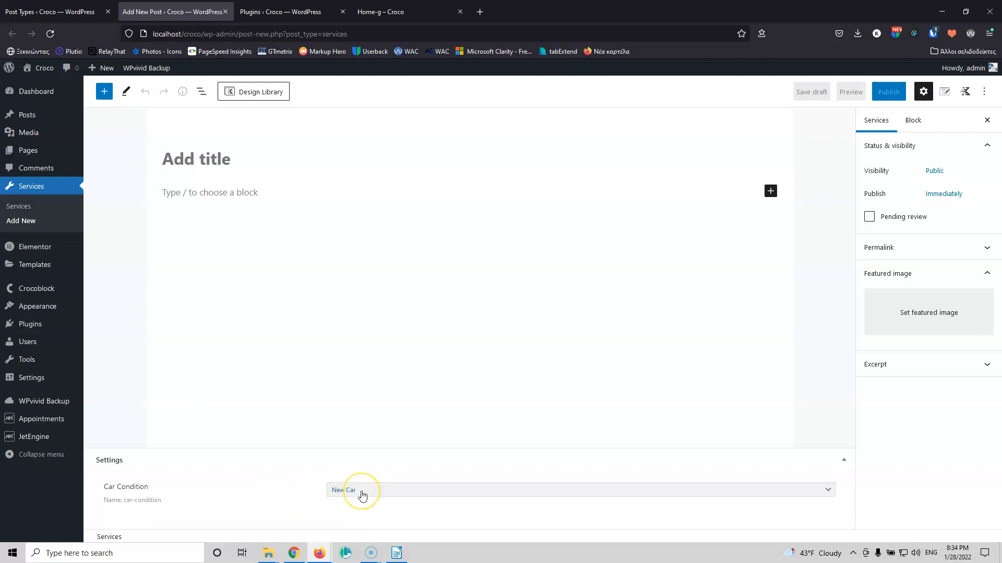
{"action": "left_click", "coordinate": [363, 495]}
{"action": "left_click", "coordinate": [272, 488]}
{"action": "left_click", "coordinate": [352, 489]}
{"action": "left_click", "coordinate": [277, 487]}
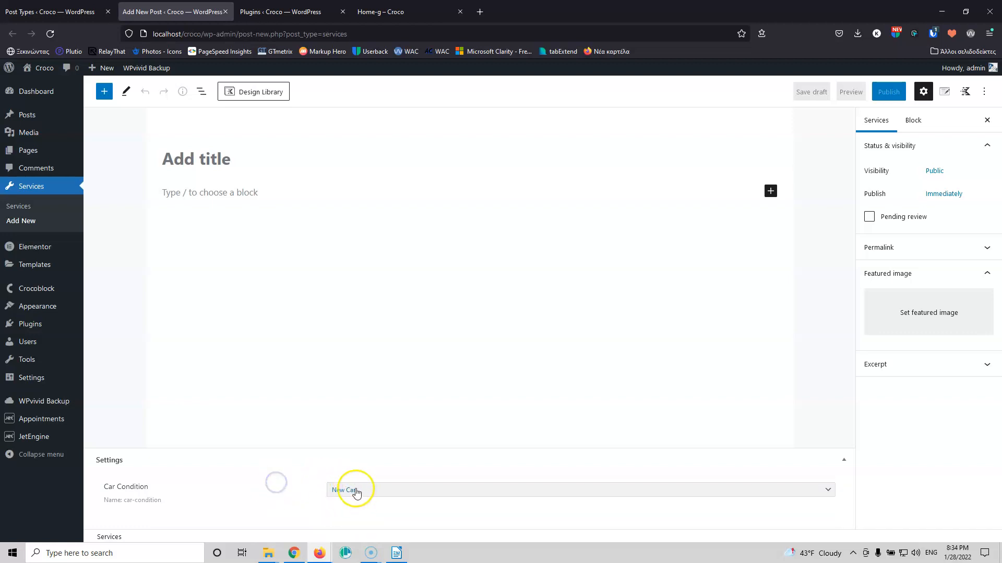
Set the Car Condition field's placeholder to "Select car condition" in the post type settings and update the post type.
{"action": "left_click", "coordinate": [63, 11]}
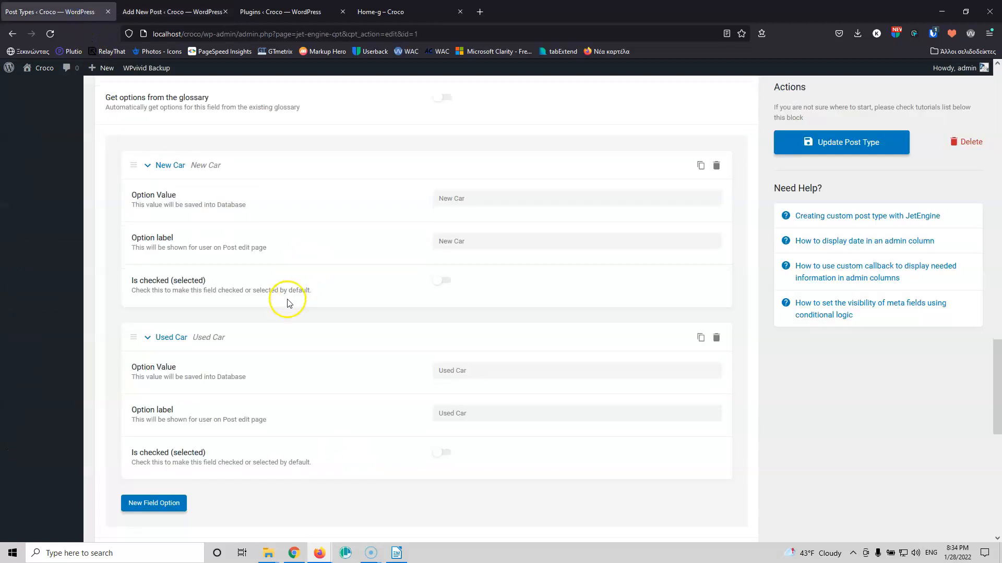
{"action": "scroll", "coordinate": [305, 313], "scroll_direction": "down", "scroll_amount": 3}
{"action": "scroll", "coordinate": [313, 321], "scroll_direction": "down", "scroll_amount": 3}
{"action": "left_click", "coordinate": [466, 243]}
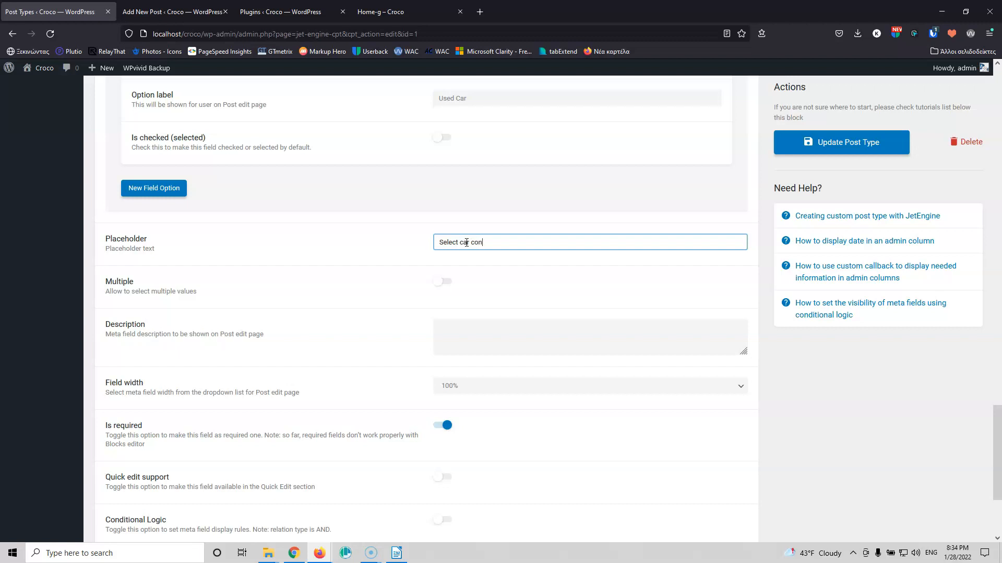
{"action": "type", "text": "n"}
{"action": "left_click", "coordinate": [841, 142]}
Reload the new Services post editor and check the placeholder entry in the Car Condition choices.
{"action": "left_click", "coordinate": [173, 11]}
{"action": "left_click", "coordinate": [52, 34]}
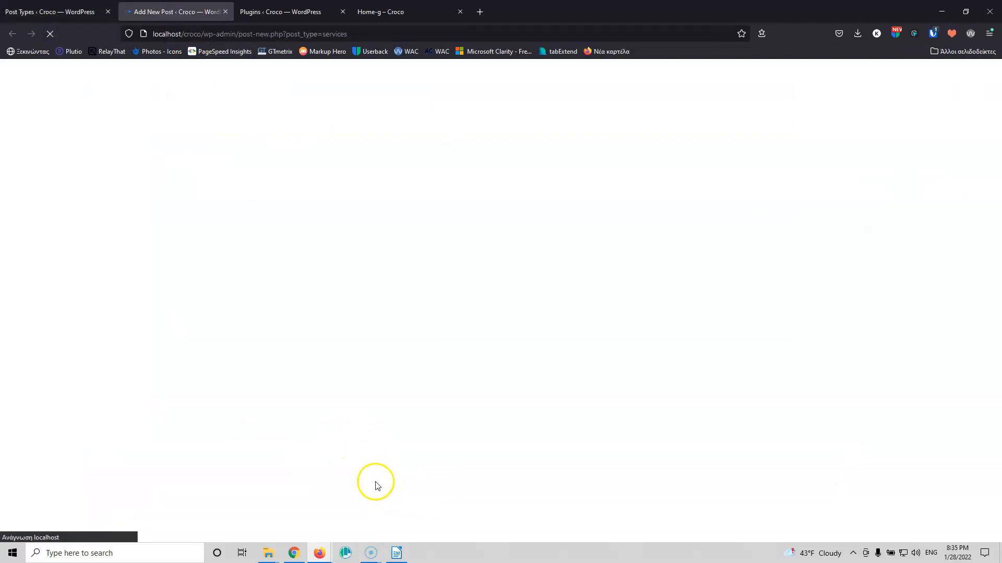
{"action": "left_click", "coordinate": [374, 488]}
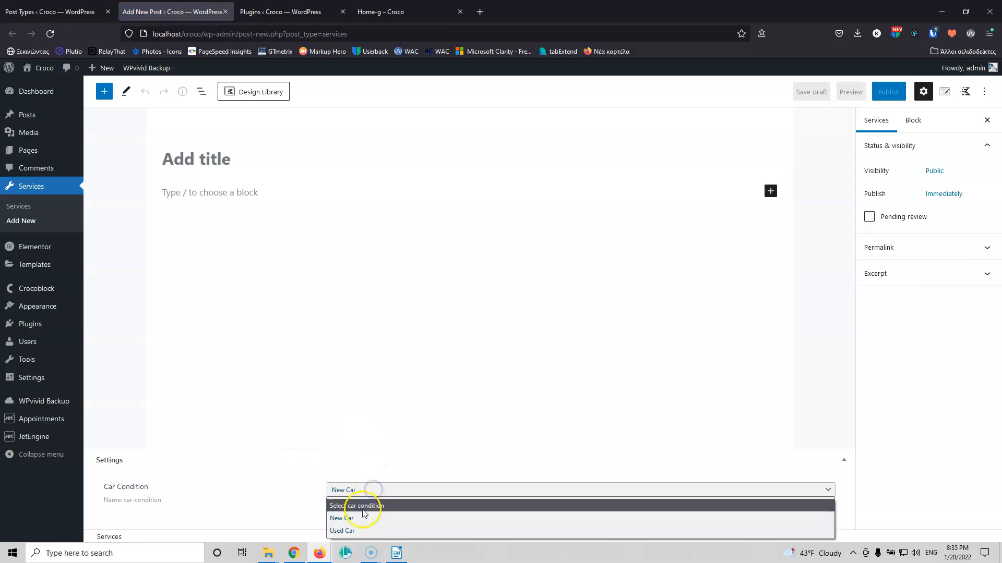
{"action": "left_click", "coordinate": [364, 506]}
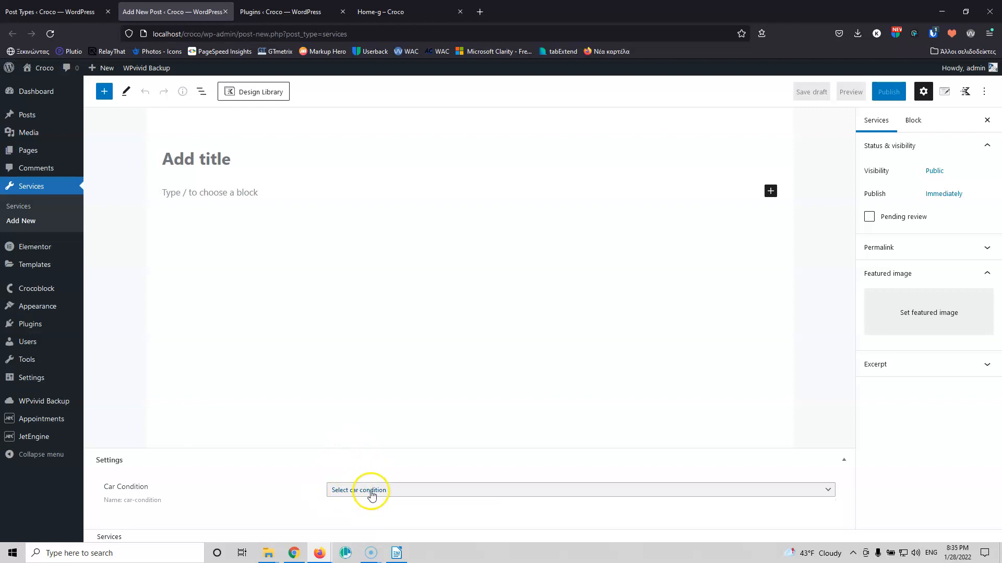
{"action": "left_click", "coordinate": [371, 490]}
{"action": "left_click", "coordinate": [301, 484]}
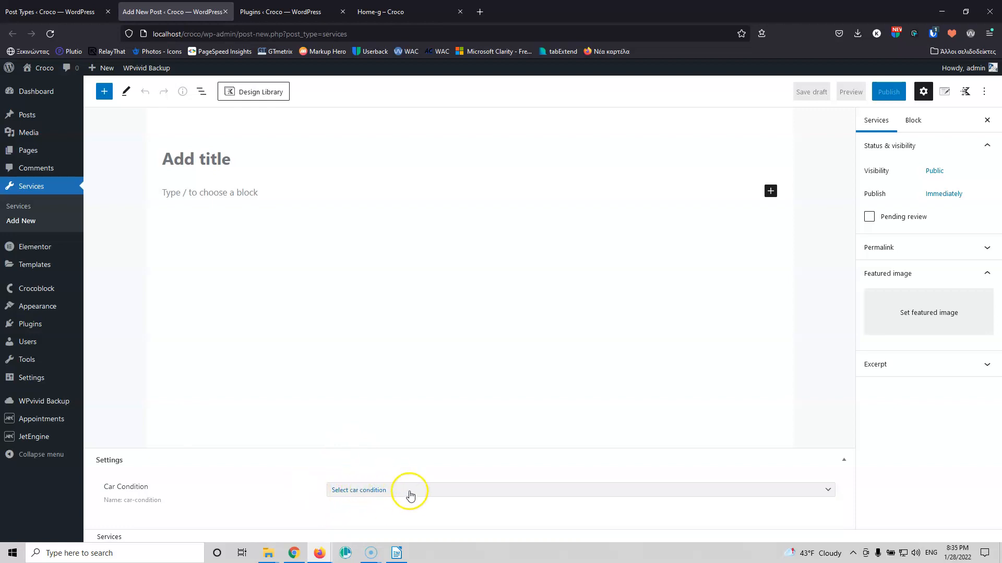
{"action": "left_click", "coordinate": [407, 491]}
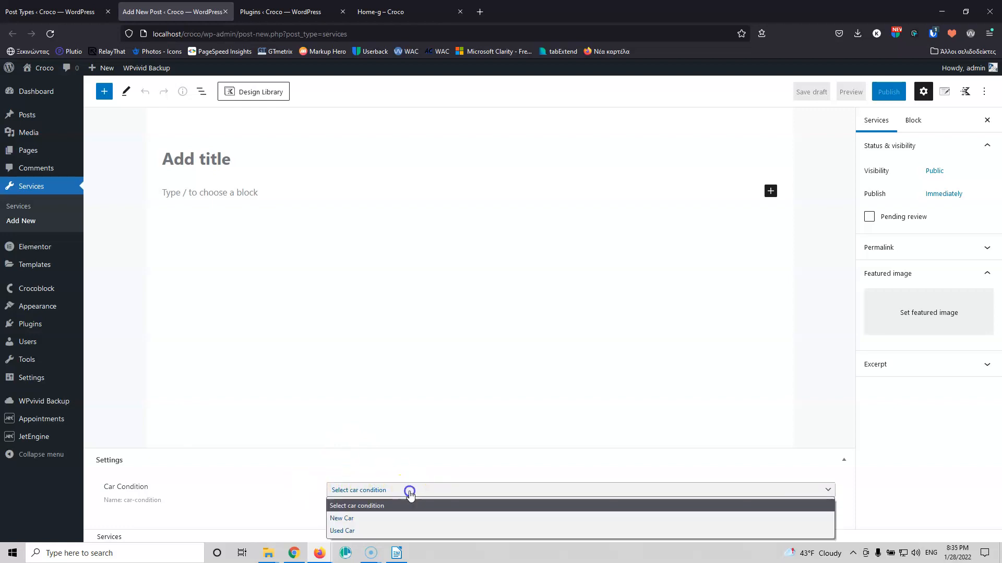
{"action": "left_click", "coordinate": [363, 507]}
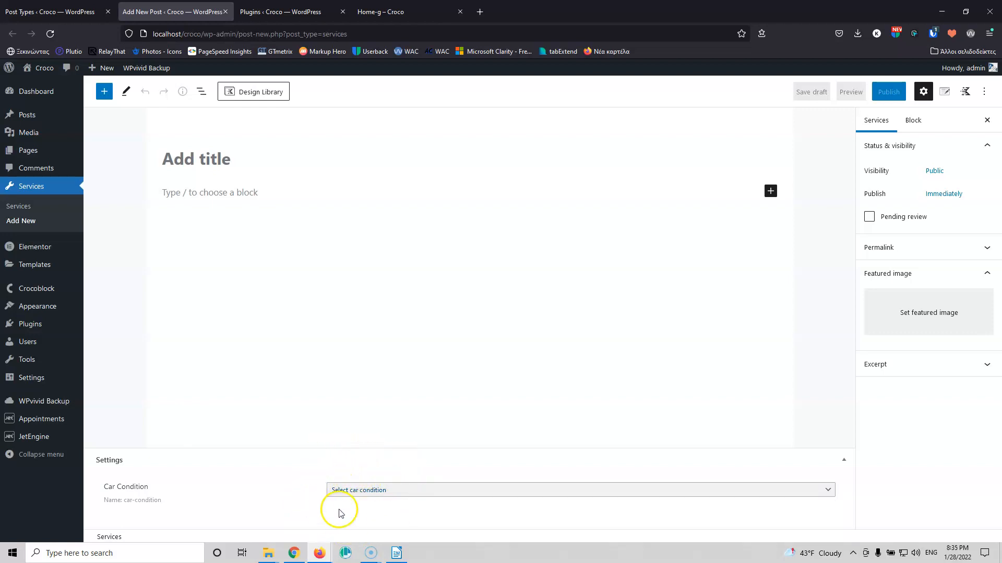
Return to the post type settings and add a meta field labelled Type of Car with the name type-of-car.
{"action": "key", "text": "ctrl+shift+Tab"}
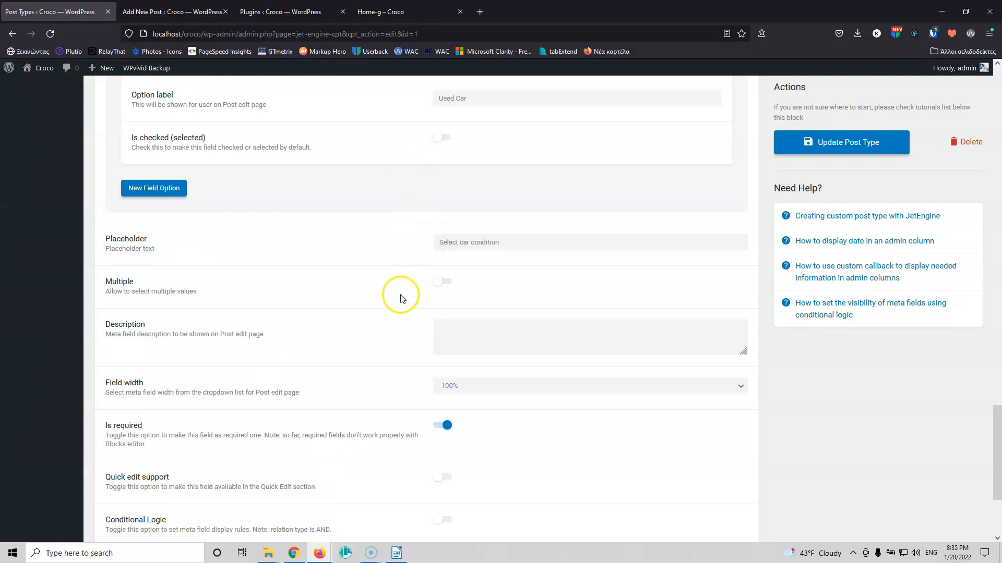
{"action": "scroll", "coordinate": [397, 293], "scroll_direction": "down", "scroll_amount": 2}
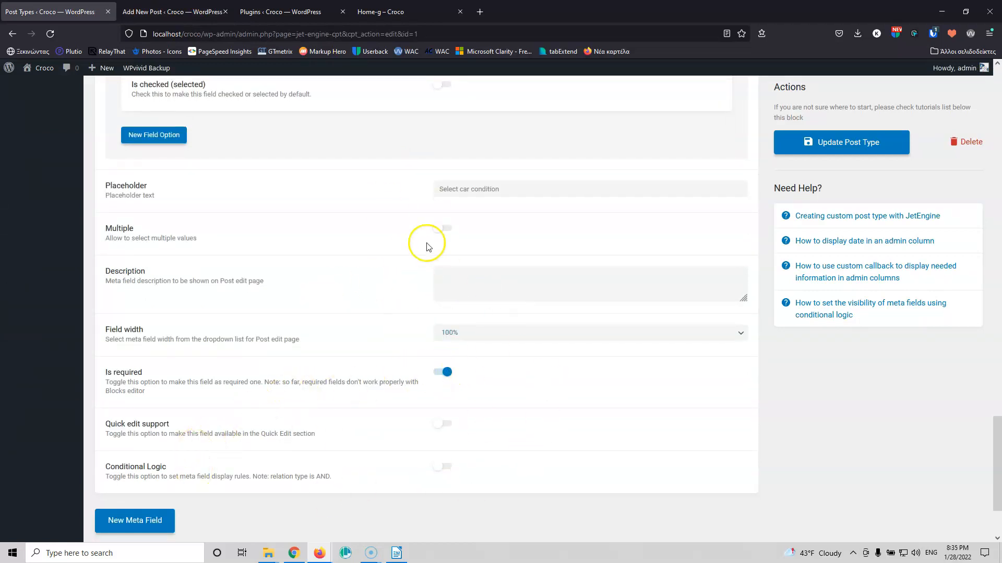
{"action": "scroll", "coordinate": [423, 272], "scroll_direction": "down", "scroll_amount": 3}
{"action": "left_click", "coordinate": [145, 411]}
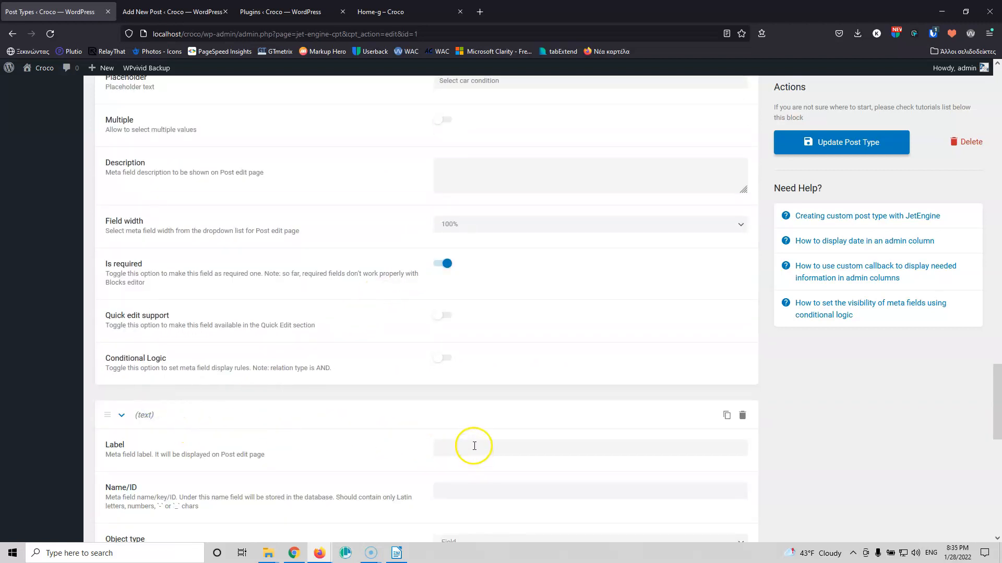
{"action": "left_click", "coordinate": [464, 448]}
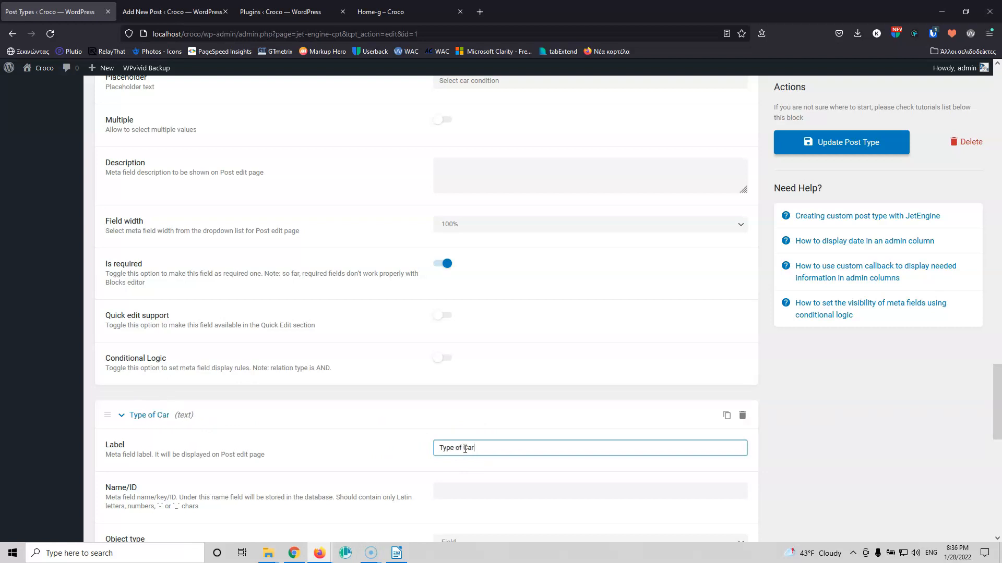
{"action": "left_click", "coordinate": [472, 480]}
Set the Type of Car meta field's field type to Select.
{"action": "scroll", "coordinate": [480, 465], "scroll_direction": "down", "scroll_amount": 3}
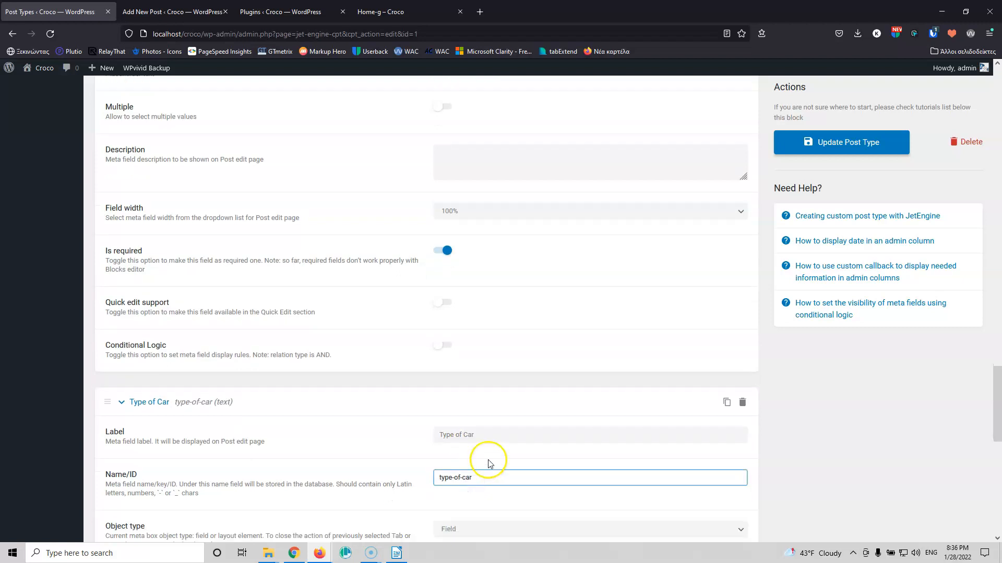
{"action": "scroll", "coordinate": [494, 397], "scroll_direction": "down", "scroll_amount": 2}
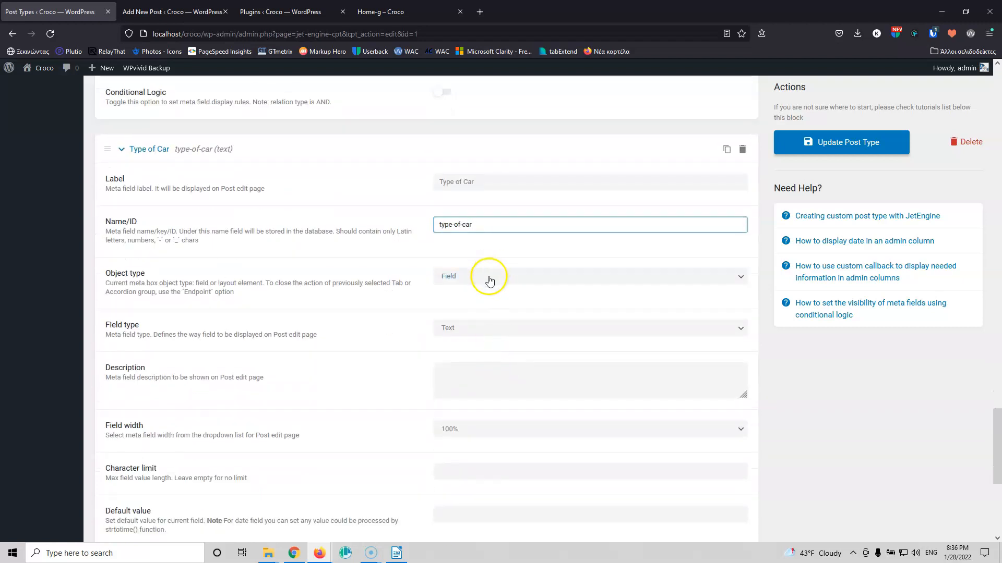
{"action": "left_click", "coordinate": [472, 327]}
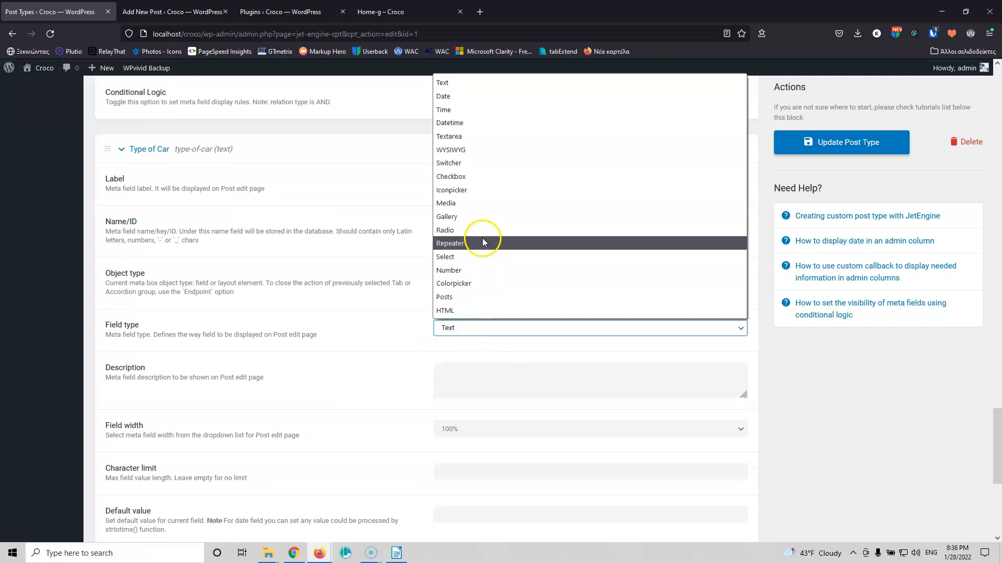
{"action": "left_click", "coordinate": [487, 255]}
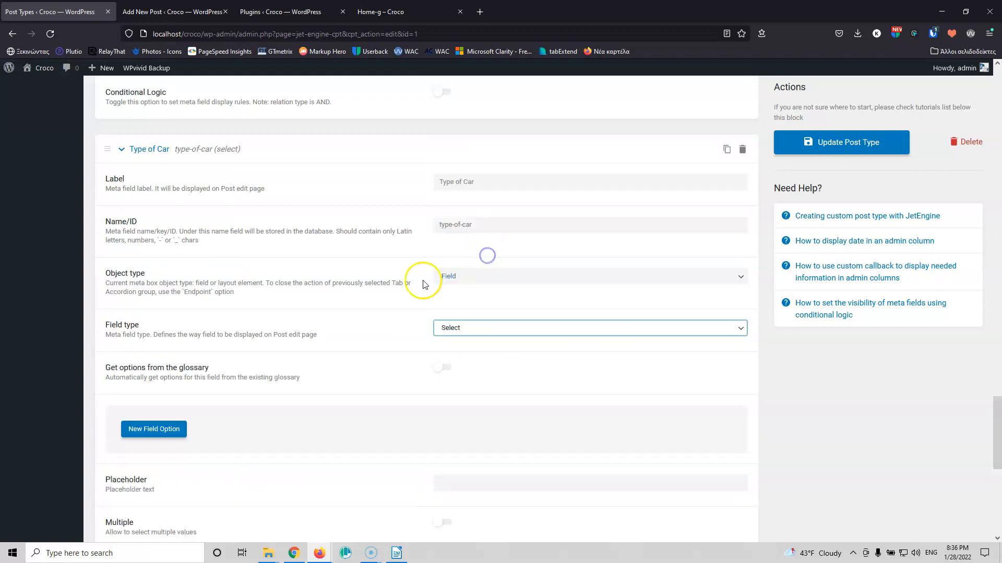
Add a field option with the value and label Car to the Type of Car meta field.
{"action": "left_click", "coordinate": [159, 430]}
{"action": "scroll", "coordinate": [423, 393], "scroll_direction": "down", "scroll_amount": 3}
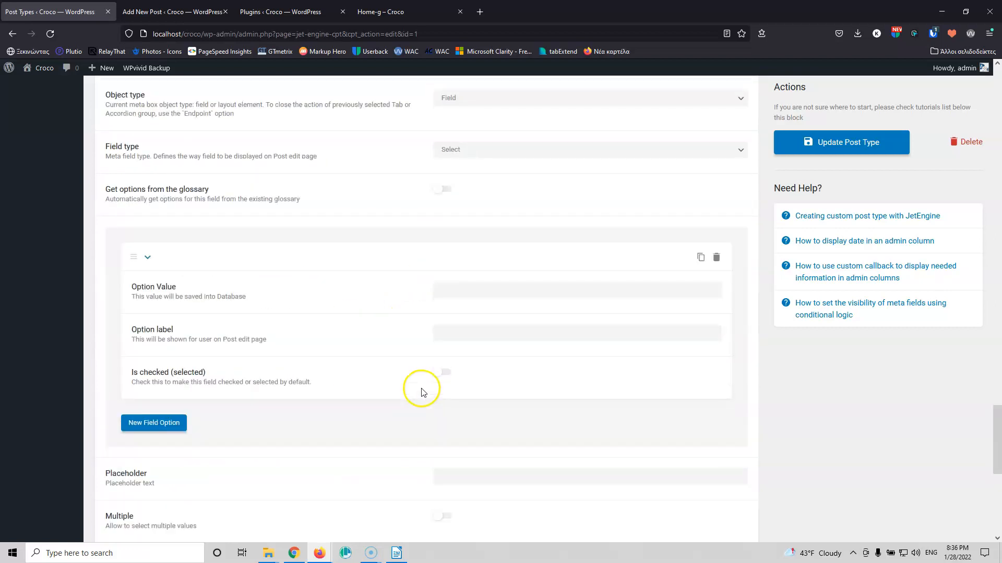
{"action": "left_click", "coordinate": [465, 257]}
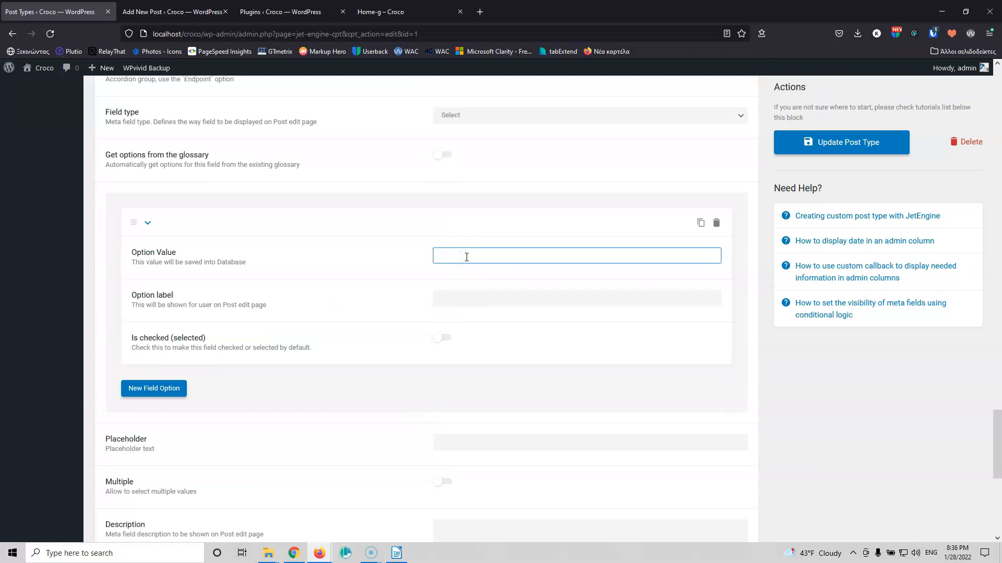
{"action": "type", "text": "Car"}
{"action": "key", "text": "ctrl+a"}
{"action": "key", "text": "ctrl+c"}
{"action": "left_click", "coordinate": [461, 297]}
{"action": "key", "text": "ctrl+v"}
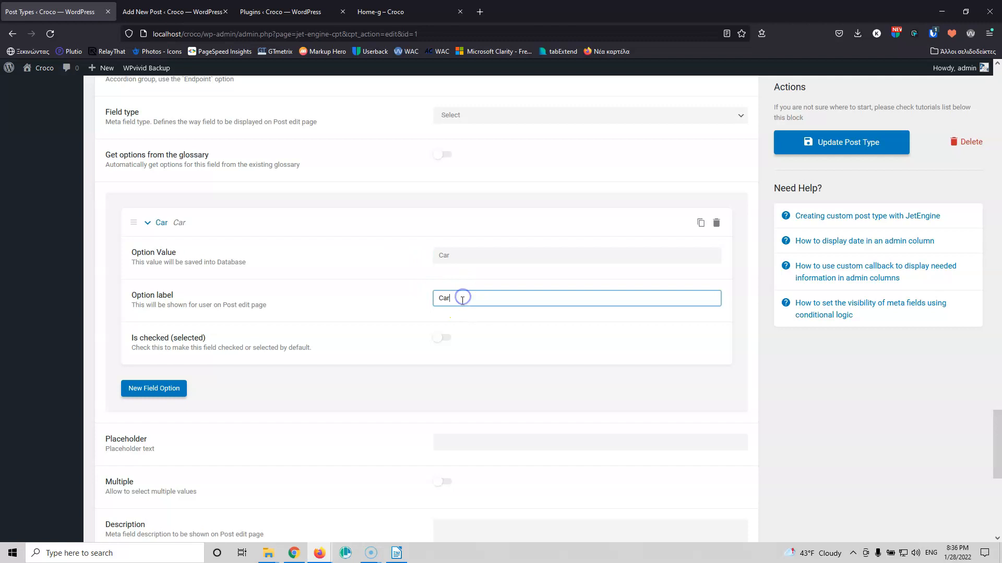
Add a second option with the value and label Van to the Type of Car field.
{"action": "left_click", "coordinate": [154, 388]}
{"action": "left_click", "coordinate": [444, 425]}
{"action": "type", "text": "Van"}
{"action": "key", "text": "ctrl+a"}
{"action": "left_click", "coordinate": [457, 474]}
{"action": "key", "text": "ctrl+v"}
{"action": "scroll", "coordinate": [409, 403], "scroll_direction": "down", "scroll_amount": 4}
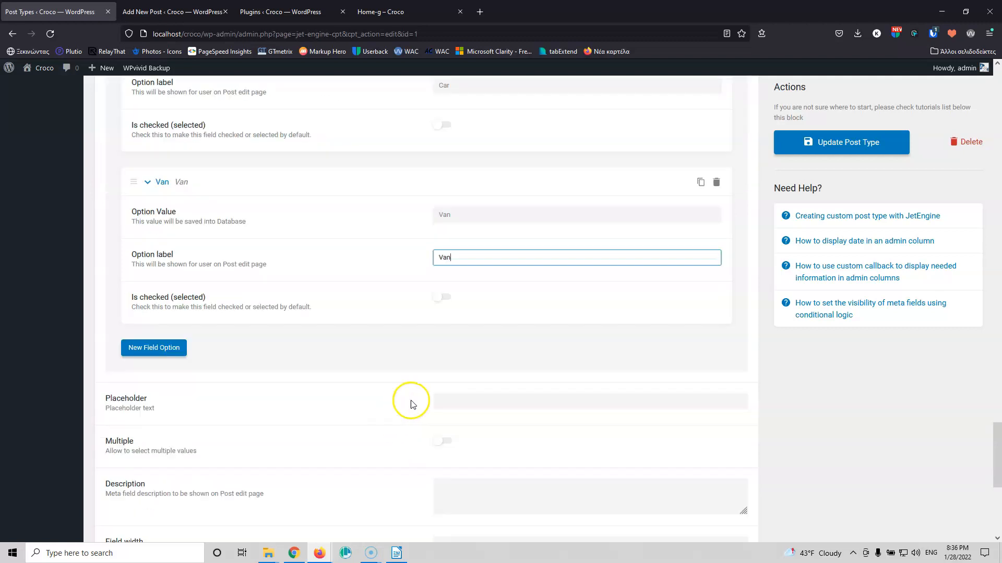
Add a third option with the value and label Motorcycle to the Type of Car field.
{"action": "left_click", "coordinate": [174, 354]}
{"action": "left_click", "coordinate": [446, 384]}
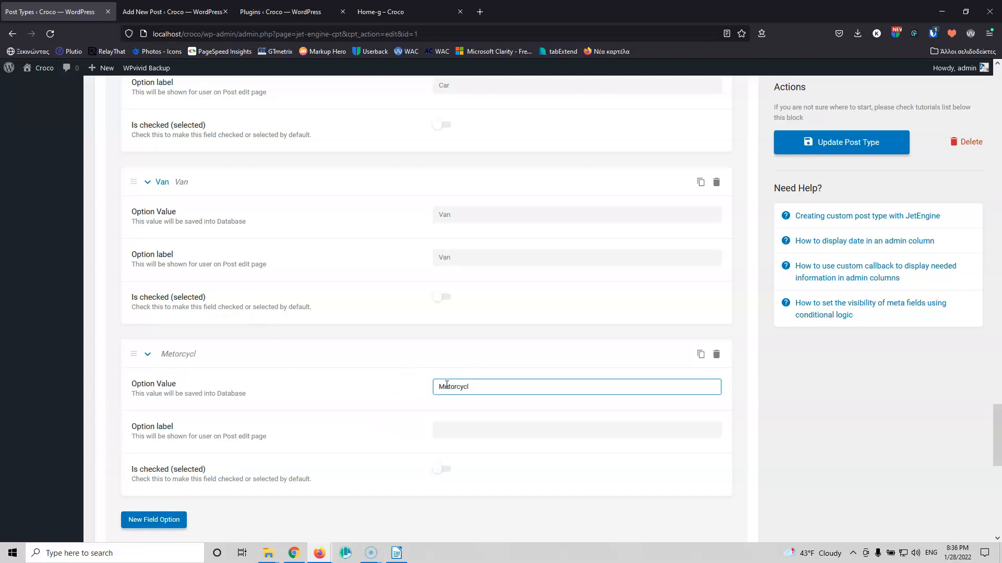
{"action": "type", "text": "Metorcycle"}
{"action": "left_click_drag", "start_coordinate": [480, 389], "coordinate": [409, 389]}
{"action": "left_click", "coordinate": [446, 385]}
{"action": "key", "text": "BackSpace"}
{"action": "type", "text": "o"}
{"action": "left_click_drag", "start_coordinate": [487, 387], "coordinate": [376, 386]}
{"action": "left_click", "coordinate": [461, 429]}
{"action": "key", "text": "ctrl+v"}
{"action": "scroll", "coordinate": [396, 417], "scroll_direction": "down", "scroll_amount": 4}
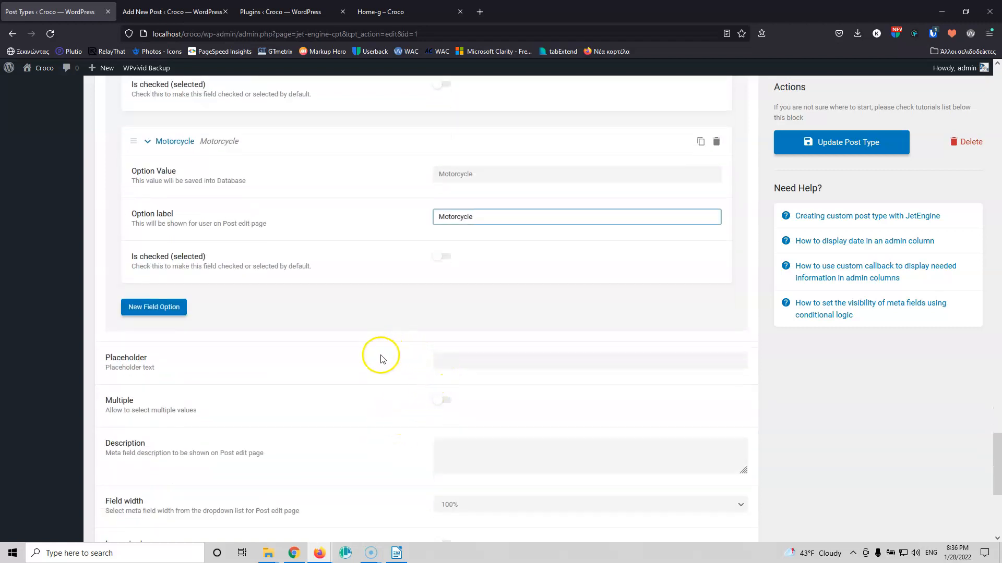
Set the Type of Car field's placeholder to "Select type of car" and make the field required.
{"action": "left_click", "coordinate": [459, 361]}
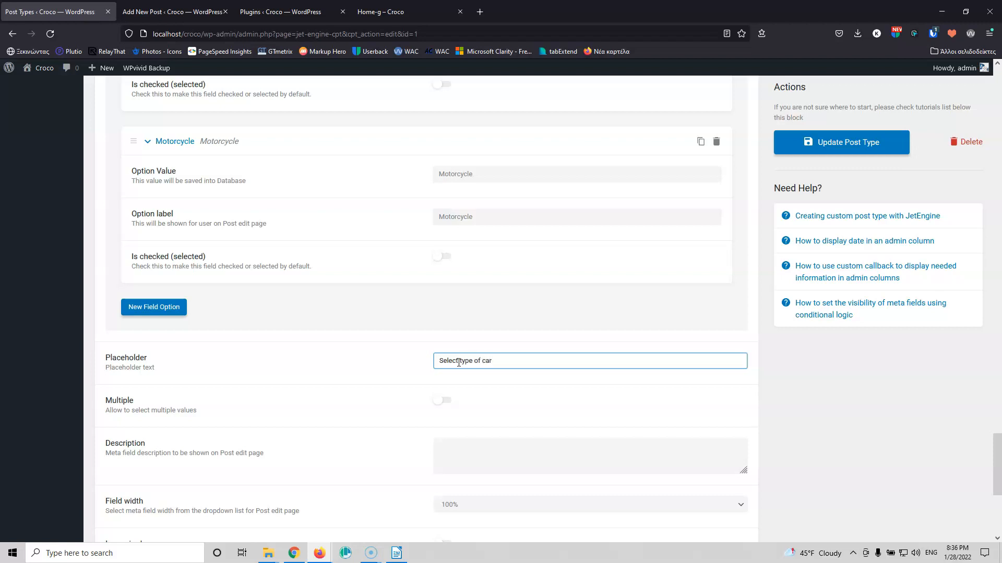
{"action": "left_click", "coordinate": [506, 357]}
{"action": "left_click_drag", "start_coordinate": [506, 357], "coordinate": [416, 353]}
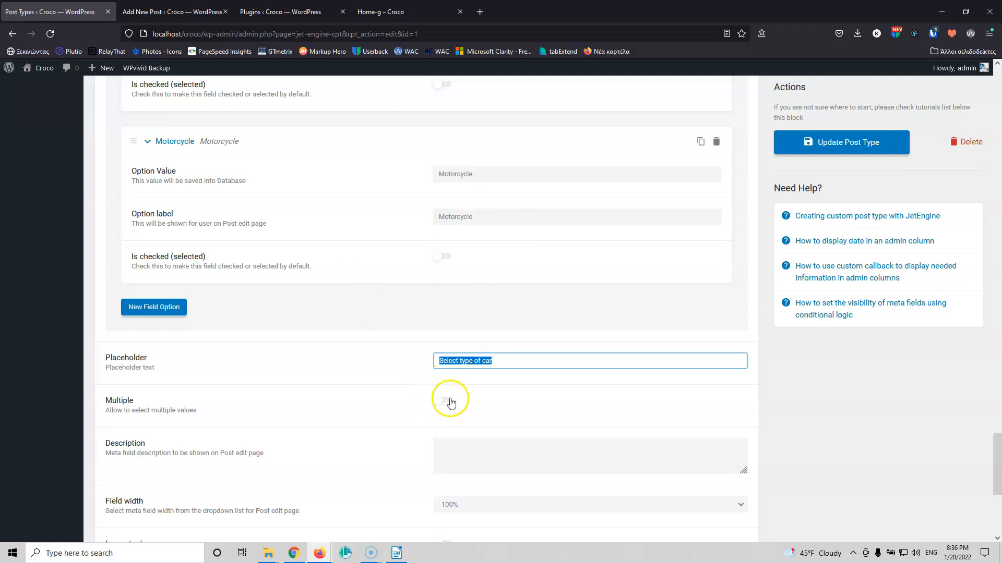
{"action": "left_click", "coordinate": [446, 400]}
{"action": "left_click", "coordinate": [440, 399]}
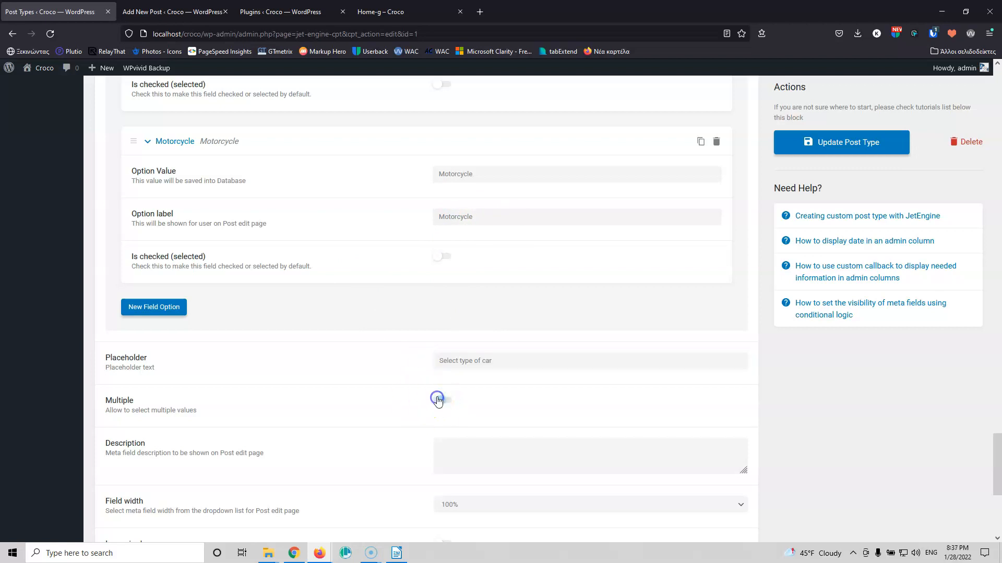
{"action": "scroll", "coordinate": [408, 379], "scroll_direction": "down", "scroll_amount": 1}
{"action": "scroll", "coordinate": [408, 379], "scroll_direction": "down", "scroll_amount": 2}
{"action": "left_click", "coordinate": [445, 383]}
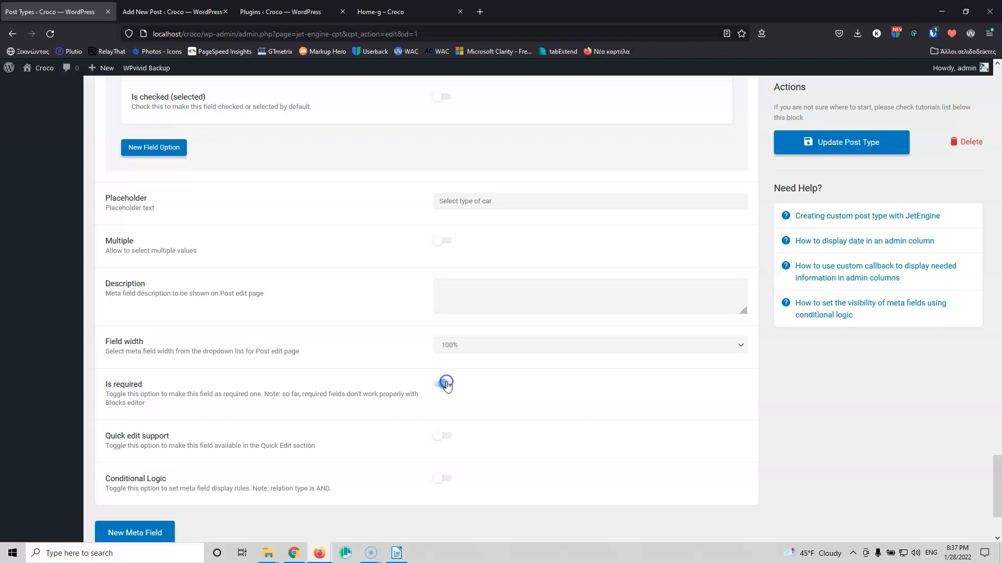
Update the post type and reload the new Services post editor to check the Type of Car field.
{"action": "left_click", "coordinate": [830, 145]}
{"action": "left_click", "coordinate": [130, 11]}
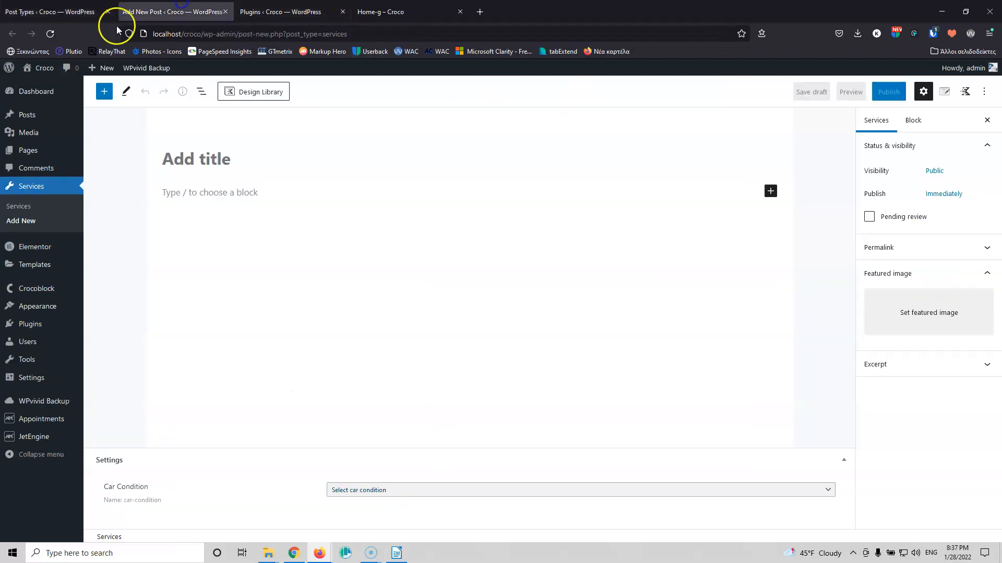
{"action": "left_click", "coordinate": [51, 34]}
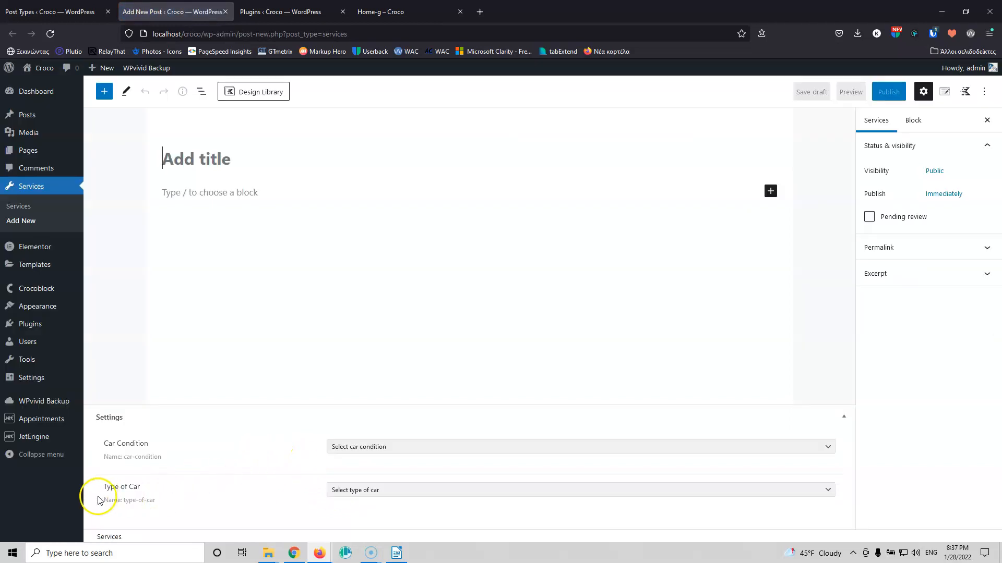
Return to the post type settings and set the Type of Car field's width to 50%.
{"action": "left_click", "coordinate": [71, 10]}
{"action": "left_click", "coordinate": [507, 344]}
{"action": "left_click", "coordinate": [489, 392]}
Set the Car Condition meta field's width to 50%.
{"action": "scroll", "coordinate": [462, 401], "scroll_direction": "up", "scroll_amount": 7}
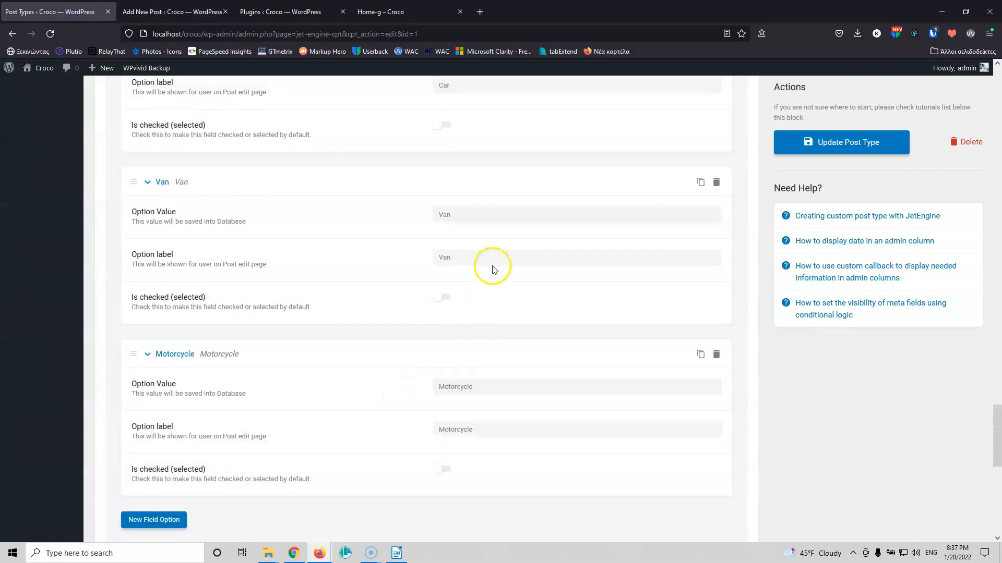
{"action": "scroll", "coordinate": [482, 313], "scroll_direction": "up", "scroll_amount": 9}
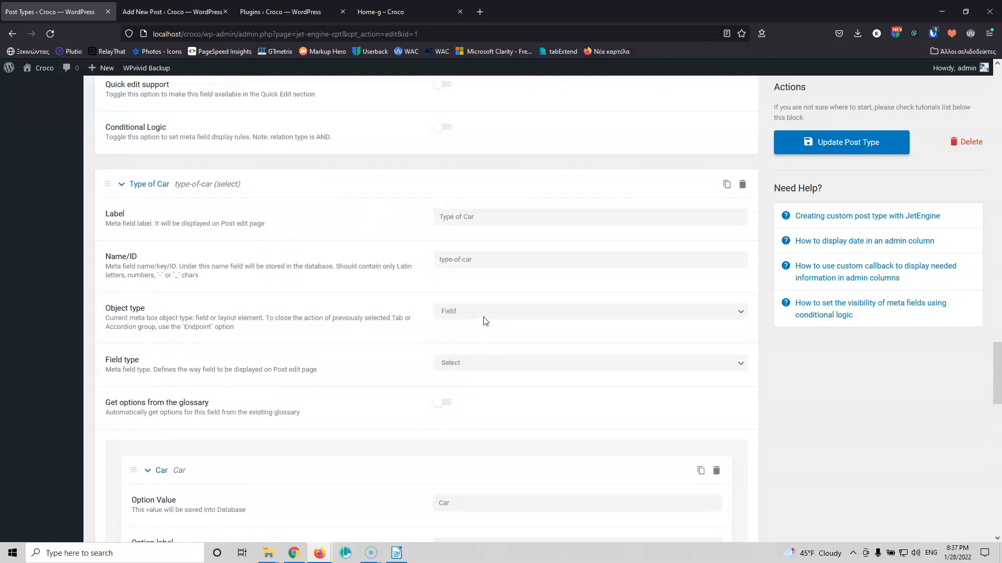
{"action": "scroll", "coordinate": [484, 319], "scroll_direction": "up", "scroll_amount": 6}
{"action": "left_click", "coordinate": [483, 327]}
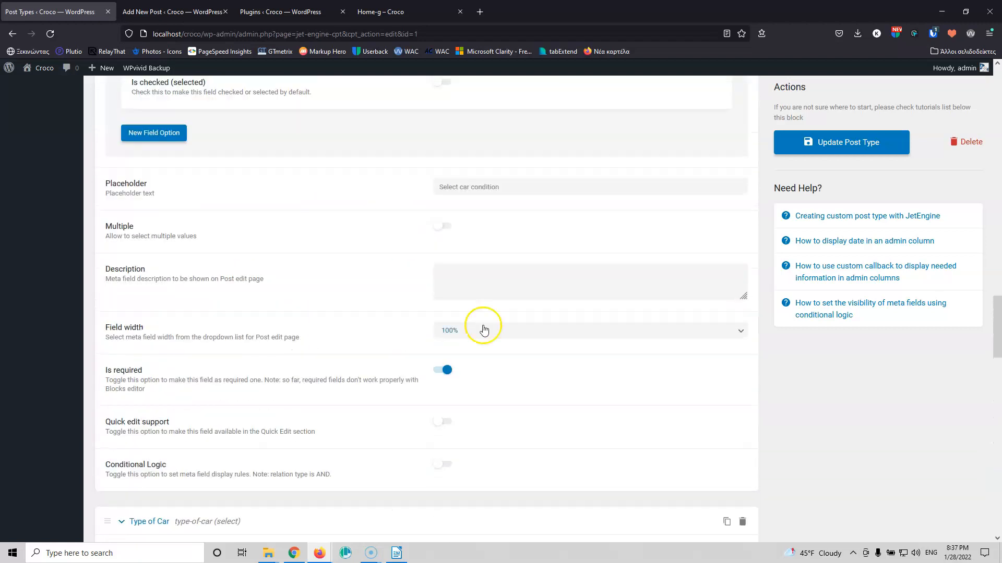
{"action": "left_click", "coordinate": [476, 388]}
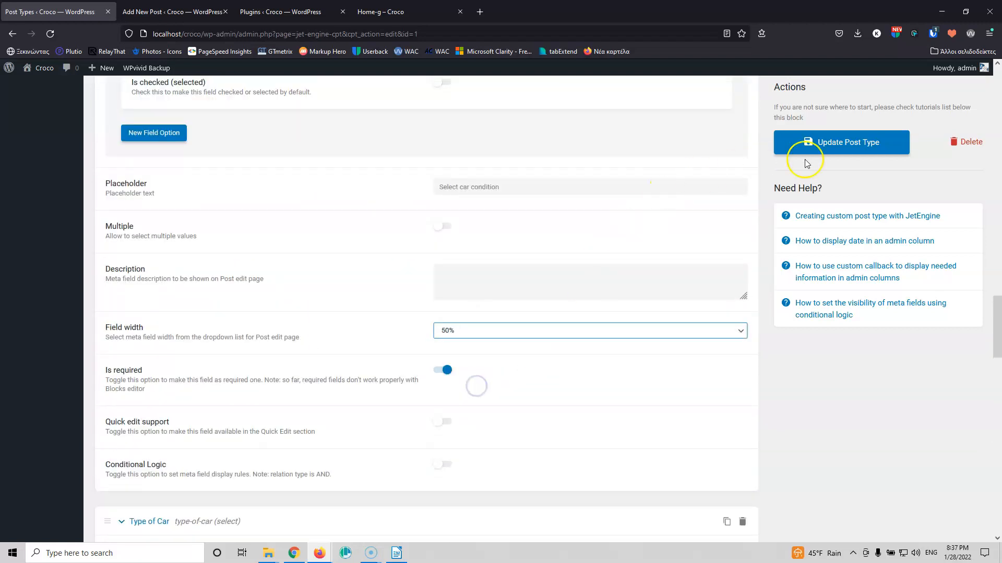
Update the post type and reload the new Services post editor to check the layout of both car fields.
{"action": "left_click", "coordinate": [837, 142]}
{"action": "left_click", "coordinate": [172, 12]}
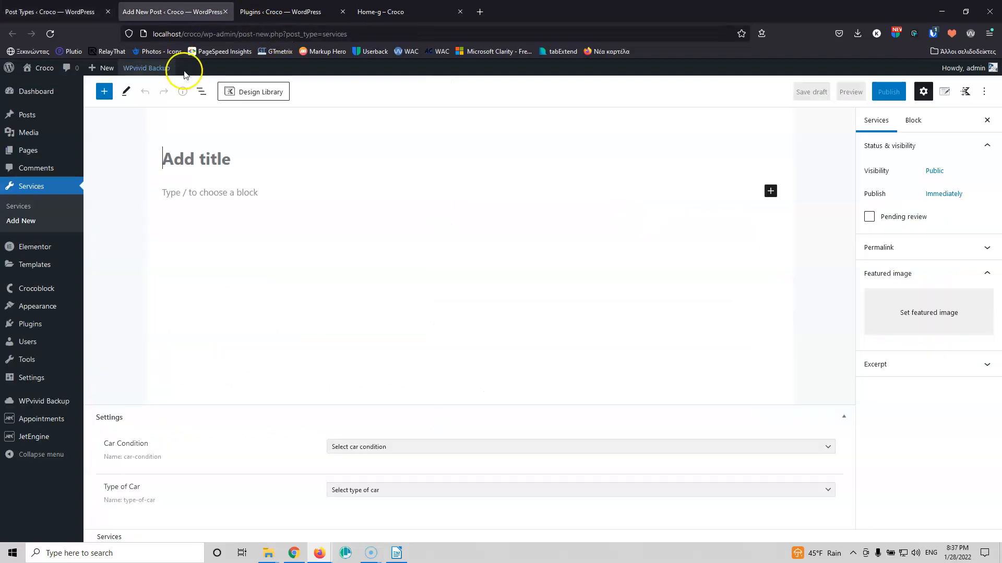
{"action": "left_click", "coordinate": [50, 33]}
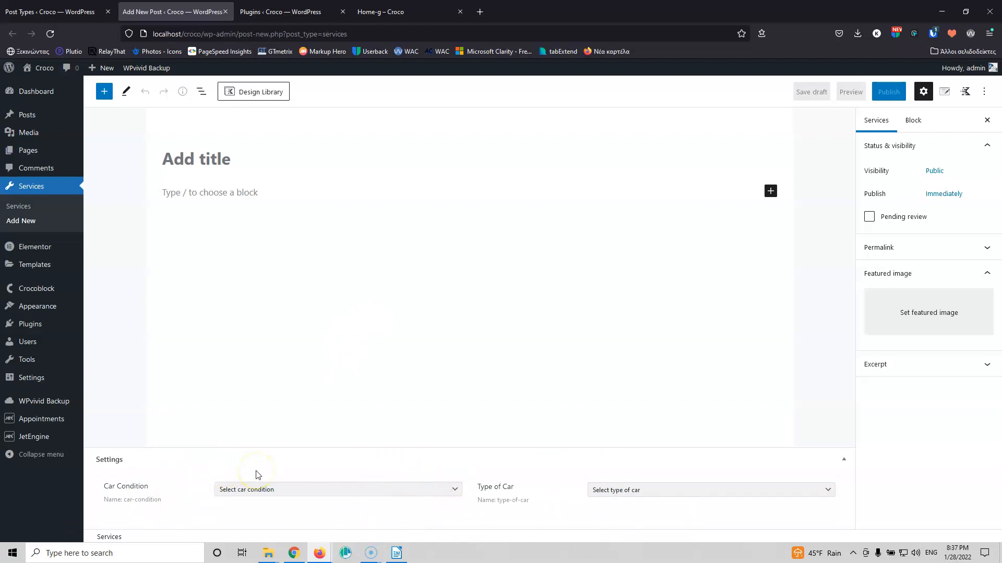
{"action": "key", "text": "alt+p"}
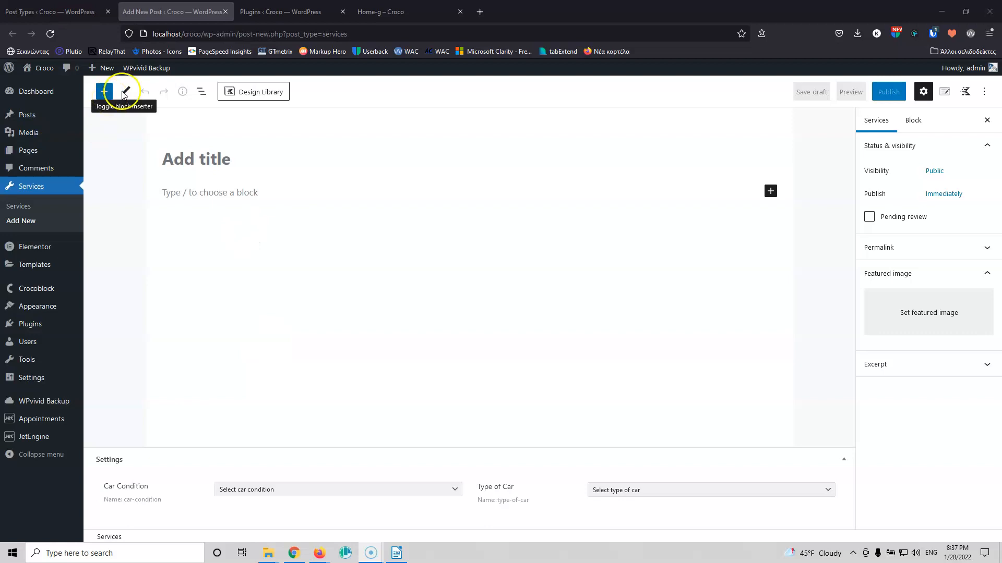
Close the new Services post editor and go from the post type settings to the JetEngine post types list.
{"action": "left_click", "coordinate": [225, 11]}
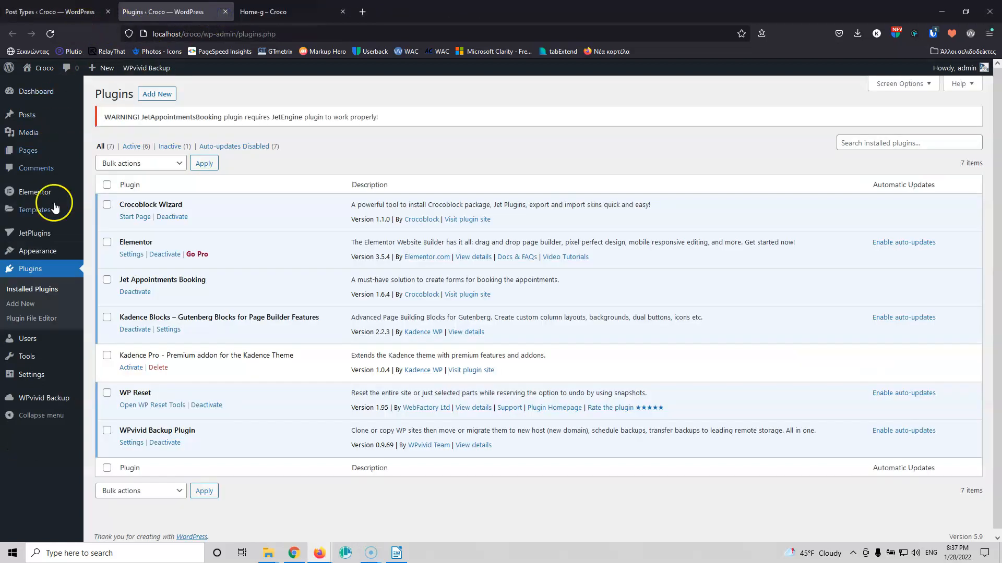
{"action": "left_click", "coordinate": [61, 15]}
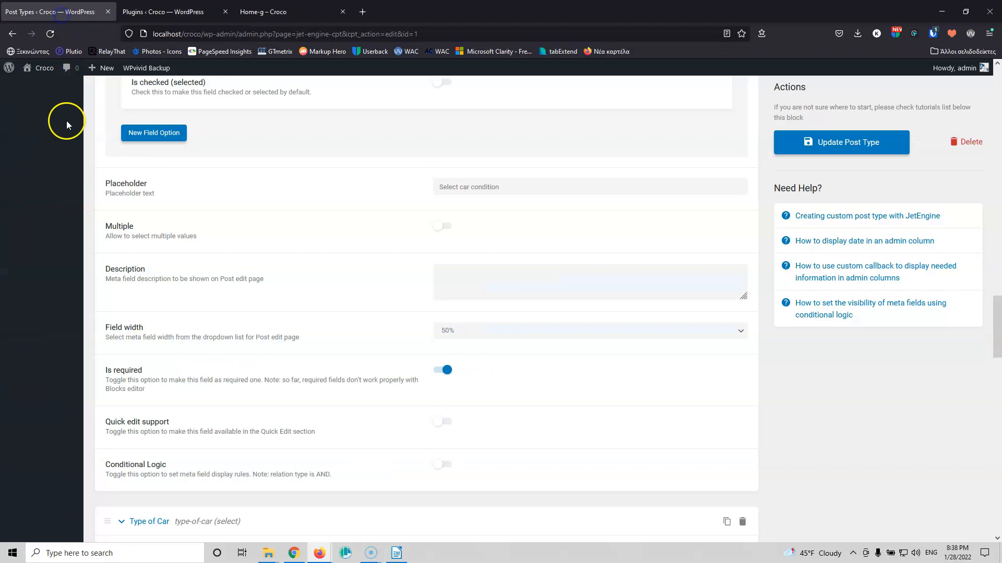
{"action": "scroll", "coordinate": [91, 252], "scroll_direction": "up", "scroll_amount": 10}
{"action": "scroll", "coordinate": [90, 252], "scroll_direction": "up", "scroll_amount": 10}
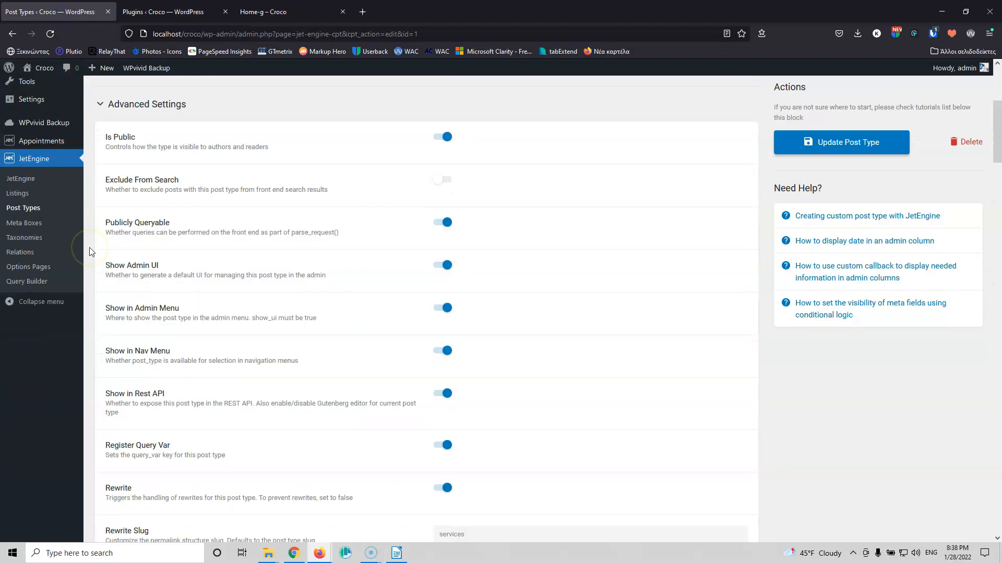
{"action": "left_click", "coordinate": [28, 451]}
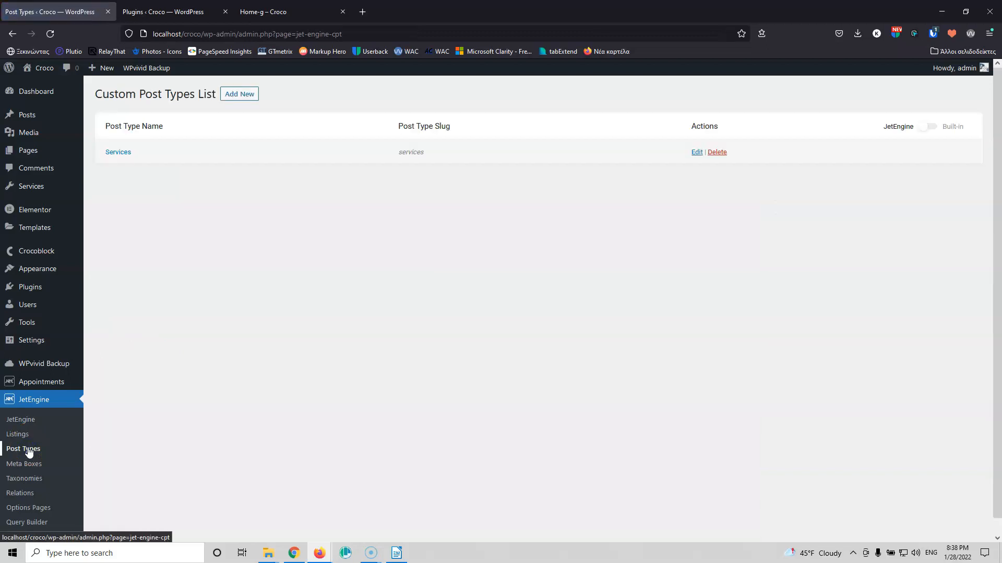
Start a new post type named Technicians with the slug technicians.
{"action": "left_click", "coordinate": [241, 94]}
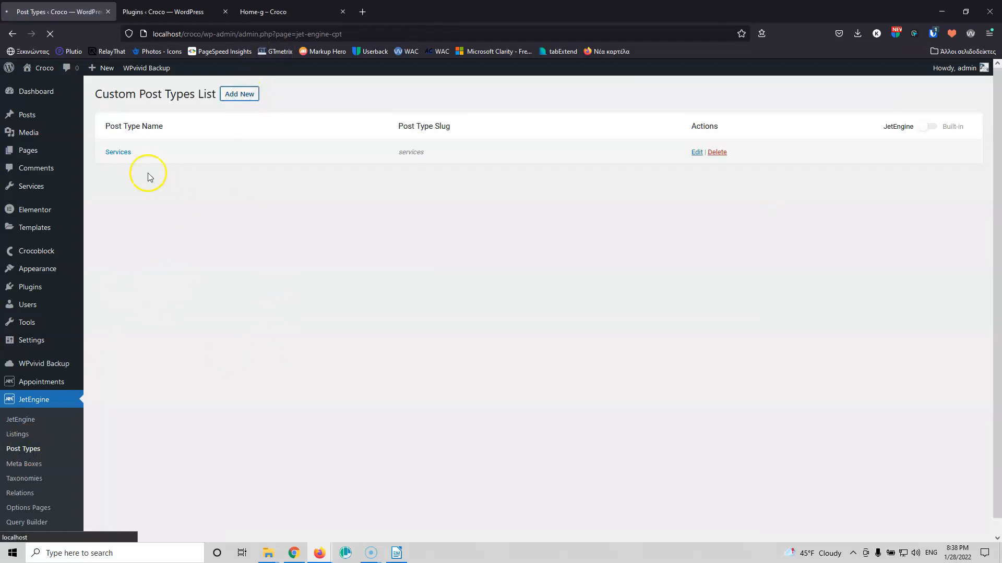
{"action": "left_click", "coordinate": [457, 168]}
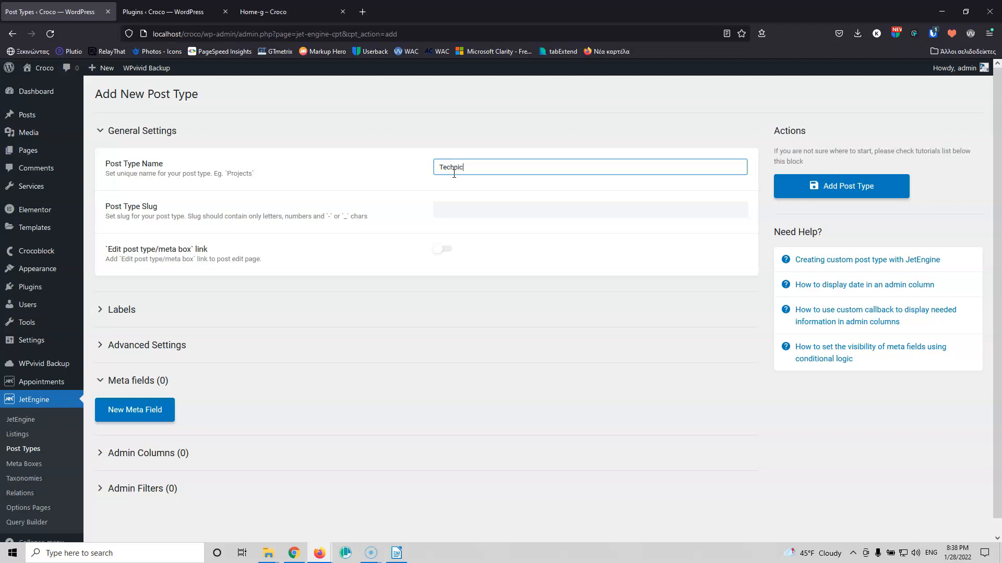
{"action": "type", "text": "Technicians"}
{"action": "left_click", "coordinate": [500, 216]}
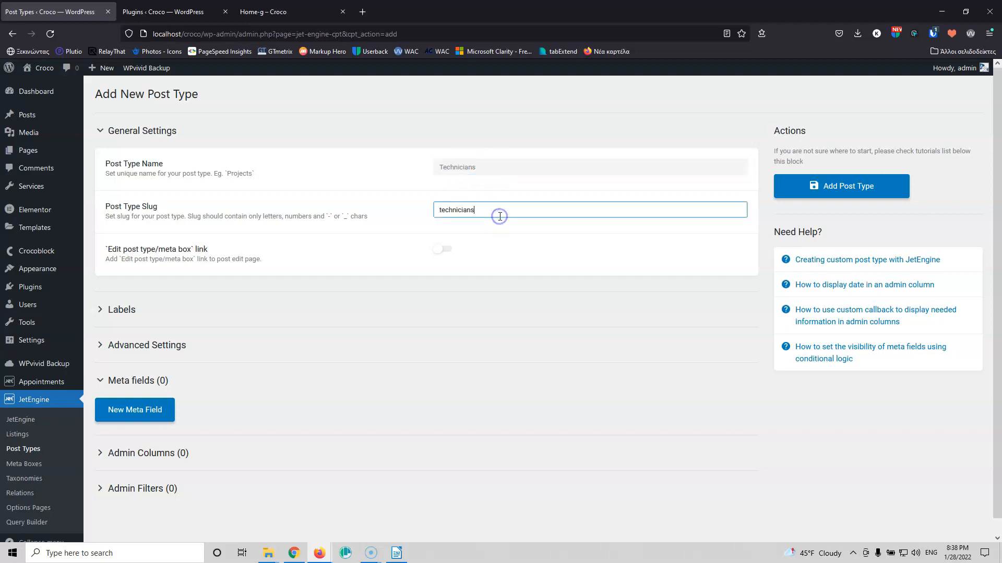
Set the Technicians post type's menu icon to dashicons-admin-users in its advanced settings.
{"action": "left_click", "coordinate": [233, 344]}
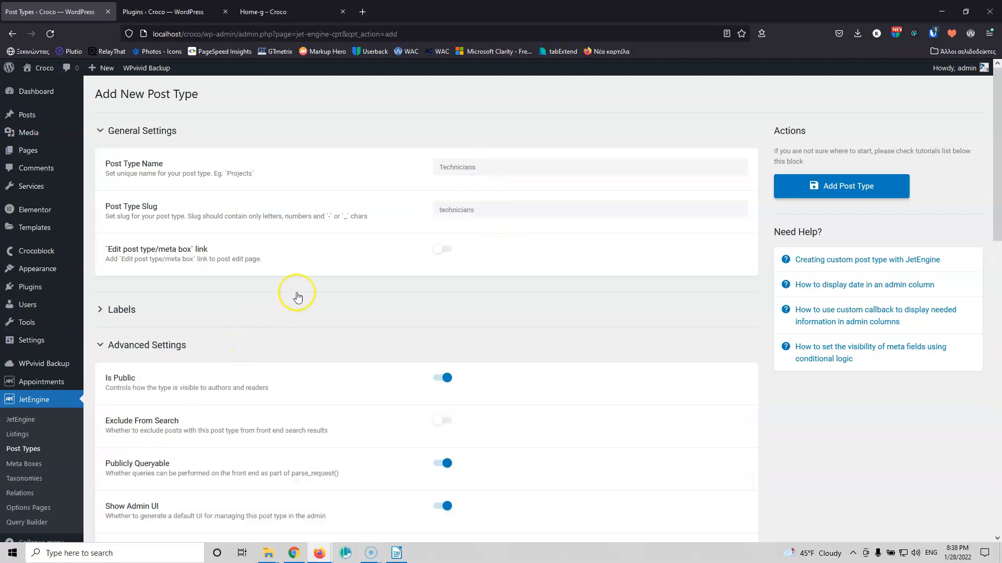
{"action": "scroll", "coordinate": [353, 225], "scroll_direction": "down", "scroll_amount": 10}
{"action": "scroll", "coordinate": [360, 236], "scroll_direction": "down", "scroll_amount": 4}
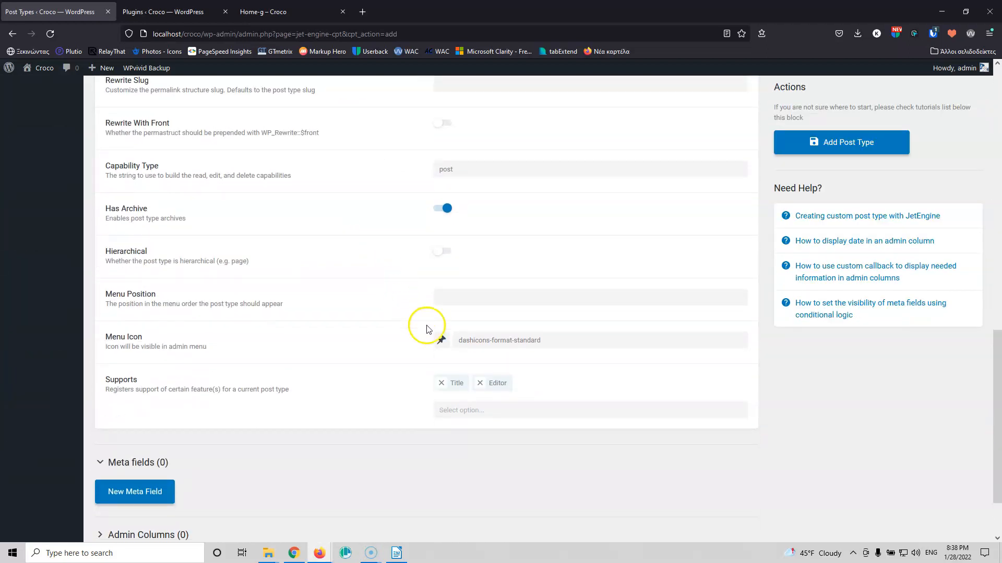
{"action": "left_click", "coordinate": [441, 340]}
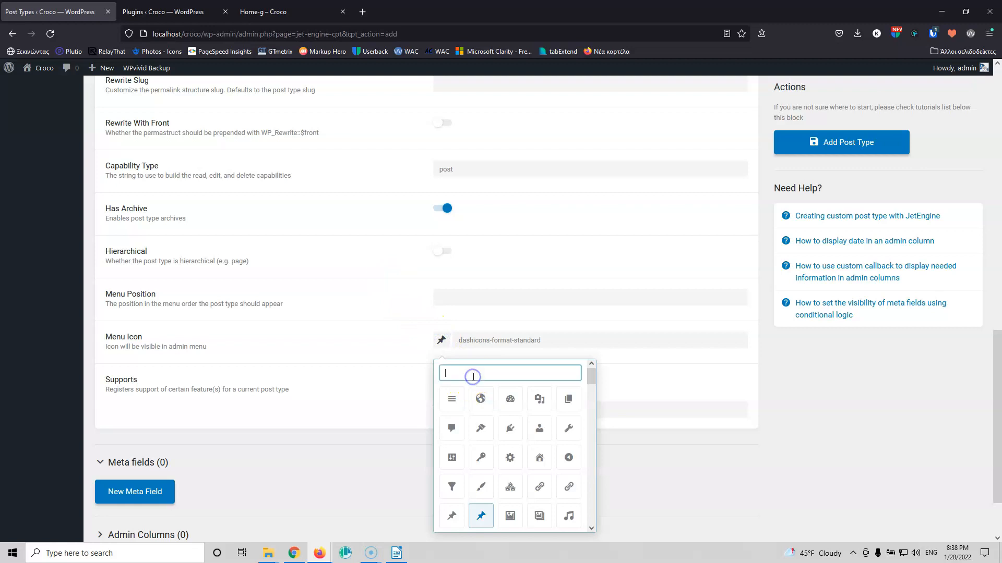
{"action": "left_click", "coordinate": [541, 429]}
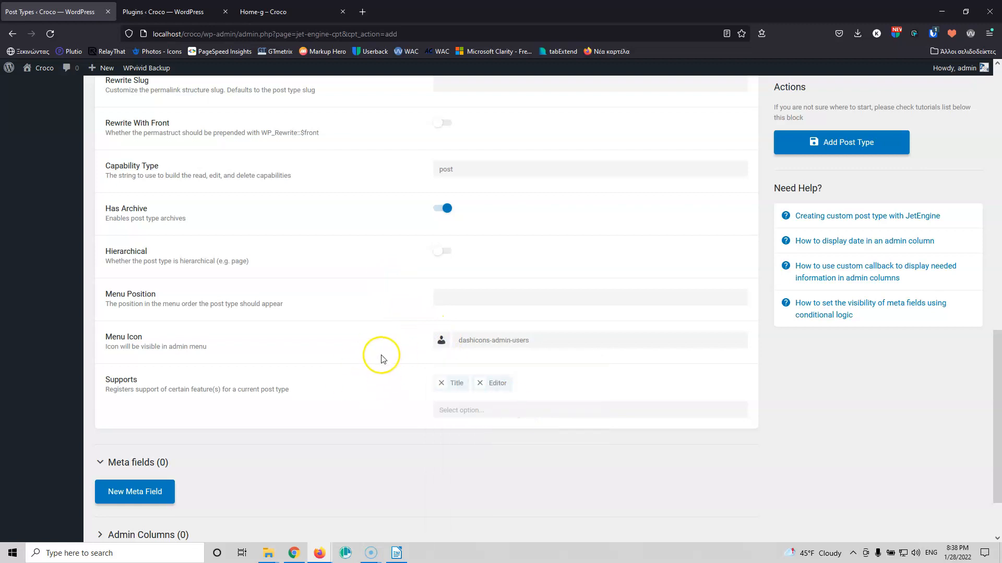
Add Thumbnail (Featured Image) to the features the Technicians post type supports.
{"action": "scroll", "coordinate": [396, 358], "scroll_direction": "down", "scroll_amount": 2}
{"action": "left_click", "coordinate": [482, 331]}
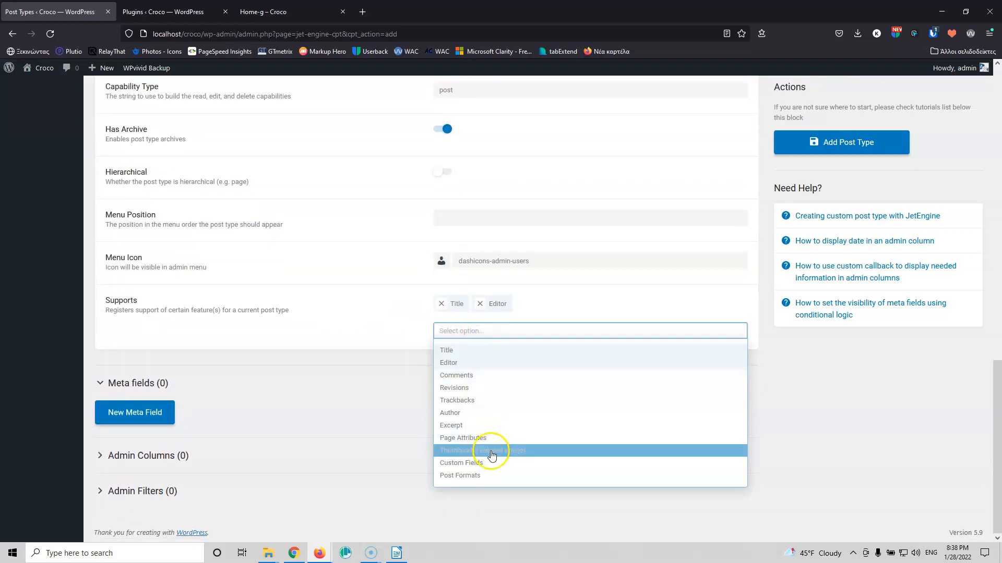
{"action": "left_click", "coordinate": [511, 451]}
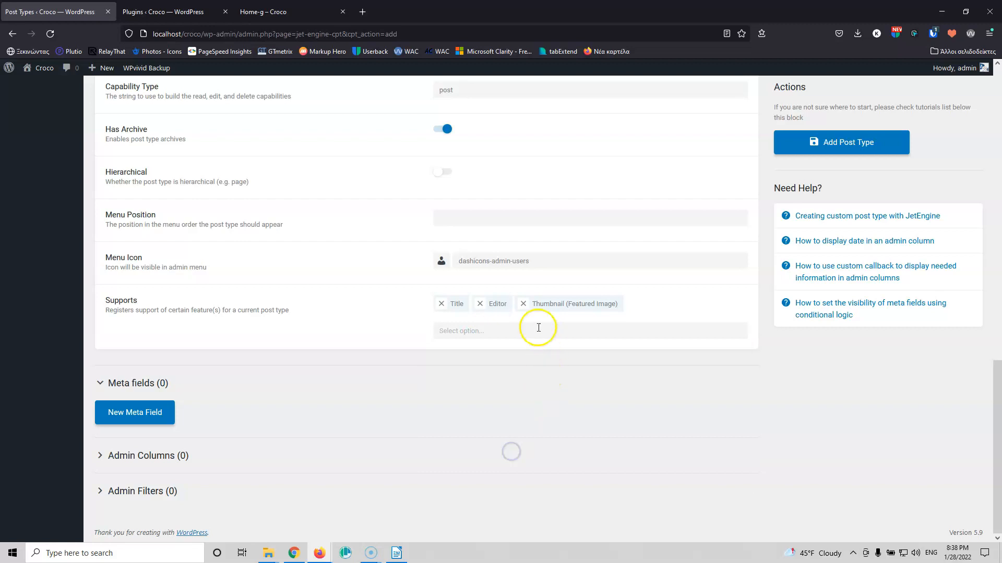
{"action": "left_click", "coordinate": [493, 335]}
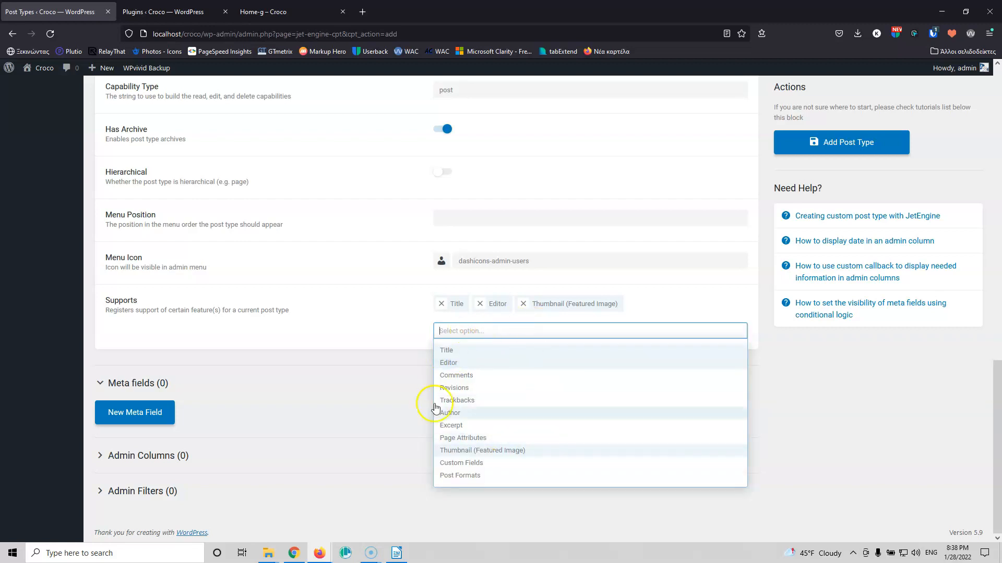
{"action": "left_click", "coordinate": [372, 350]}
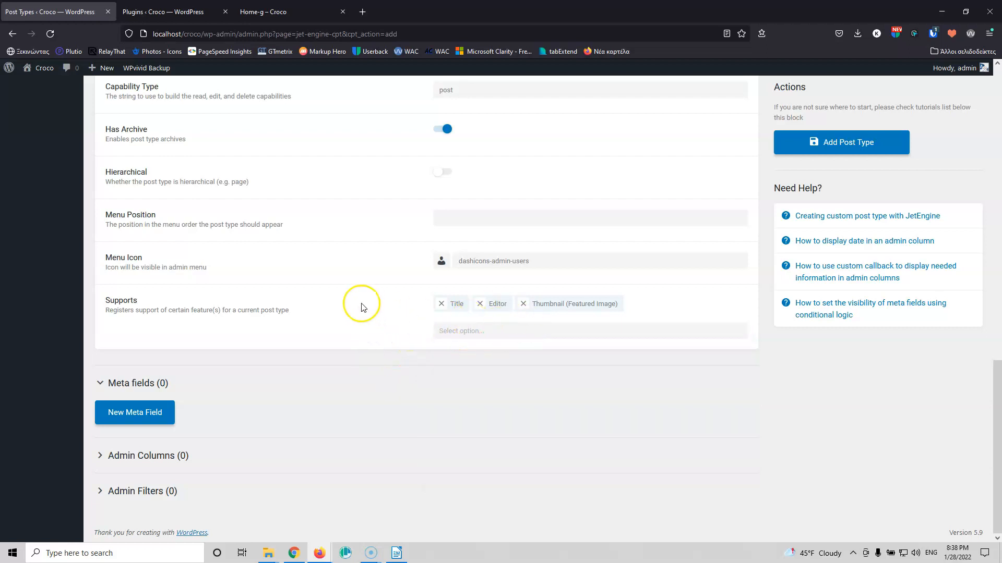
Add a meta field labelled Certificates with the name certificates to the Technicians post type.
{"action": "left_click", "coordinate": [128, 428]}
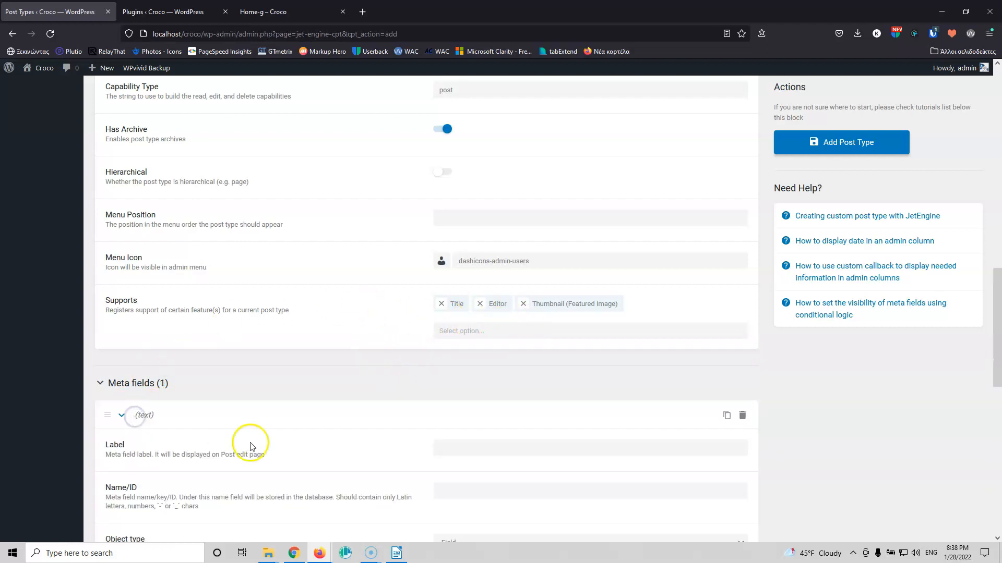
{"action": "scroll", "coordinate": [330, 347], "scroll_direction": "down", "scroll_amount": 4}
{"action": "left_click", "coordinate": [460, 235]}
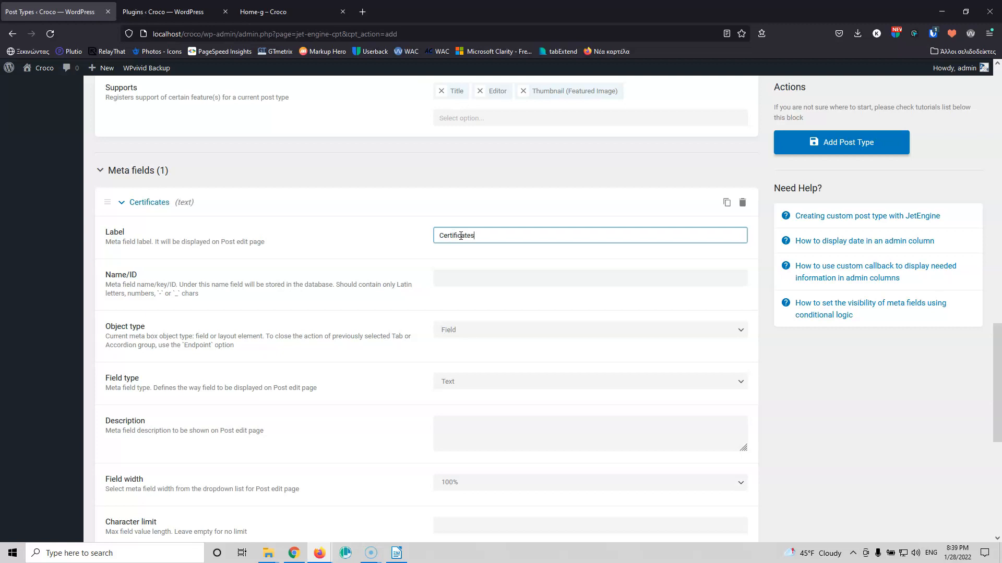
{"action": "left_click", "coordinate": [516, 278]}
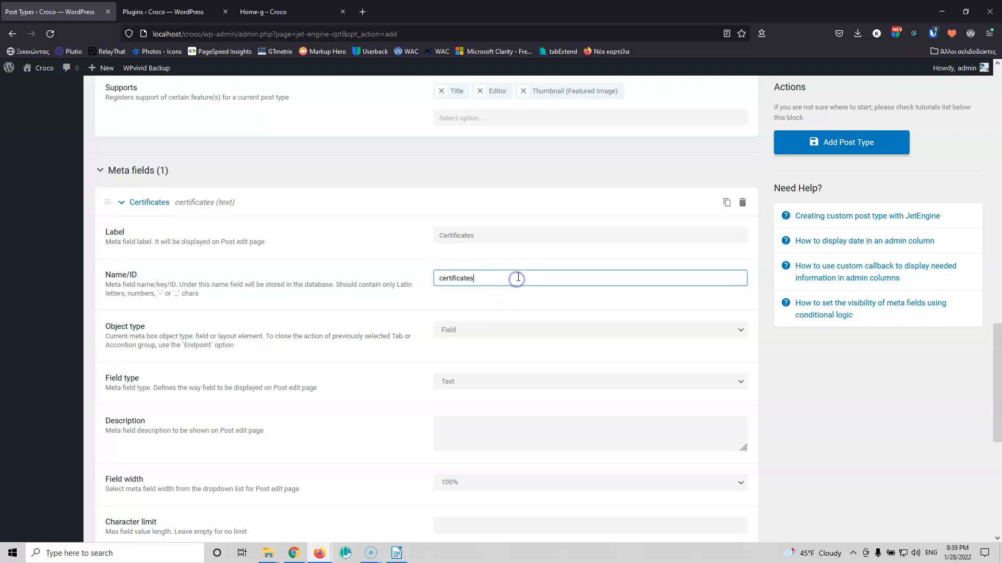
Set the Certificates meta field's type to Gallery and its field width to 33.3%.
{"action": "scroll", "coordinate": [513, 261], "scroll_direction": "down", "scroll_amount": 3}
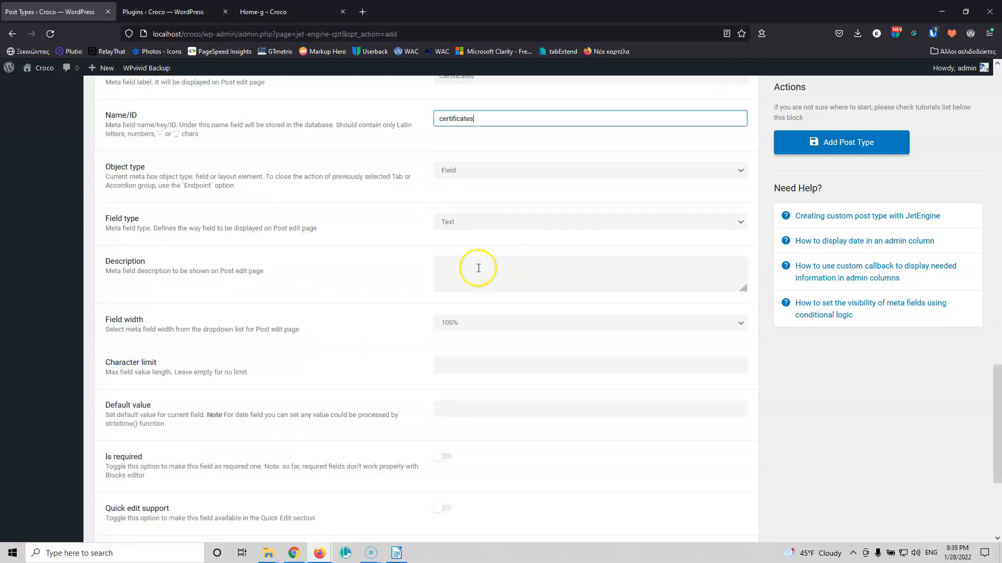
{"action": "left_click", "coordinate": [466, 234]}
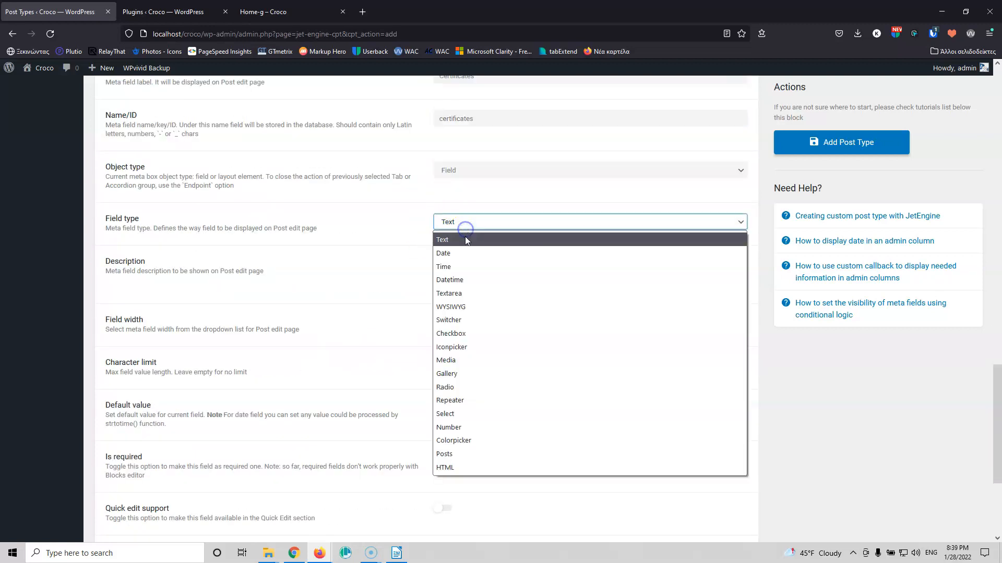
{"action": "left_click", "coordinate": [473, 368]}
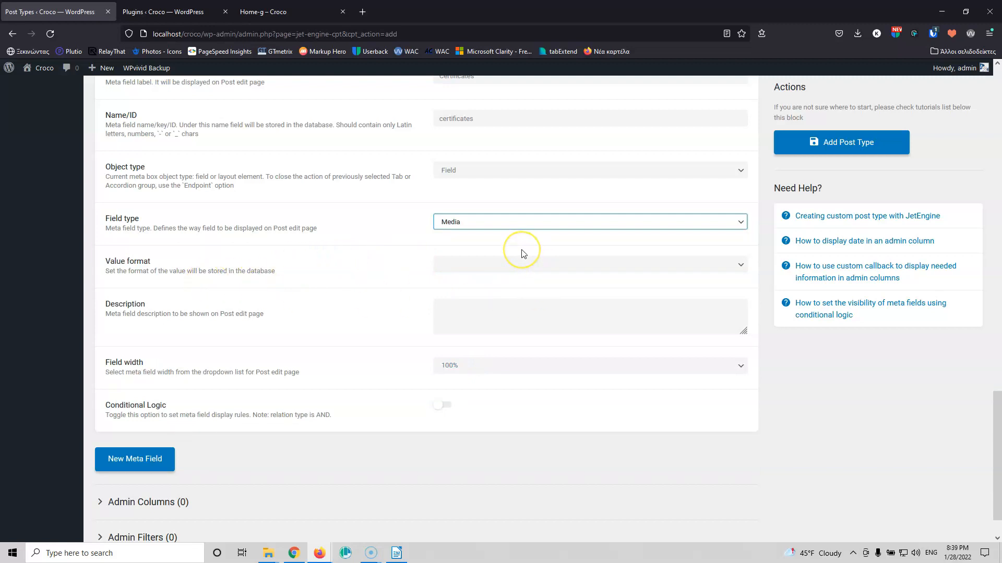
{"action": "left_click", "coordinate": [489, 218]}
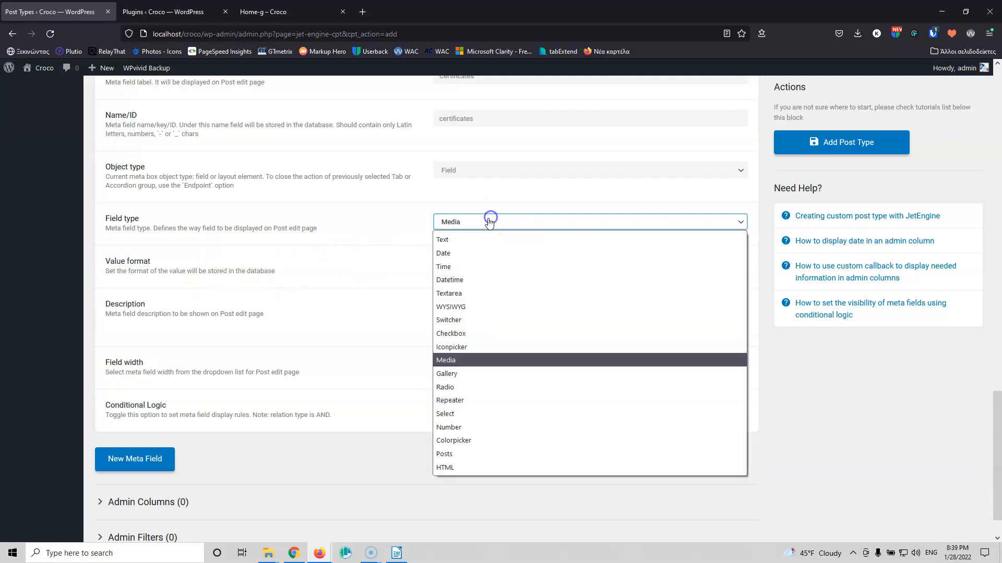
{"action": "left_click", "coordinate": [465, 375]}
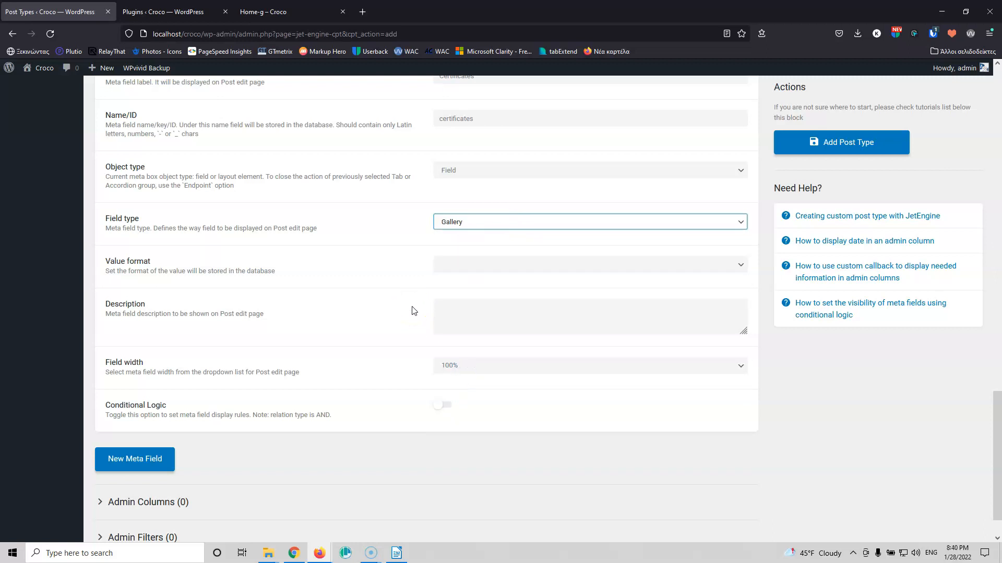
{"action": "left_click", "coordinate": [467, 366]}
{"action": "left_click", "coordinate": [468, 438]}
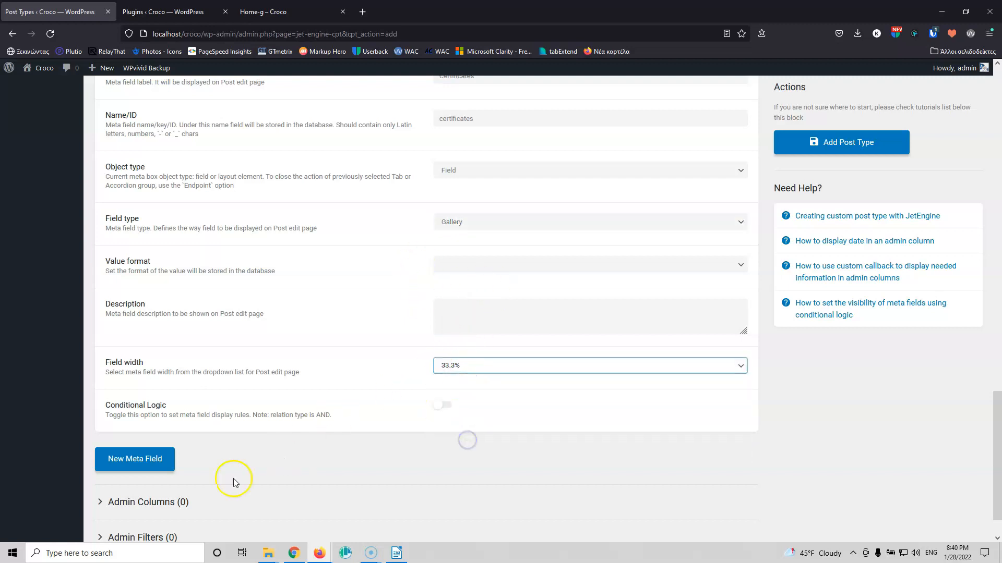
Add a second meta field labelled Years of experience with the name years-of-experience.
{"action": "left_click", "coordinate": [146, 460]}
{"action": "scroll", "coordinate": [452, 418], "scroll_direction": "down", "scroll_amount": 3}
{"action": "left_click", "coordinate": [480, 335]}
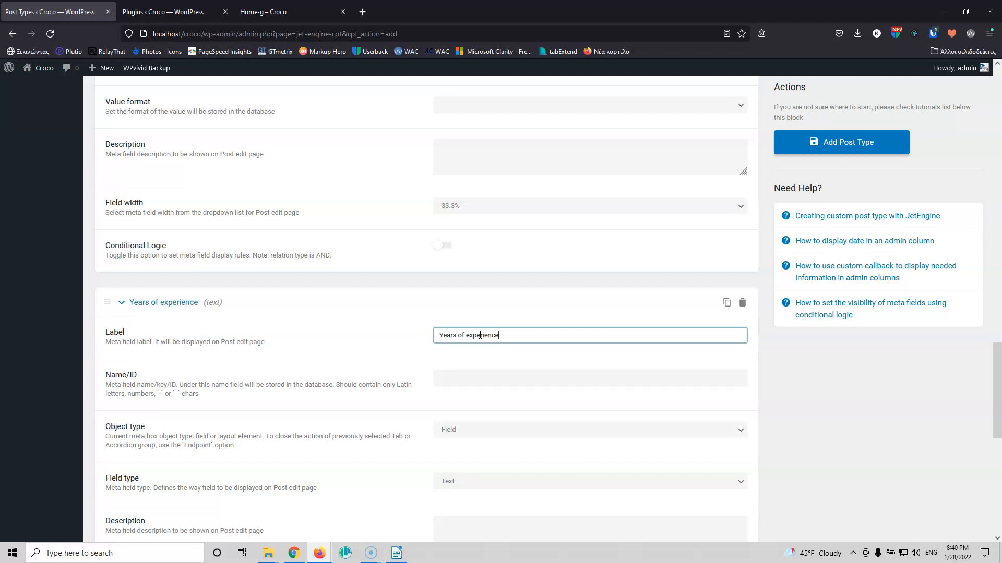
{"action": "left_click", "coordinate": [493, 377]}
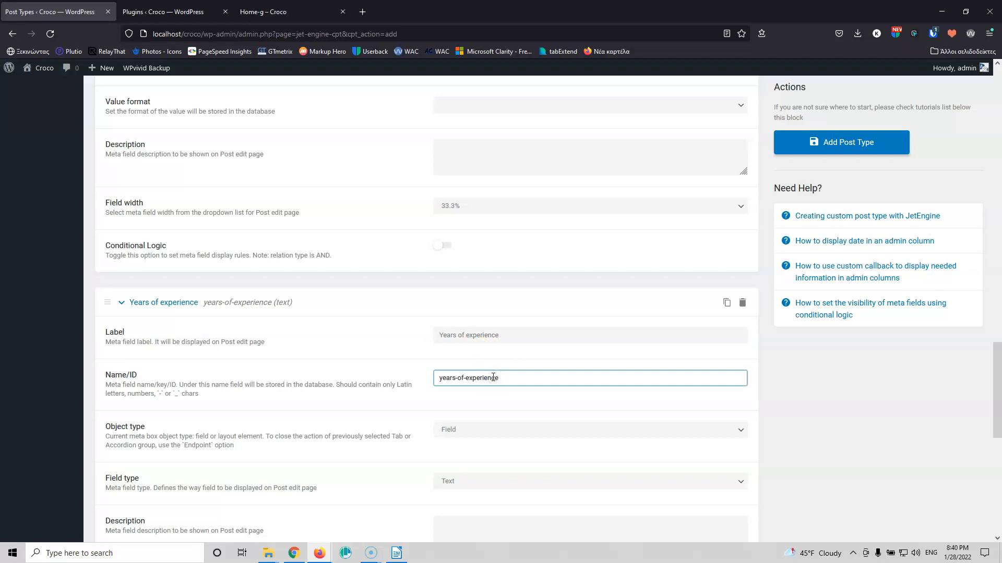
Set the Years of experience meta field's type to Number and its field width to 33.3%.
{"action": "scroll", "coordinate": [493, 377], "scroll_direction": "up", "scroll_amount": 3}
{"action": "scroll", "coordinate": [493, 380], "scroll_direction": "down", "scroll_amount": 4}
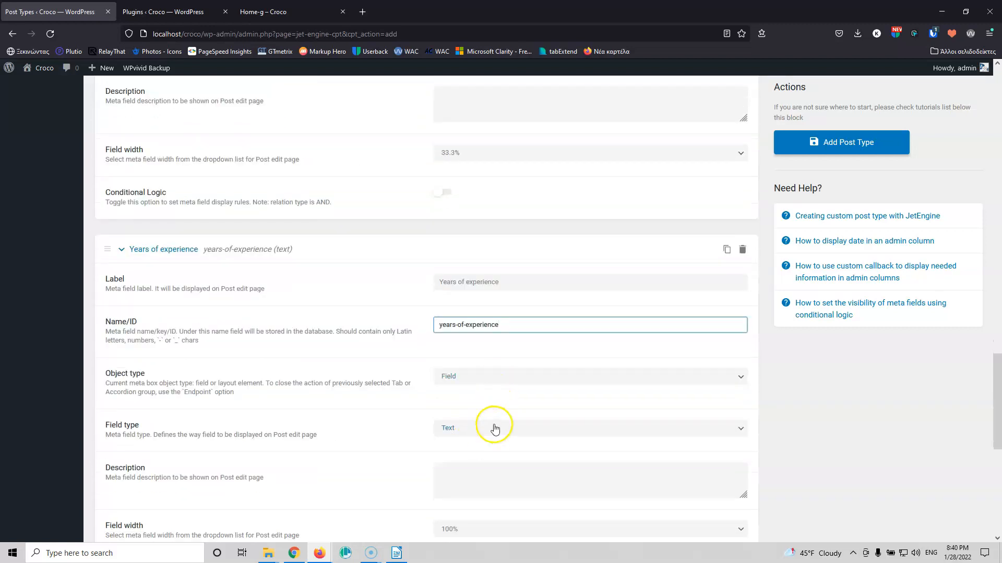
{"action": "scroll", "coordinate": [492, 346], "scroll_direction": "down", "scroll_amount": 3}
{"action": "left_click", "coordinate": [491, 271]}
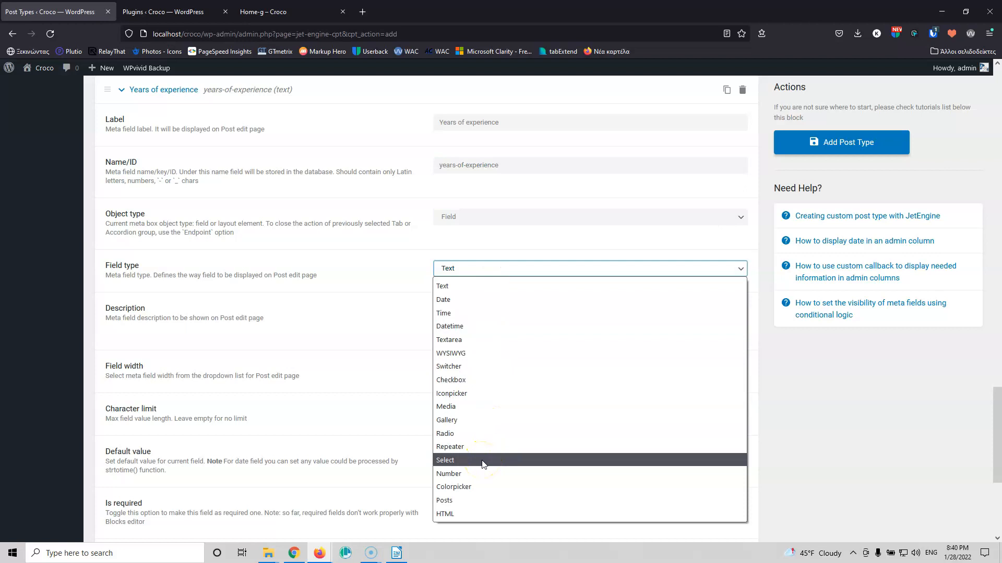
{"action": "left_click", "coordinate": [509, 269]}
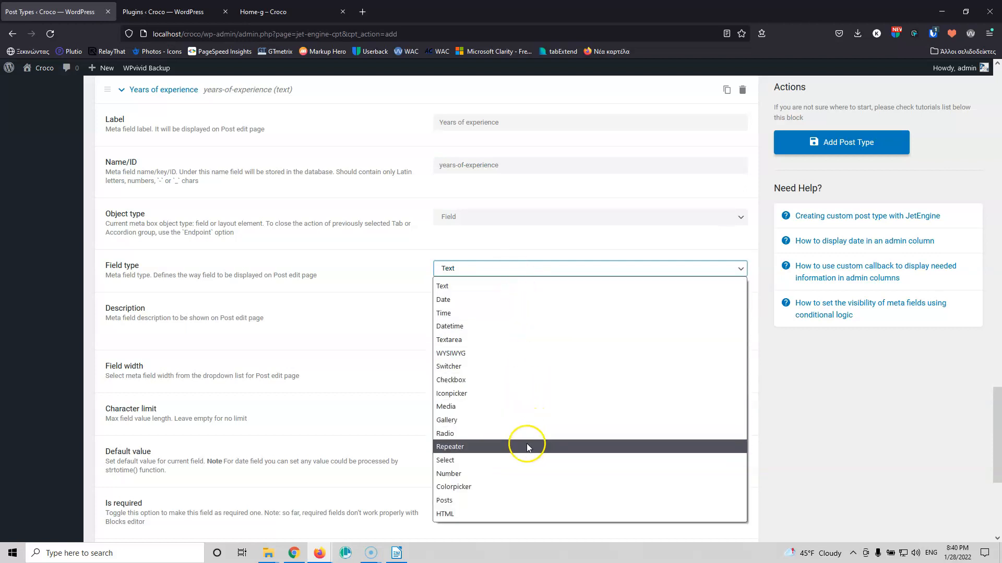
{"action": "left_click", "coordinate": [522, 474]}
{"action": "scroll", "coordinate": [72, 222], "scroll_direction": "down", "scroll_amount": 2}
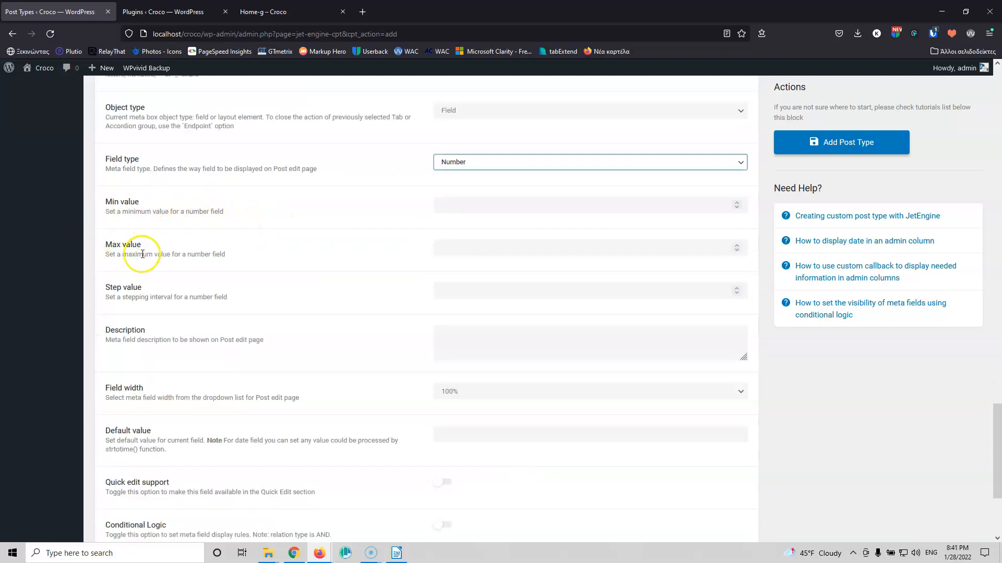
{"action": "left_click", "coordinate": [492, 394]}
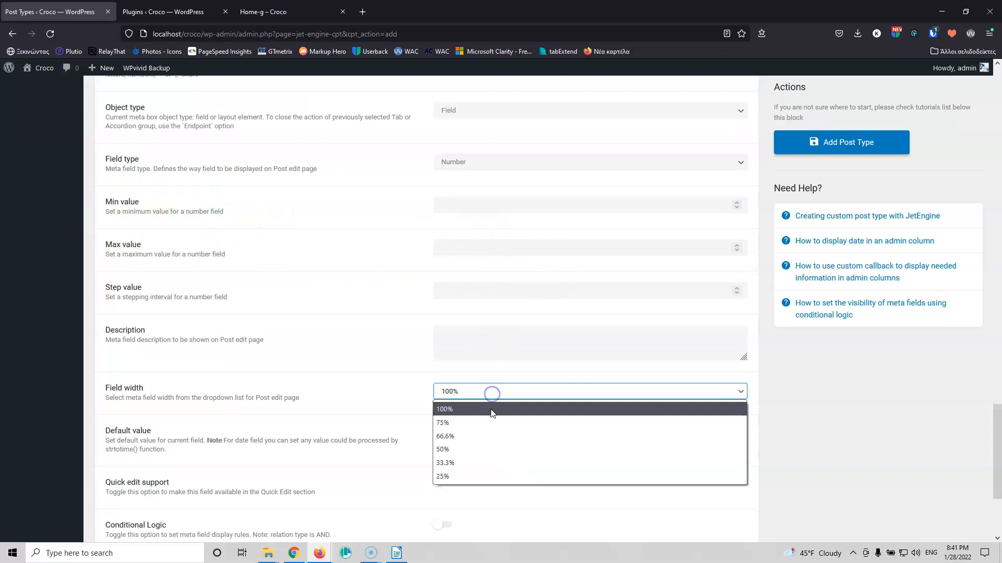
{"action": "left_click", "coordinate": [479, 463]}
Add a third meta field labelled "Years in the comany" with the name years-in-the-comany.
{"action": "scroll", "coordinate": [316, 332], "scroll_direction": "down", "scroll_amount": 3}
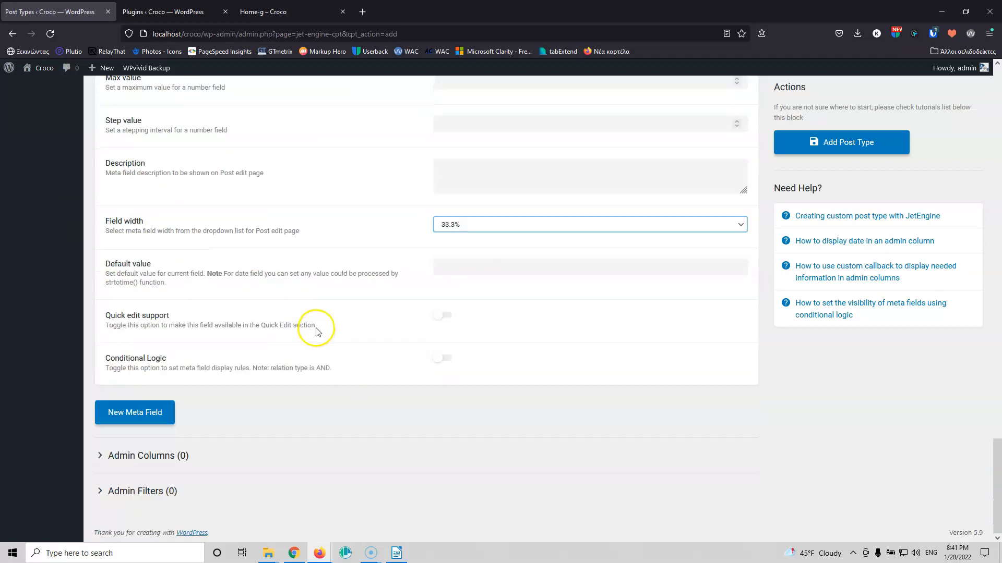
{"action": "left_click", "coordinate": [145, 415]}
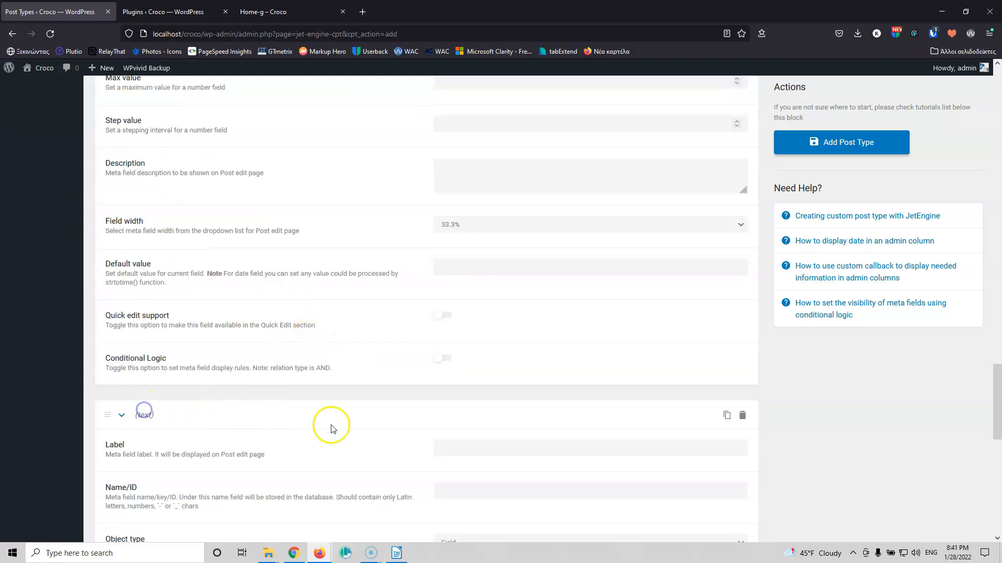
{"action": "left_click", "coordinate": [482, 445]}
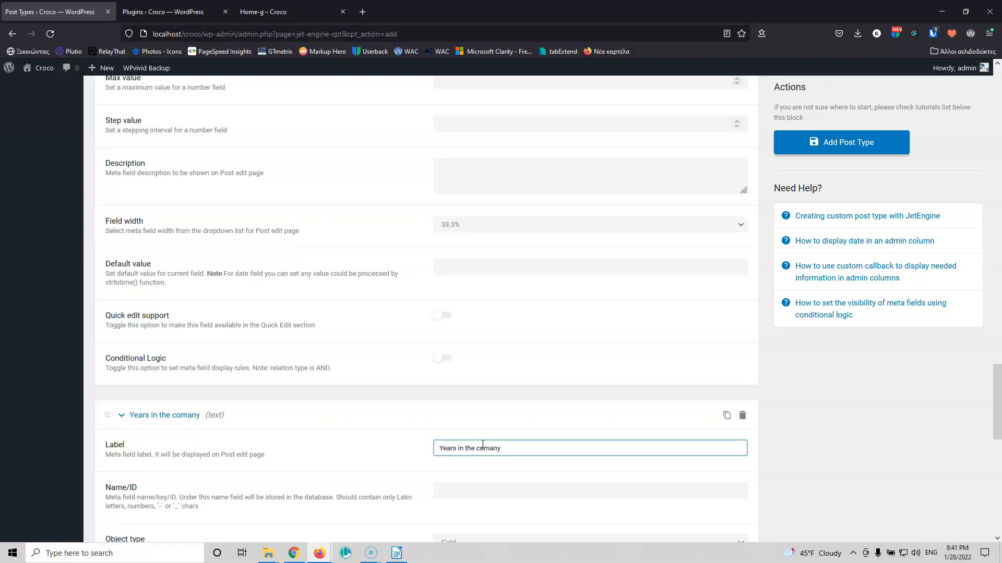
{"action": "scroll", "coordinate": [482, 445], "scroll_direction": "down", "scroll_amount": 4}
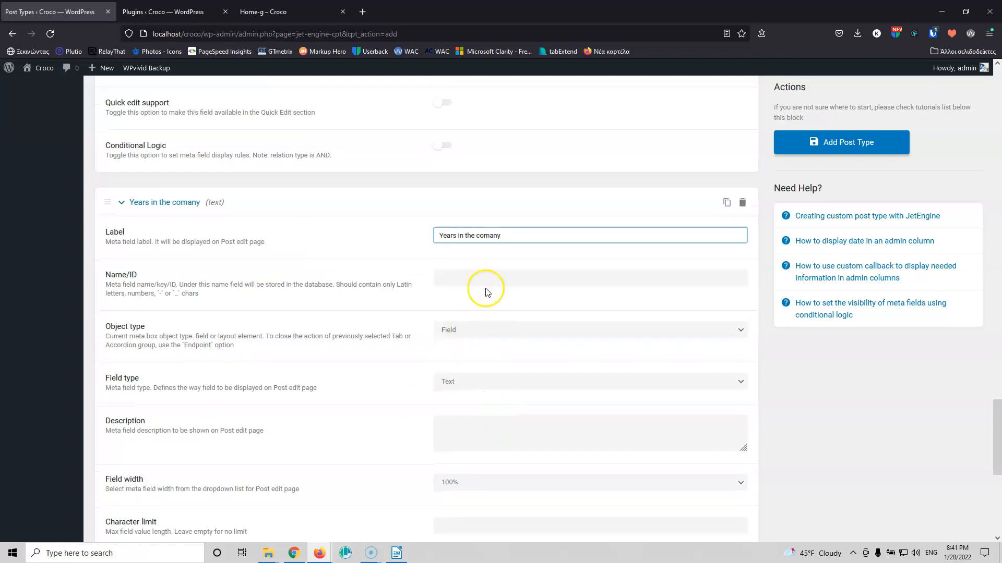
{"action": "left_click", "coordinate": [502, 278]}
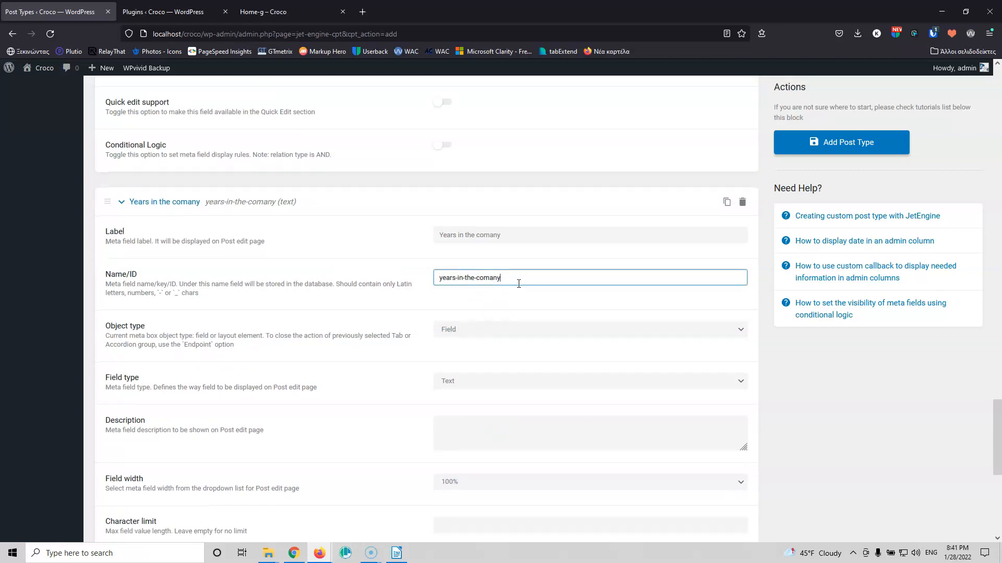
Make the "Years in the comany" field a Number at 33.3% width and save the new Technicians post type.
{"action": "scroll", "coordinate": [509, 261], "scroll_direction": "down", "scroll_amount": 2}
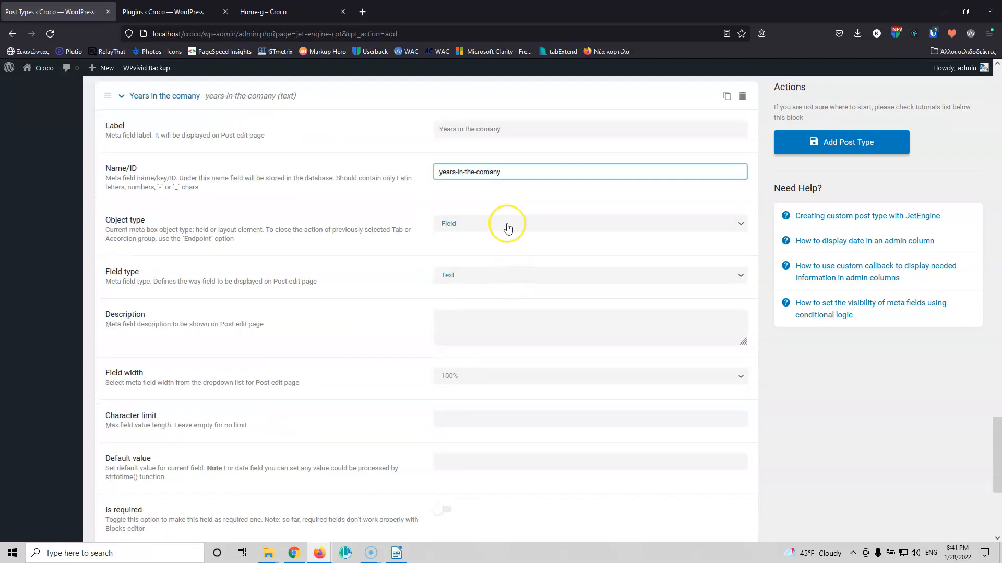
{"action": "left_click", "coordinate": [508, 280]}
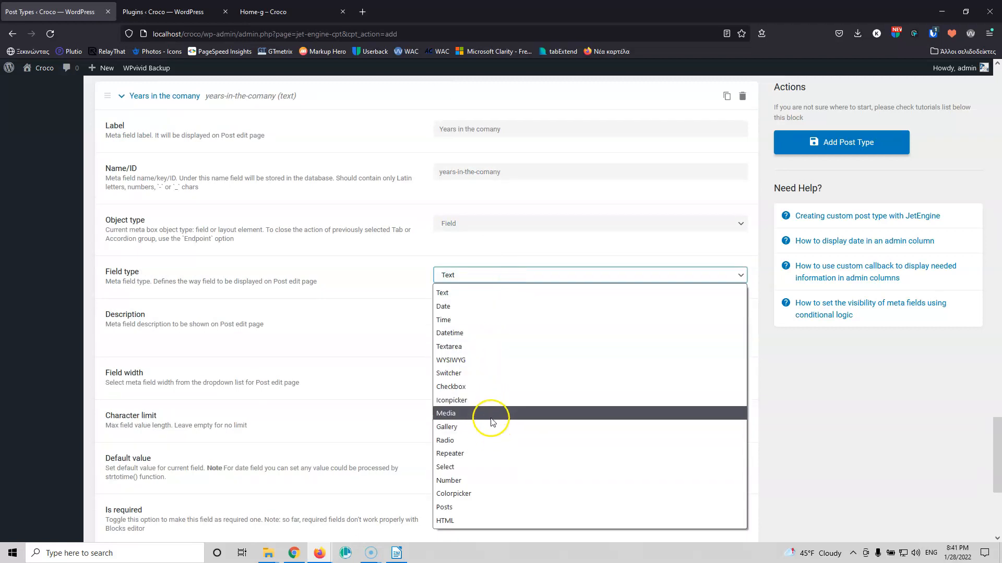
{"action": "left_click", "coordinate": [491, 481]}
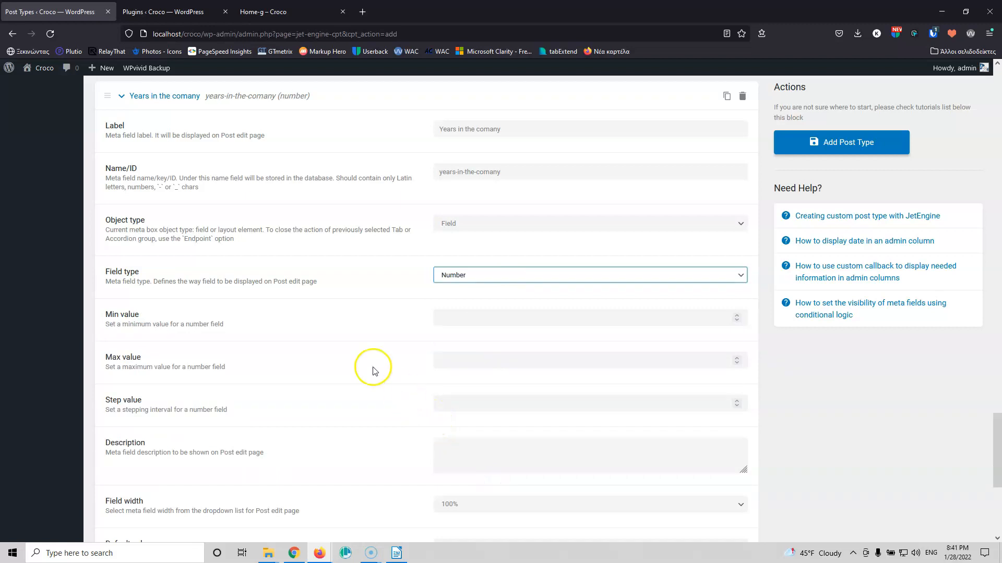
{"action": "scroll", "coordinate": [409, 369], "scroll_direction": "down", "scroll_amount": 4}
{"action": "left_click", "coordinate": [470, 291]}
{"action": "left_click", "coordinate": [459, 364]}
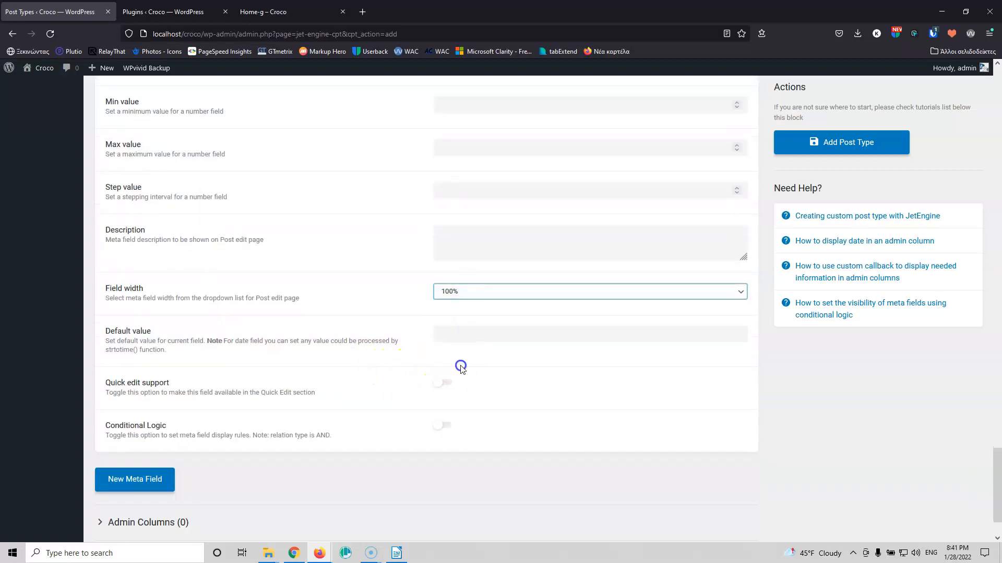
{"action": "scroll", "coordinate": [371, 344], "scroll_direction": "down", "scroll_amount": 2}
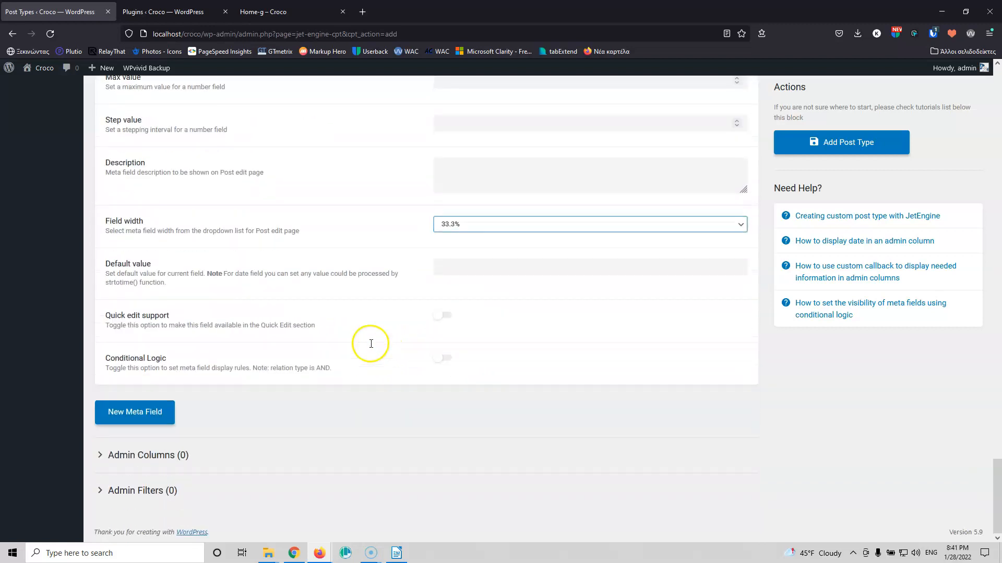
{"action": "left_click", "coordinate": [832, 146]}
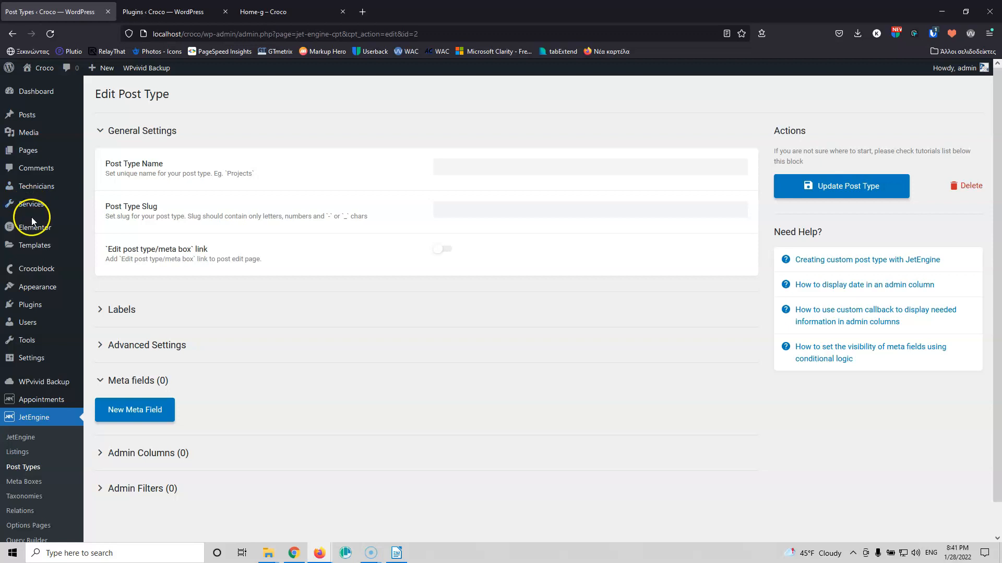
Check the new-post editors of Services and Technicians in a separate browser tab, and close the Plugins tab.
{"action": "mouse_move", "coordinate": [49, 207]}
{"action": "middle_click", "coordinate": [109, 221]}
{"action": "left_click", "coordinate": [175, 12]}
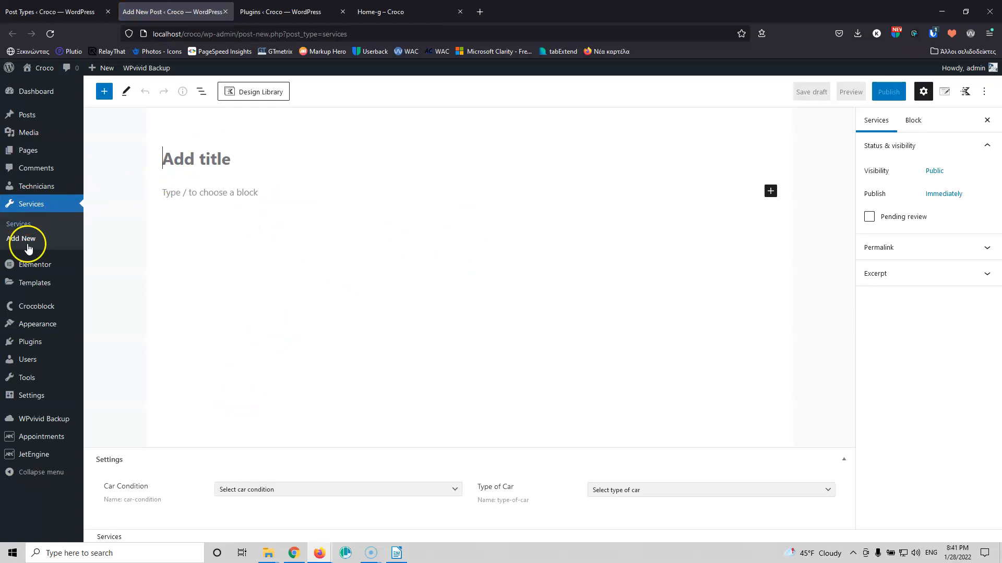
{"action": "mouse_move", "coordinate": [40, 192]}
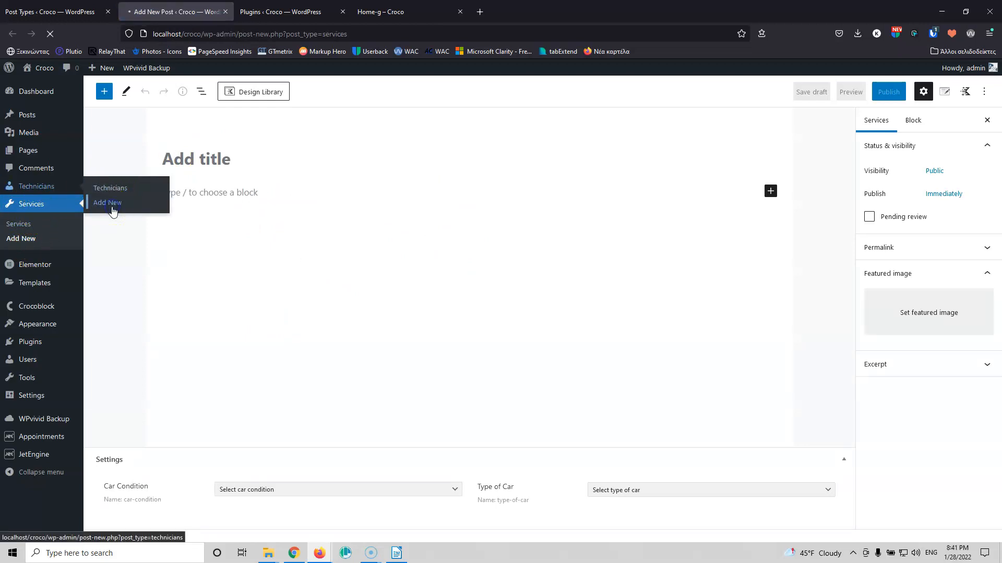
{"action": "left_click", "coordinate": [343, 12]}
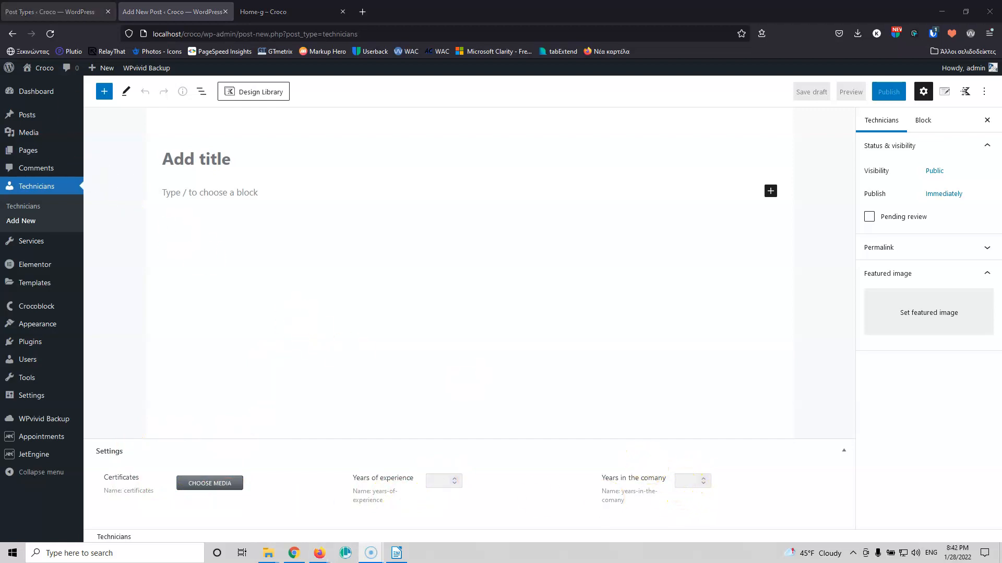
View the Services posts list, and open the Services post type for editing from JetEngine's post types list.
{"action": "mouse_move", "coordinate": [27, 243]}
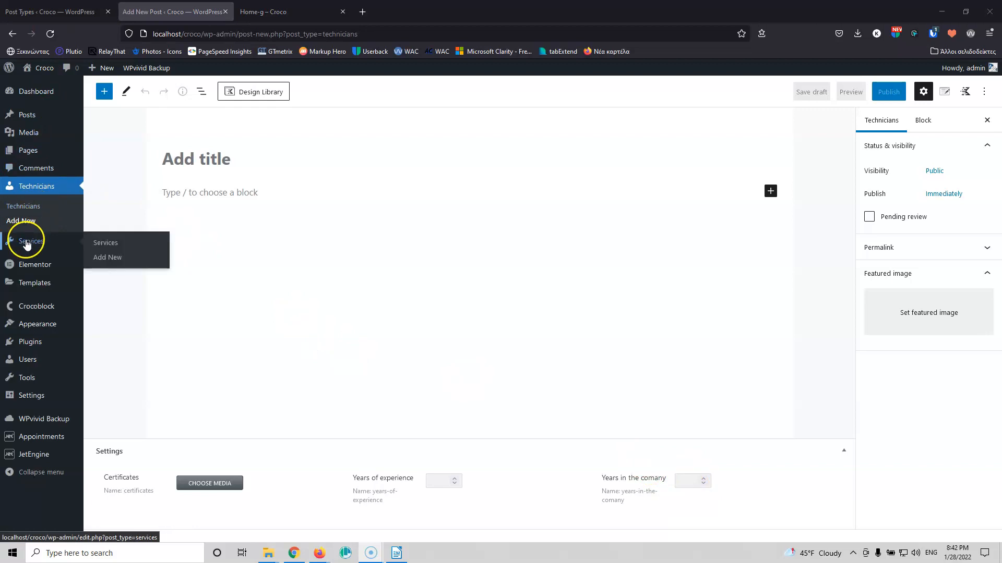
{"action": "left_click", "coordinate": [116, 244]}
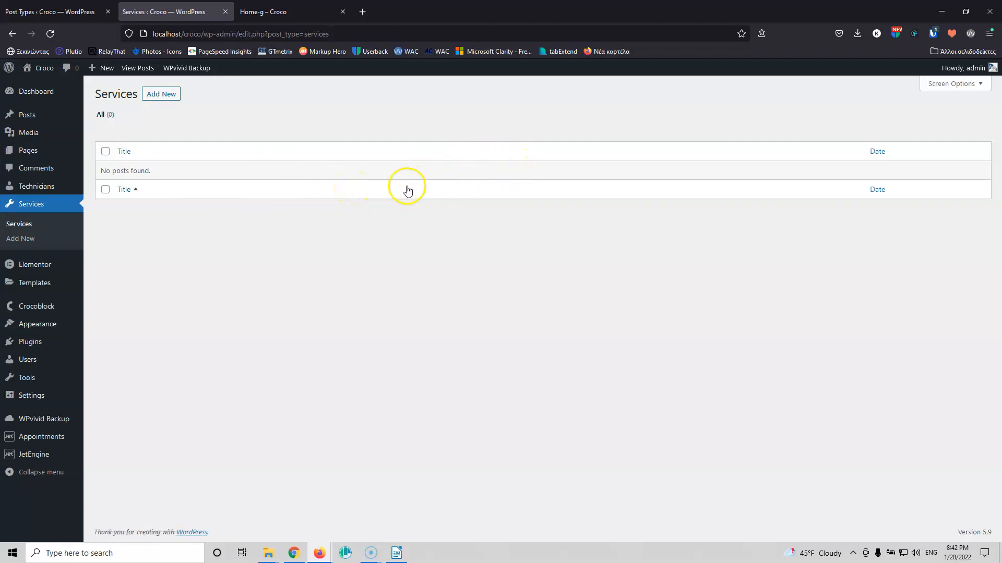
{"action": "mouse_move", "coordinate": [41, 457]}
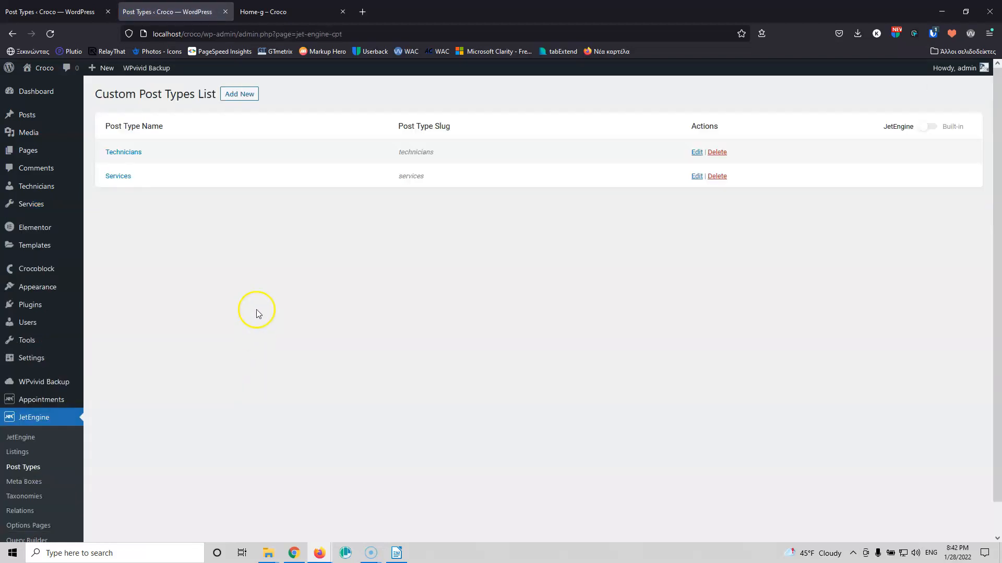
{"action": "left_click", "coordinate": [124, 176]}
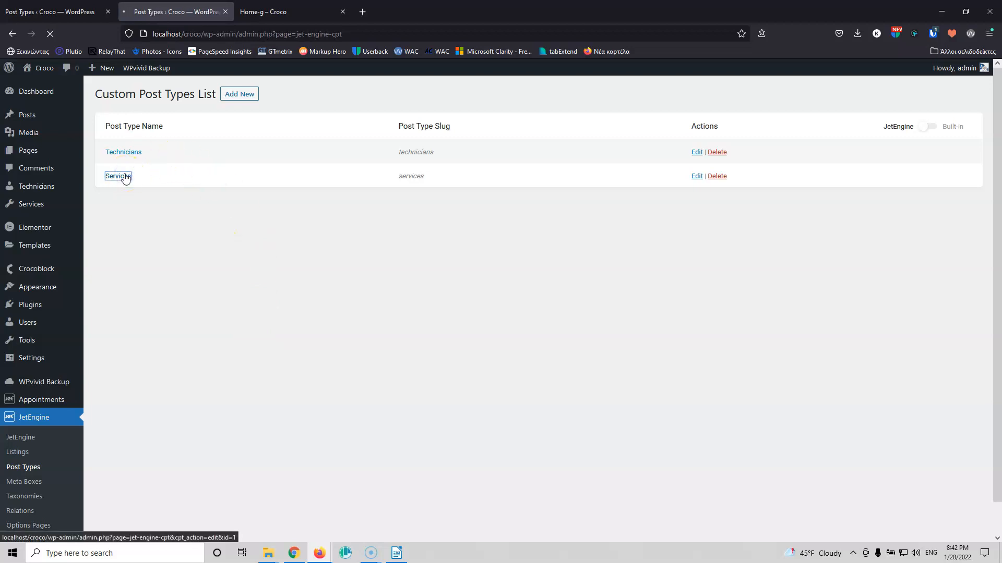
{"action": "scroll", "coordinate": [279, 257], "scroll_direction": "down", "scroll_amount": 1}
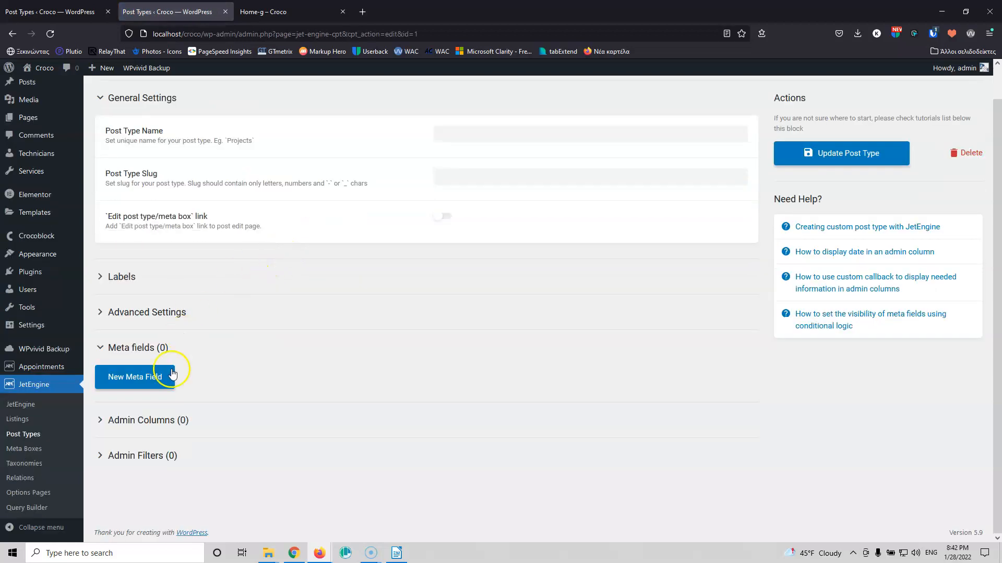
Add an admin column titled "Type og car" to the Services post type, with Meta Value as its type.
{"action": "scroll", "coordinate": [163, 412], "scroll_direction": "down", "scroll_amount": 2}
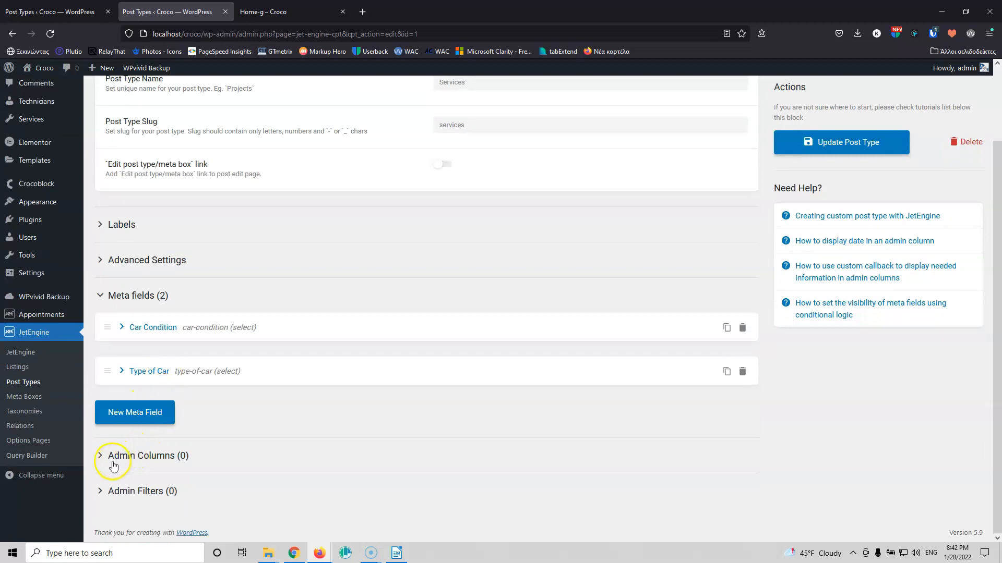
{"action": "left_click", "coordinate": [103, 459]}
{"action": "scroll", "coordinate": [234, 346], "scroll_direction": "down", "scroll_amount": 1}
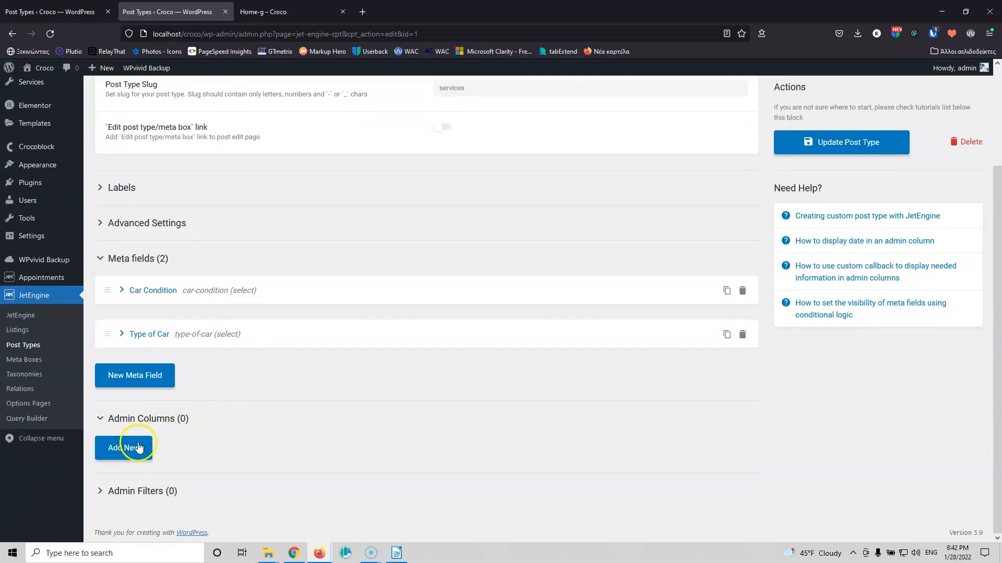
{"action": "left_click", "coordinate": [133, 449]}
{"action": "scroll", "coordinate": [320, 235], "scroll_direction": "down", "scroll_amount": 5}
{"action": "left_click", "coordinate": [466, 272]}
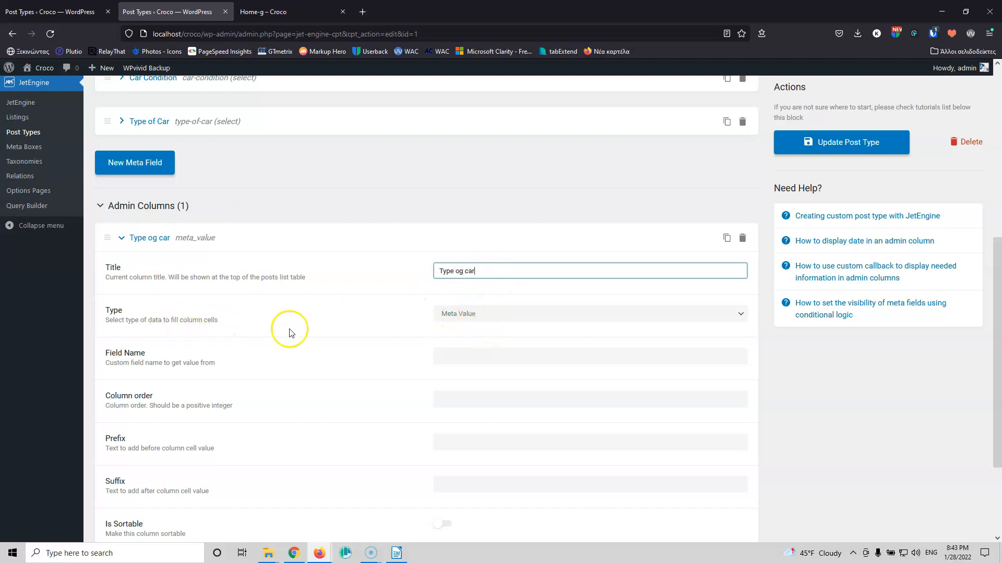
{"action": "left_click", "coordinate": [508, 316]}
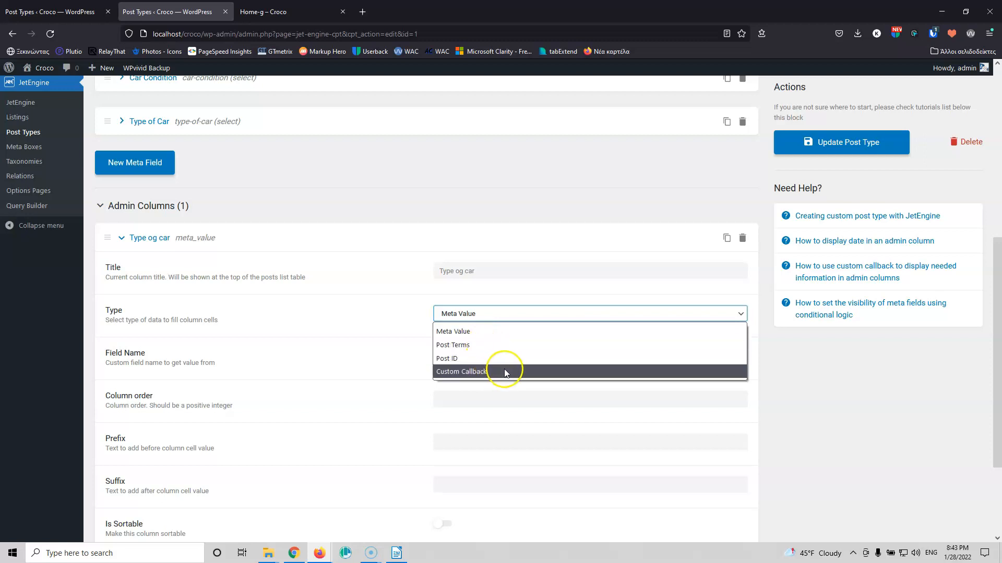
{"action": "left_click", "coordinate": [485, 334]}
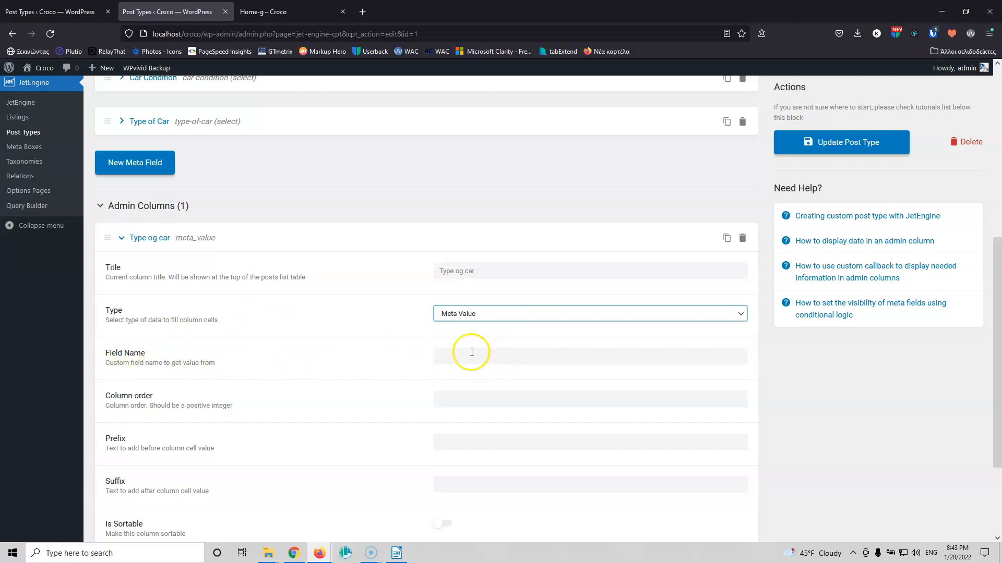
Copy the name of the Type of Car meta field, type-of-car, into the admin column's field name.
{"action": "scroll", "coordinate": [479, 357], "scroll_direction": "up", "scroll_amount": 5}
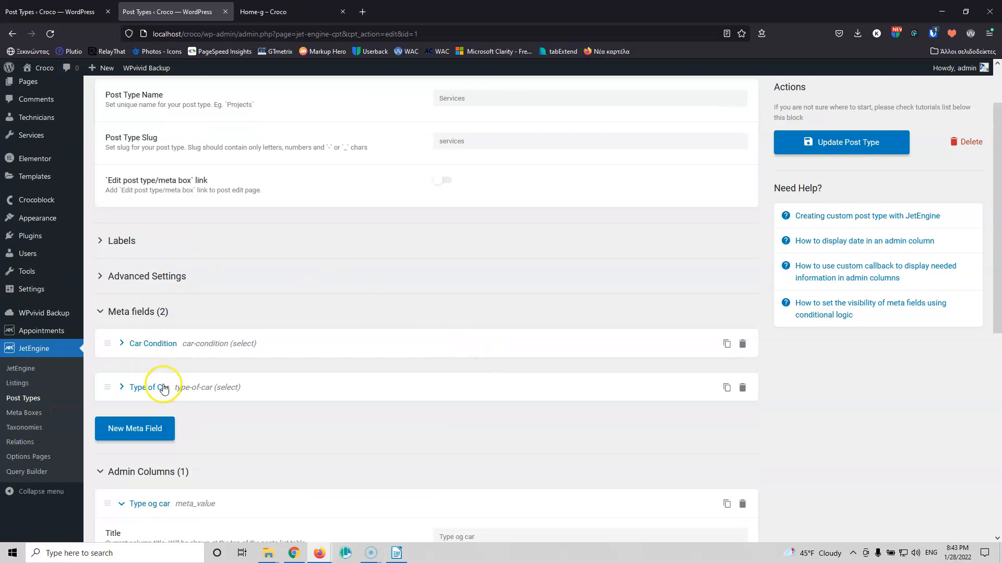
{"action": "left_click", "coordinate": [295, 390]}
{"action": "left_click", "coordinate": [189, 396]}
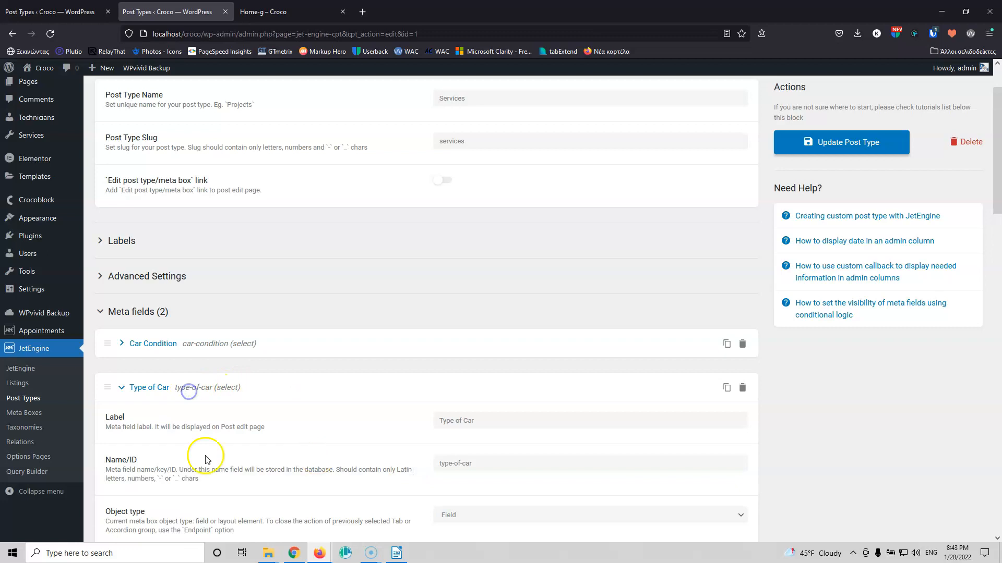
{"action": "left_click", "coordinate": [441, 463]}
{"action": "left_click_drag", "start_coordinate": [441, 463], "coordinate": [414, 461]}
{"action": "key", "text": "ctrl+c"}
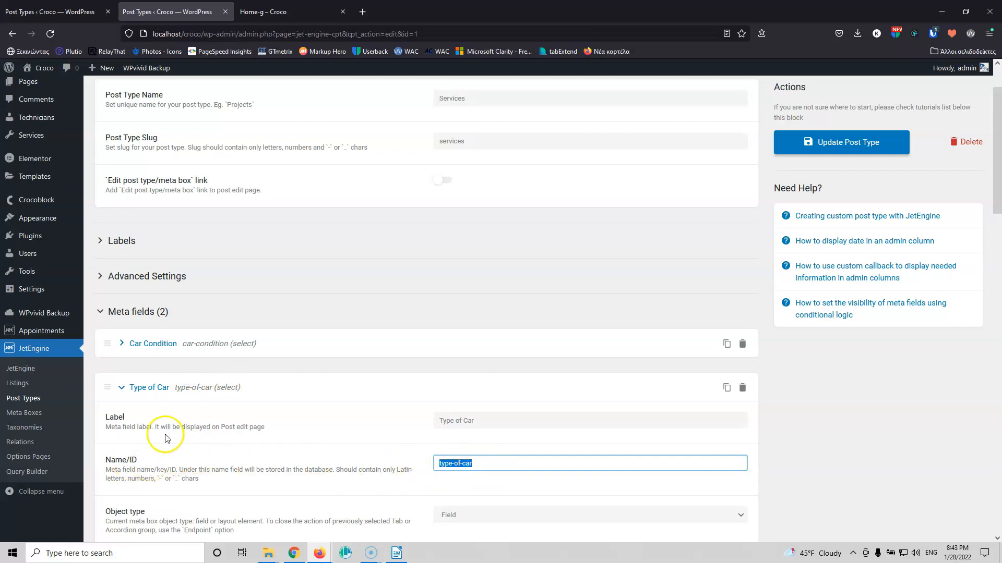
{"action": "left_click", "coordinate": [119, 388]}
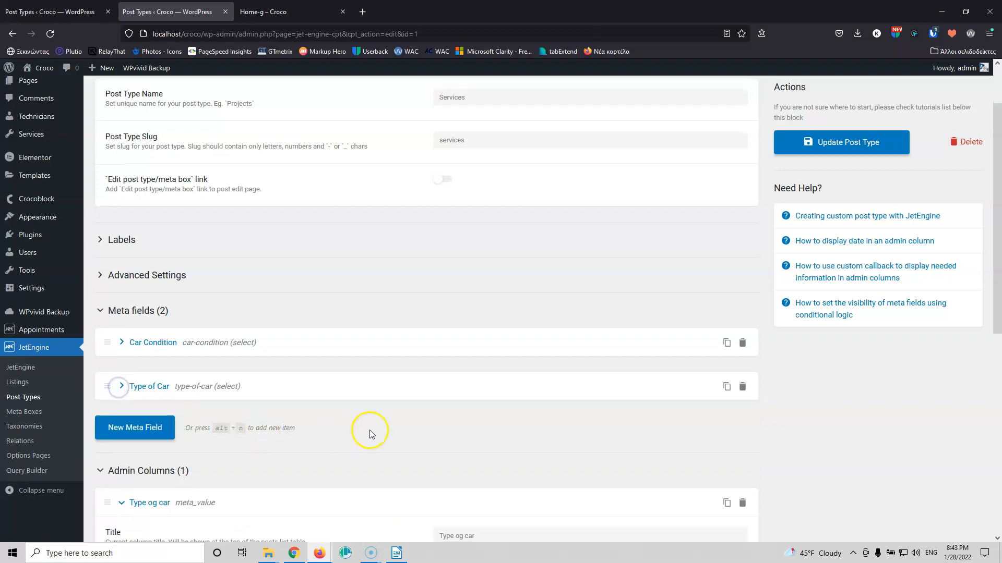
{"action": "scroll", "coordinate": [417, 422], "scroll_direction": "down", "scroll_amount": 4}
{"action": "left_click", "coordinate": [459, 409]}
{"action": "key", "text": "ctrl+v"}
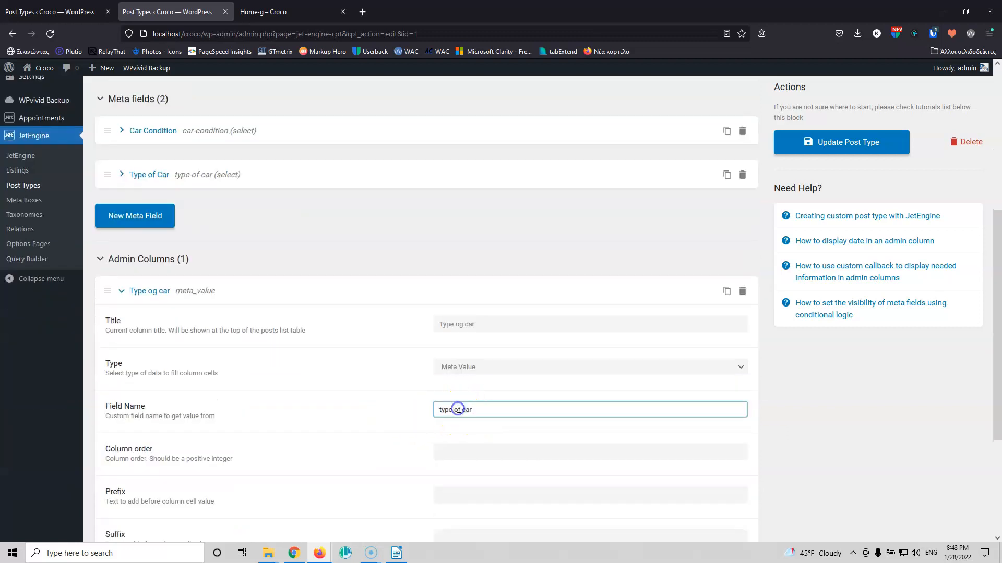
Set the admin column's order to 2, make it sortable, and update the Services post type.
{"action": "scroll", "coordinate": [291, 385], "scroll_direction": "down", "scroll_amount": 3}
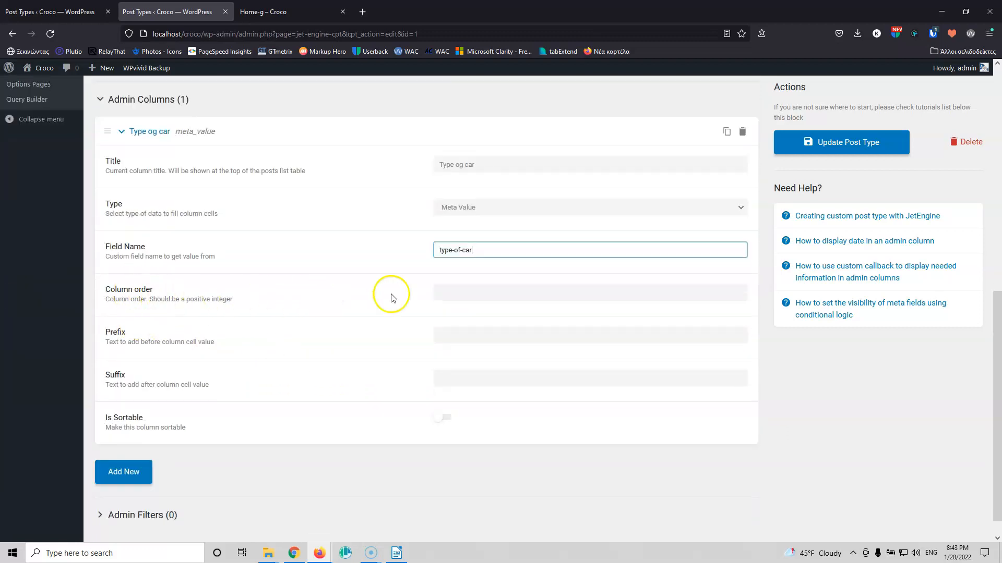
{"action": "left_click", "coordinate": [453, 292]}
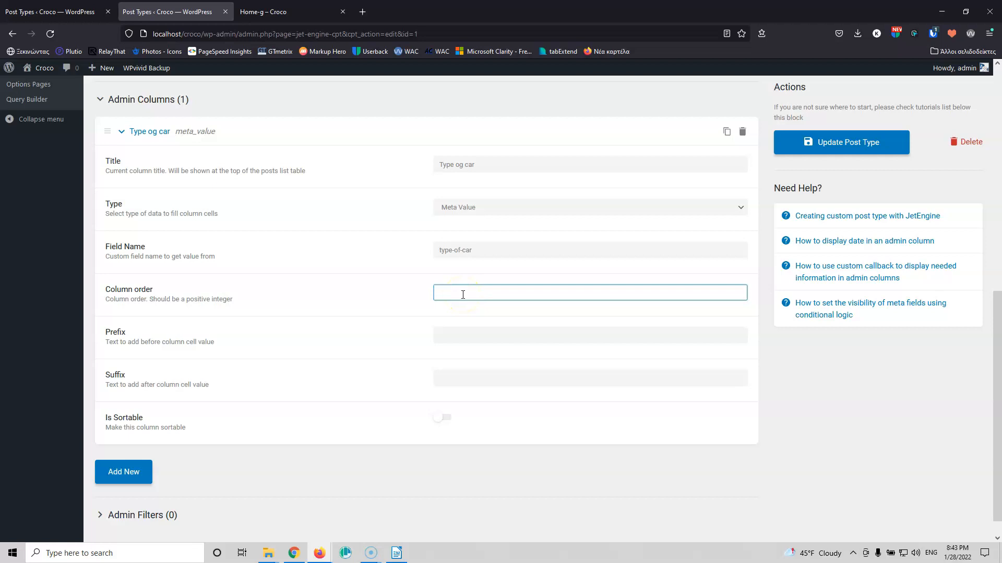
{"action": "left_click", "coordinate": [462, 295]}
{"action": "left_click", "coordinate": [461, 295]}
{"action": "type", "text": "2"}
{"action": "left_click", "coordinate": [444, 418]}
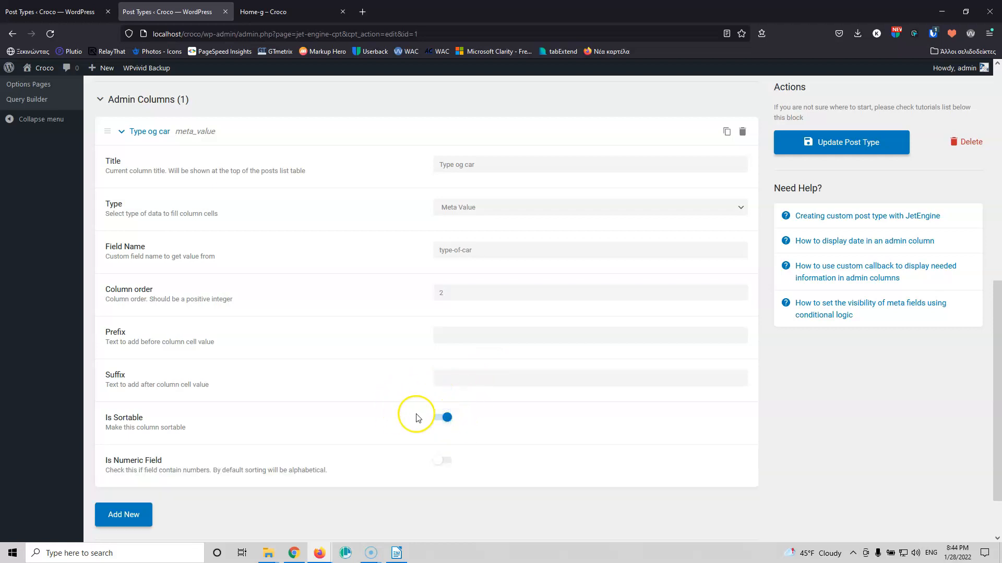
{"action": "scroll", "coordinate": [410, 390], "scroll_direction": "down", "scroll_amount": 2}
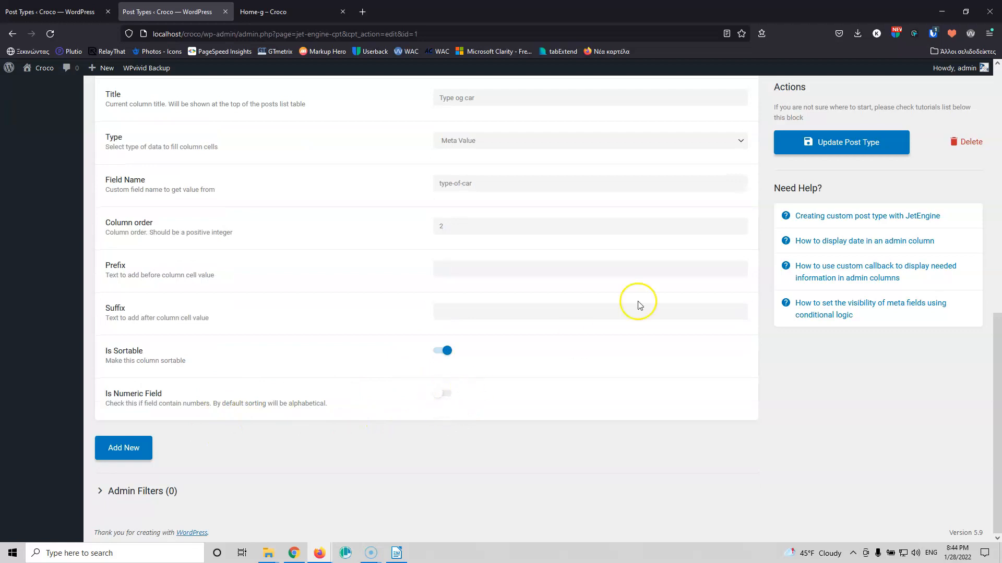
{"action": "left_click", "coordinate": [835, 140]}
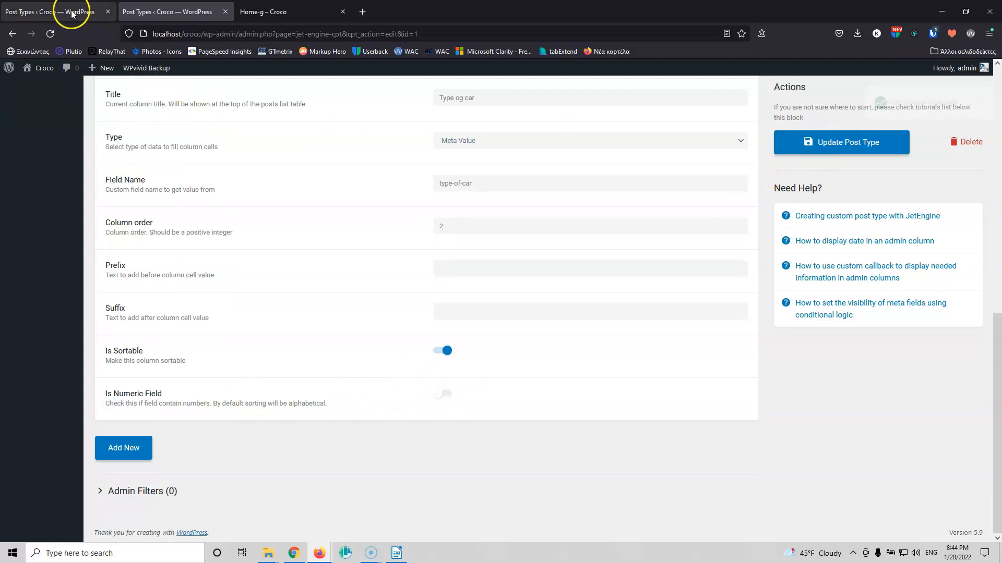
Open the Services posts list in a new browser tab to check the added column.
{"action": "scroll", "coordinate": [112, 246], "scroll_direction": "up", "scroll_amount": 10}
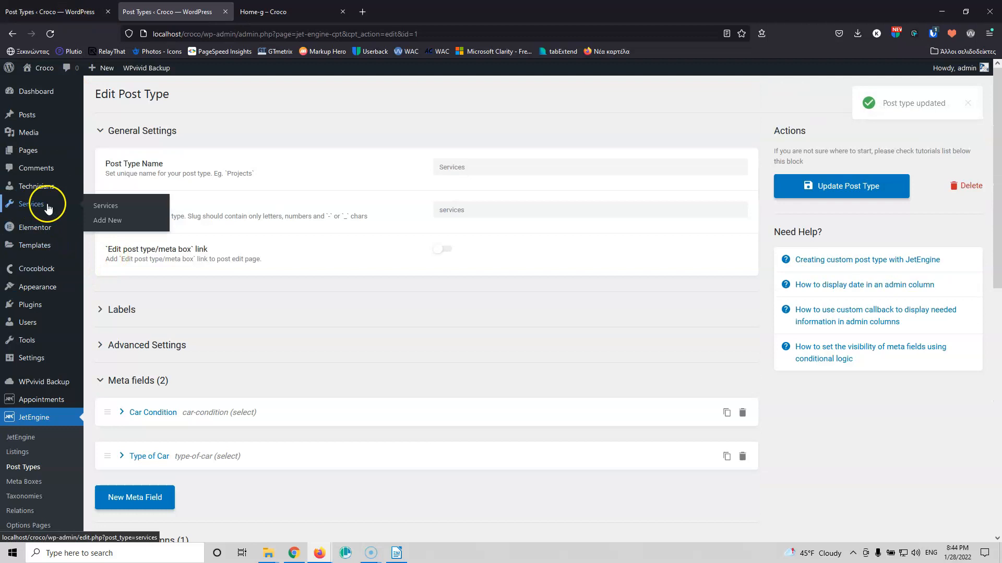
{"action": "middle_click", "coordinate": [104, 206]}
{"action": "left_click", "coordinate": [287, 11]}
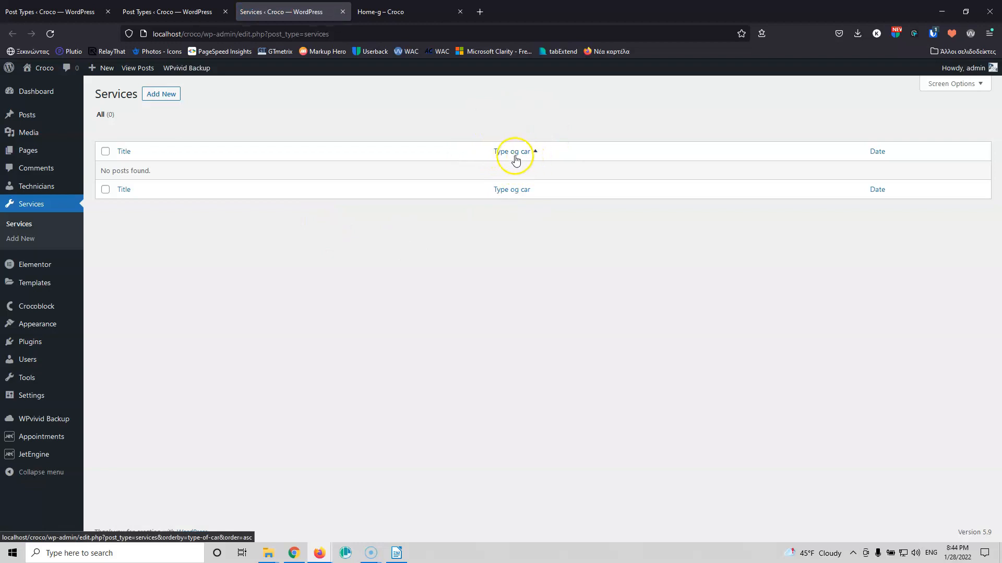
Correct the admin column title to "Type of car", update the post type, and refresh the Services posts list.
{"action": "left_click", "coordinate": [59, 12]}
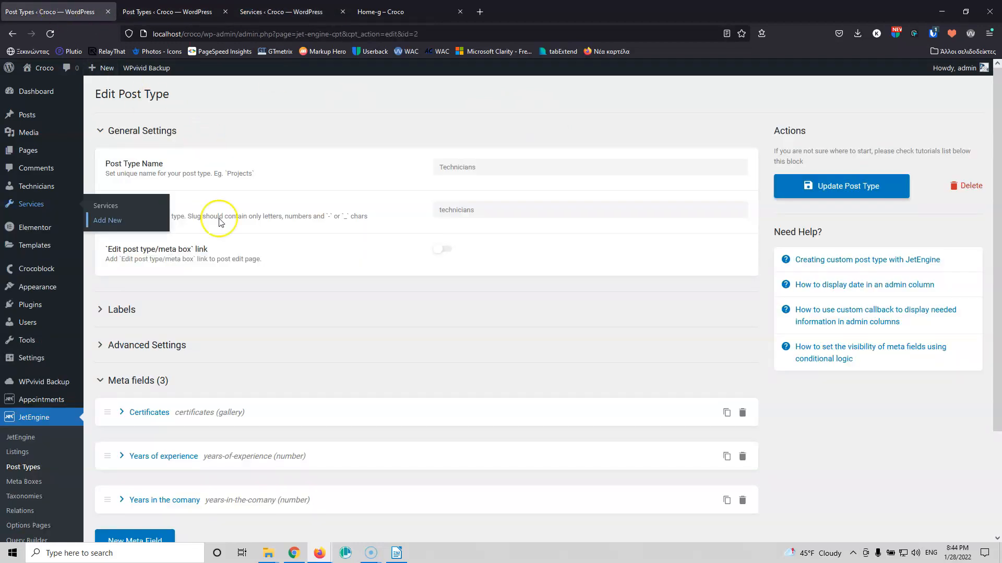
{"action": "scroll", "coordinate": [235, 277], "scroll_direction": "down", "scroll_amount": 3}
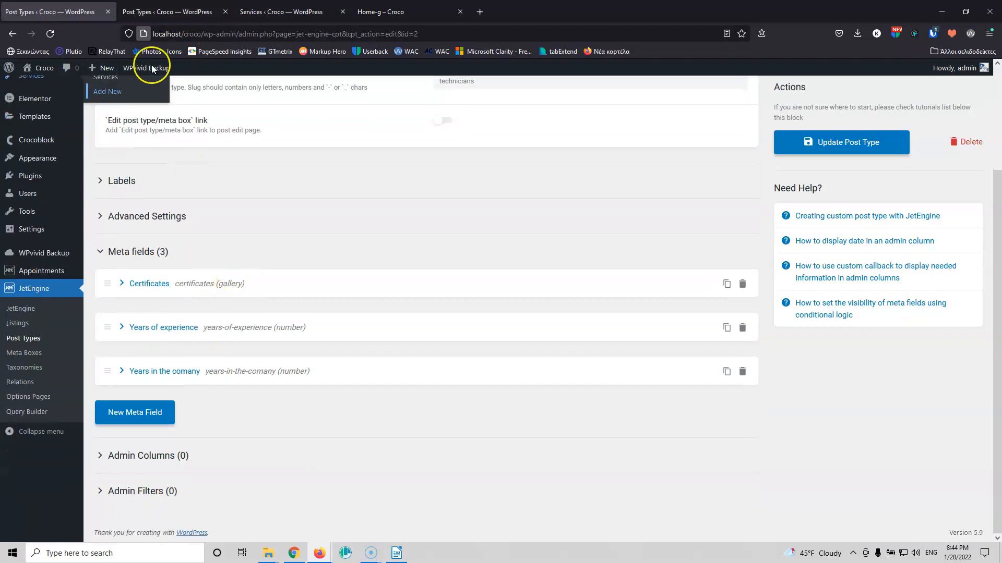
{"action": "left_click", "coordinate": [167, 11]}
{"action": "scroll", "coordinate": [224, 319], "scroll_direction": "down", "scroll_amount": 7}
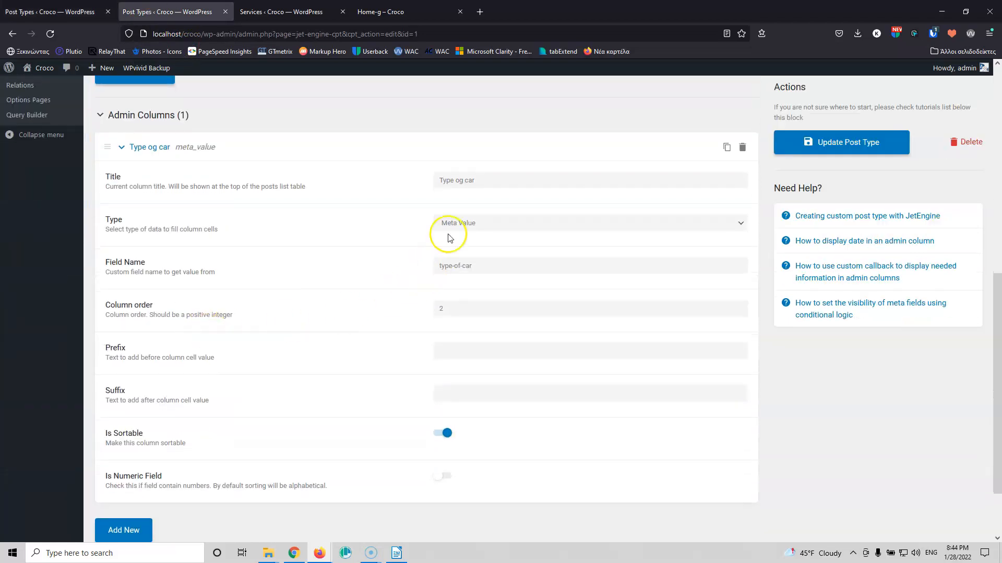
{"action": "left_click", "coordinate": [462, 180]}
{"action": "double_click", "coordinate": [462, 180]}
{"action": "type", "text": "of"}
{"action": "left_click", "coordinate": [823, 141]}
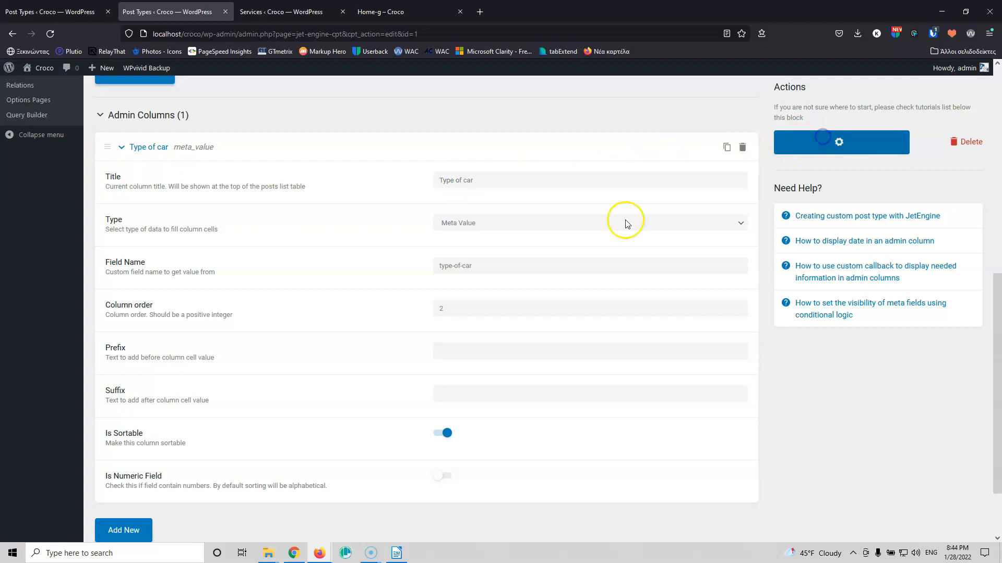
{"action": "left_click", "coordinate": [291, 11]}
{"action": "left_click", "coordinate": [50, 33]}
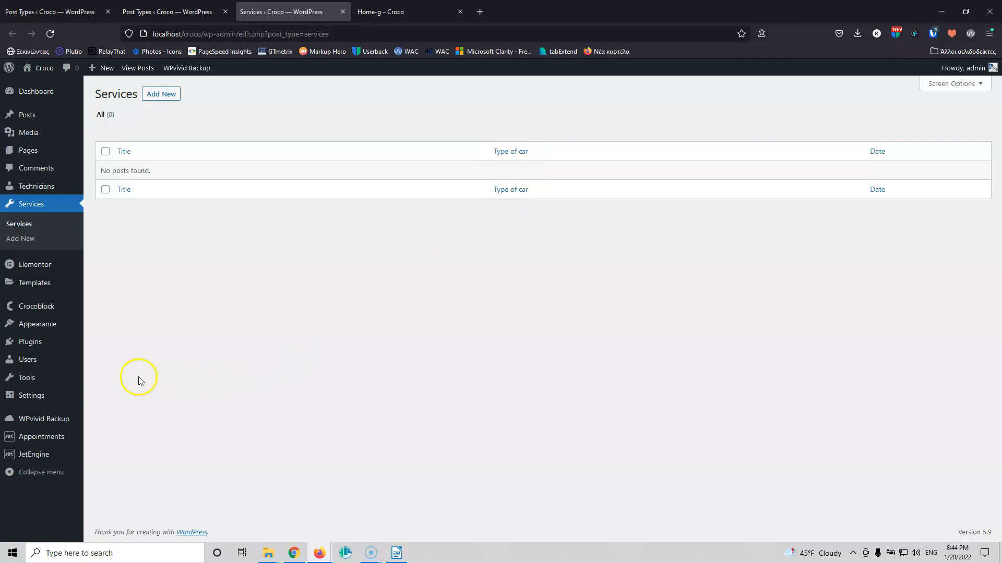
Open the JetAppointment set-up wizard and choose Services as the services post type.
{"action": "mouse_move", "coordinate": [49, 441]}
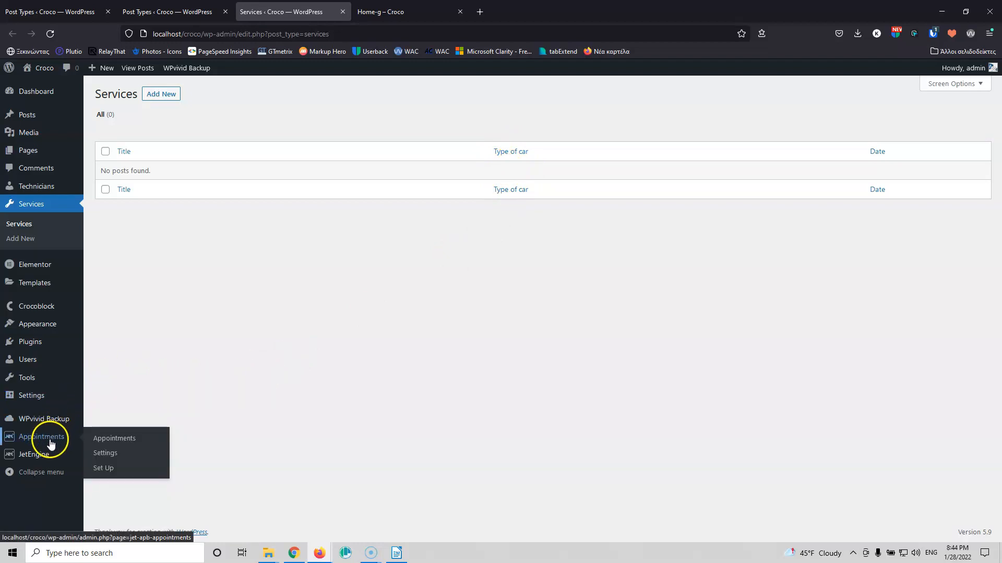
{"action": "left_click", "coordinate": [107, 471]}
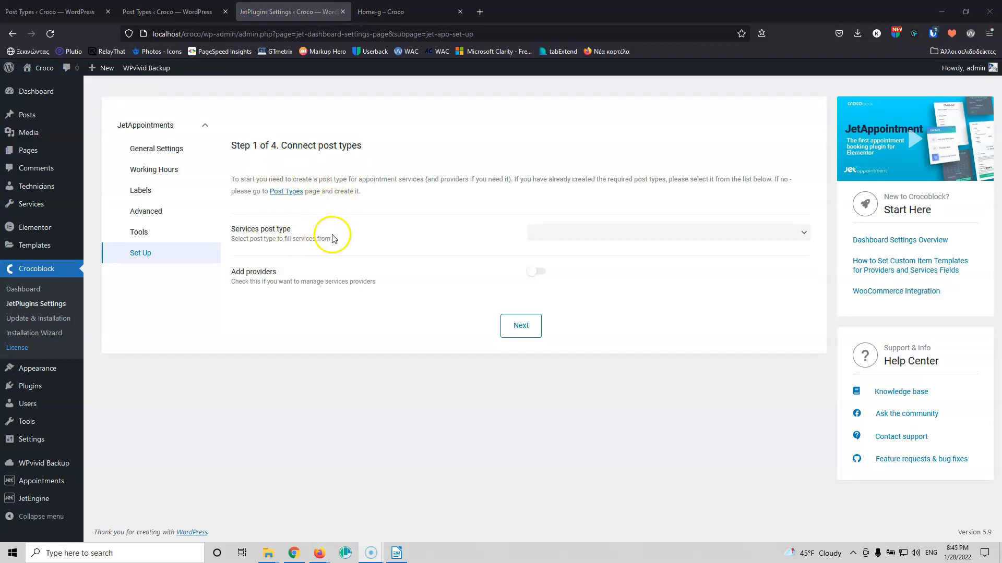
{"action": "left_click", "coordinate": [590, 242]}
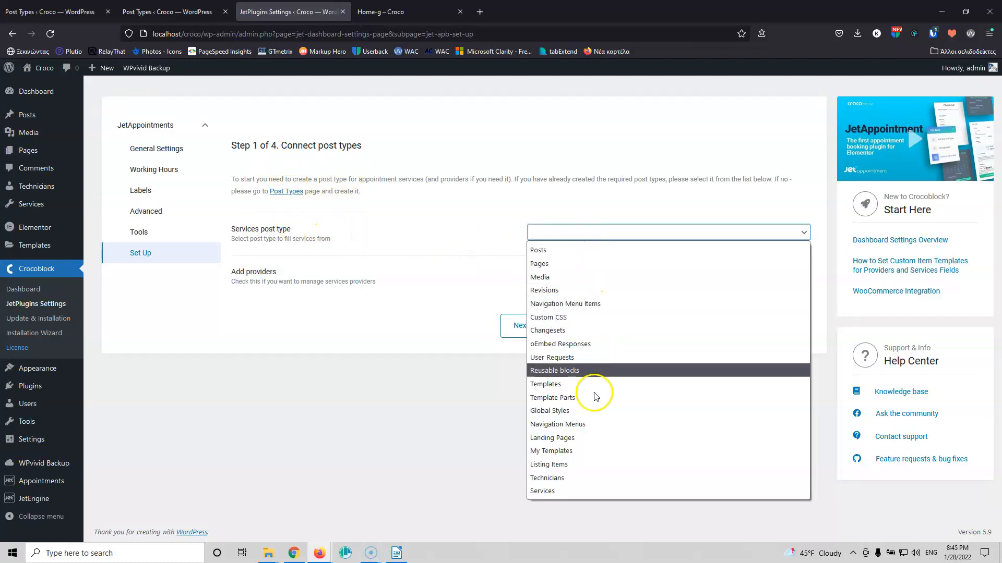
{"action": "left_click", "coordinate": [562, 489]}
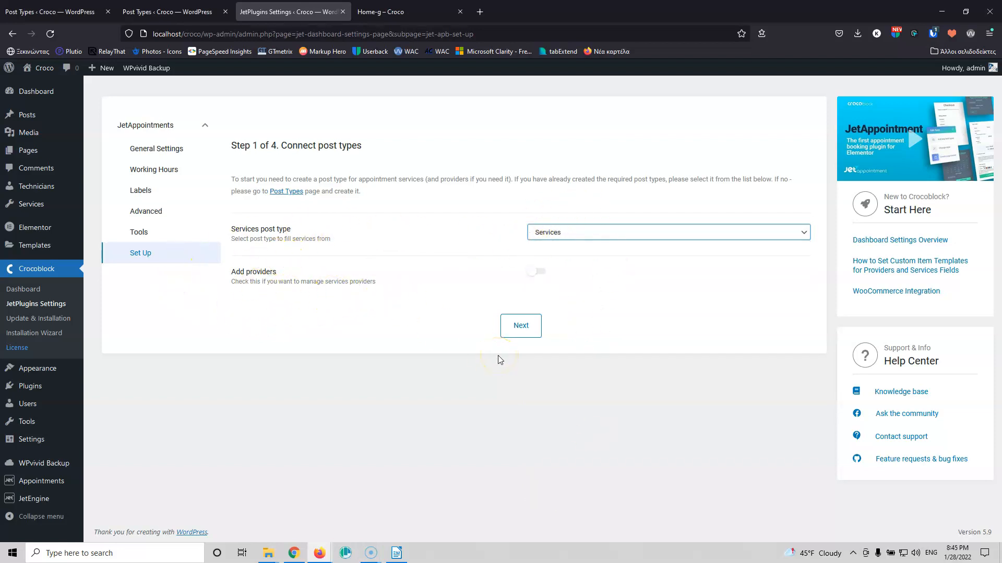
Enable providers with Technicians as the provider post type, and continue to the DB tables setup.
{"action": "left_click", "coordinate": [539, 273]}
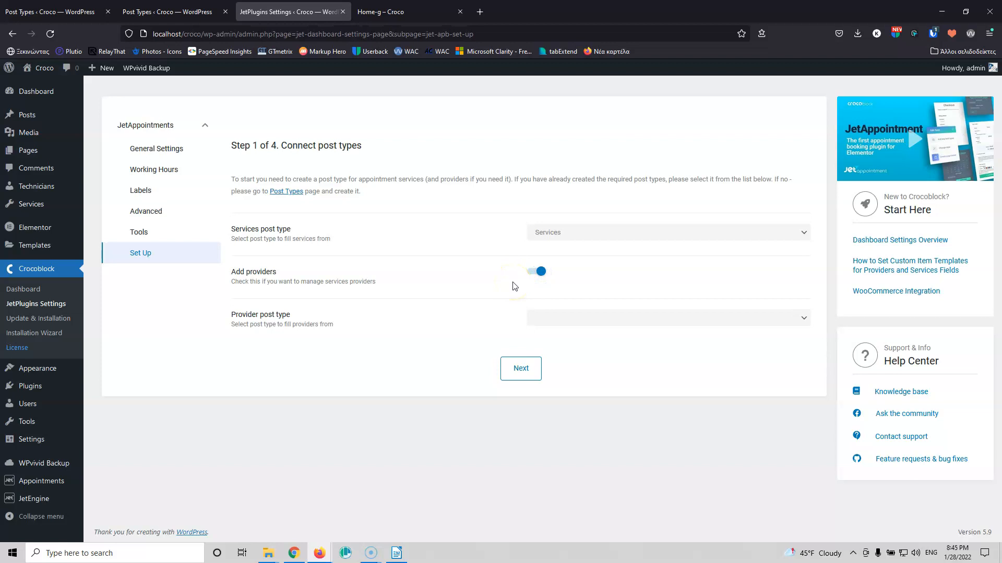
{"action": "left_click", "coordinate": [578, 317]}
{"action": "left_click", "coordinate": [577, 306]}
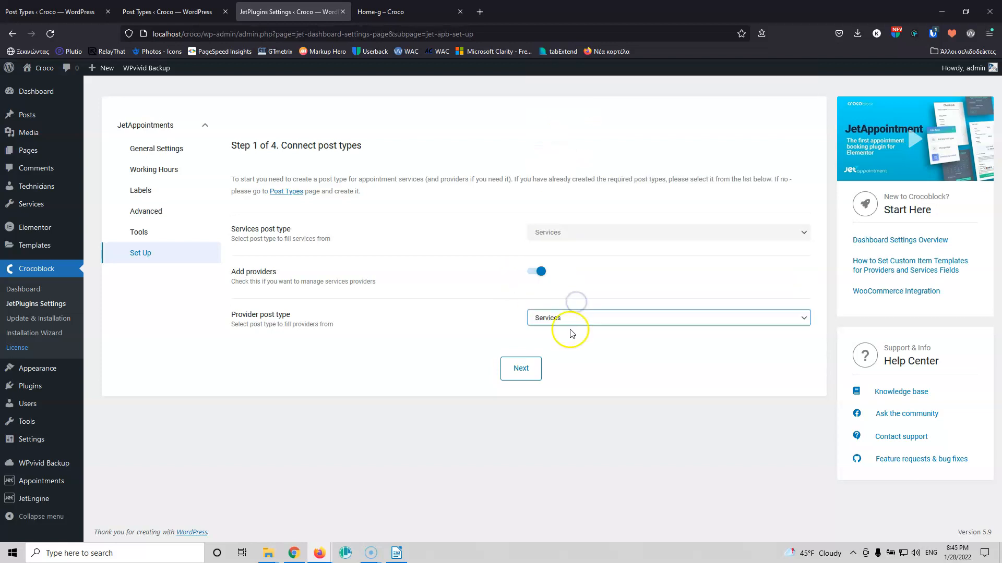
{"action": "left_click", "coordinate": [573, 319]}
{"action": "left_click", "coordinate": [554, 287]}
{"action": "left_click", "coordinate": [458, 327]}
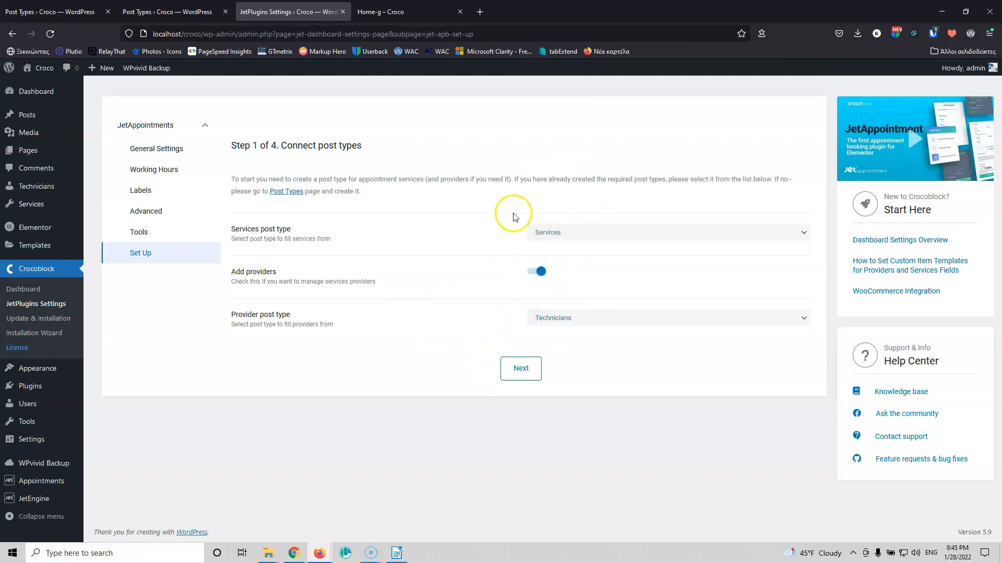
{"action": "left_click", "coordinate": [522, 370]}
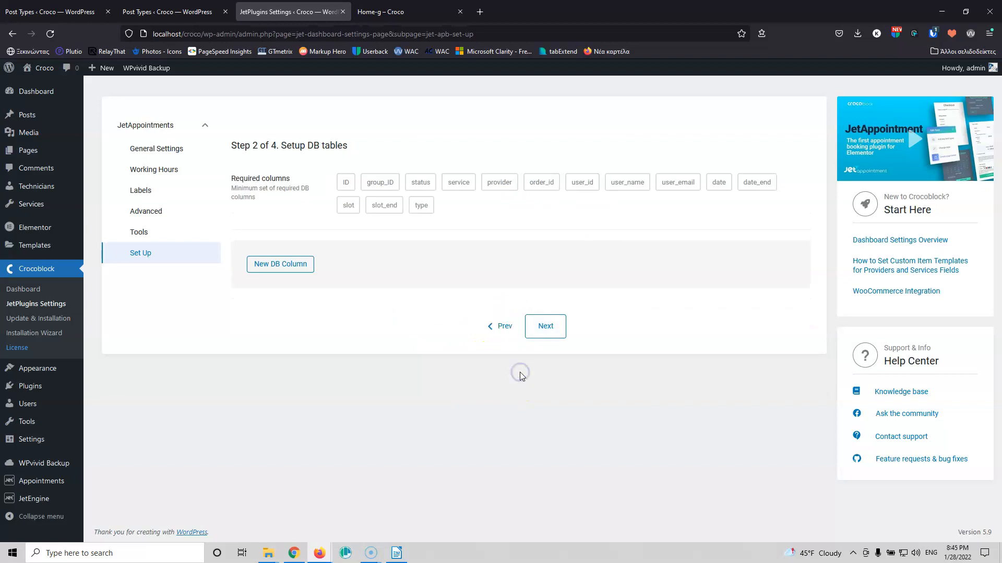
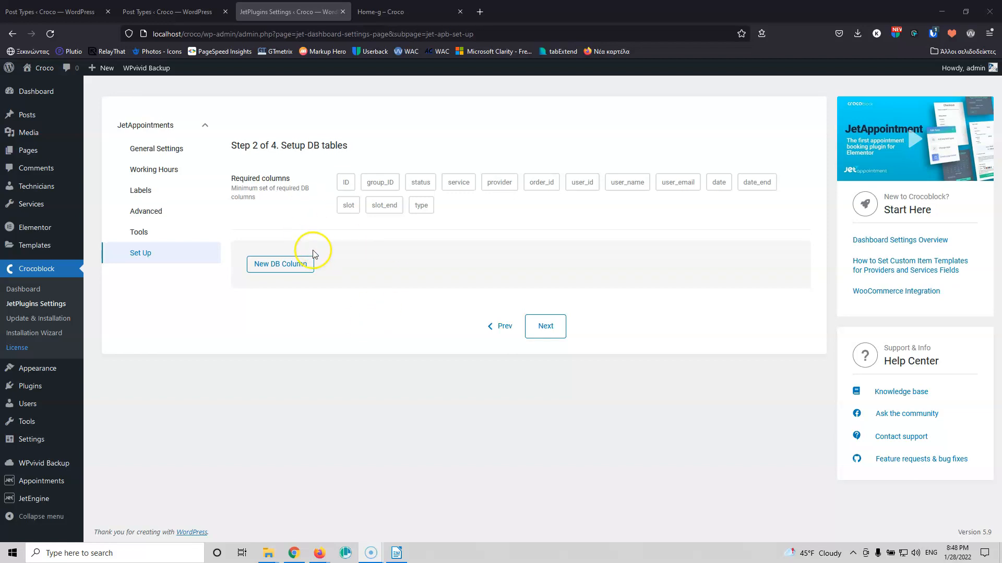
Add a new DB column named phone_number to the appointments table.
{"action": "left_click", "coordinate": [283, 268]}
{"action": "left_click", "coordinate": [559, 307]}
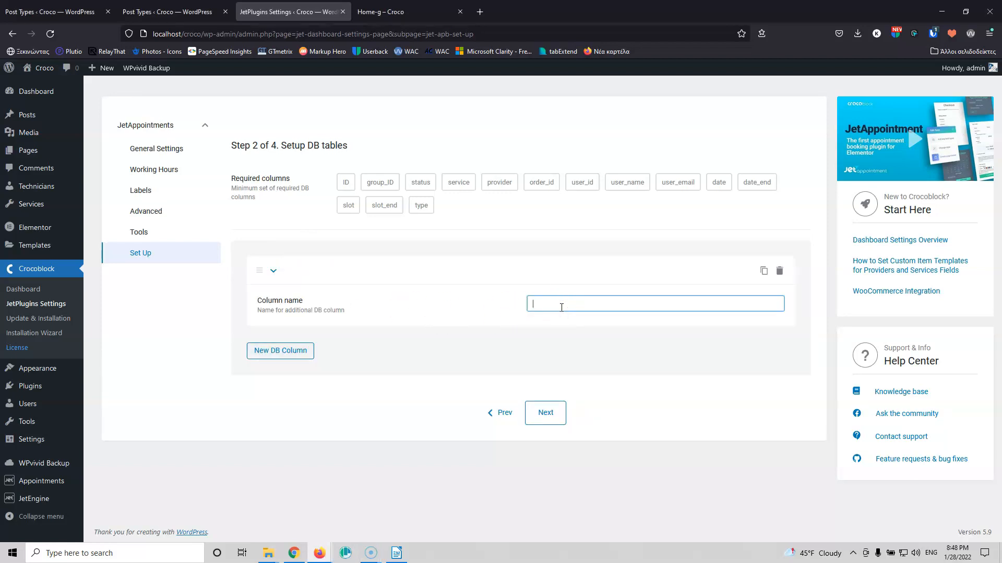
{"action": "type", "text": "Phone number"}
{"action": "left_click_drag", "start_coordinate": [538, 303], "coordinate": [528, 303]}
{"action": "type", "text": "p"}
{"action": "left_click", "coordinate": [552, 304]}
{"action": "key", "text": "BackSpace"}
{"action": "type", "text": "_"}
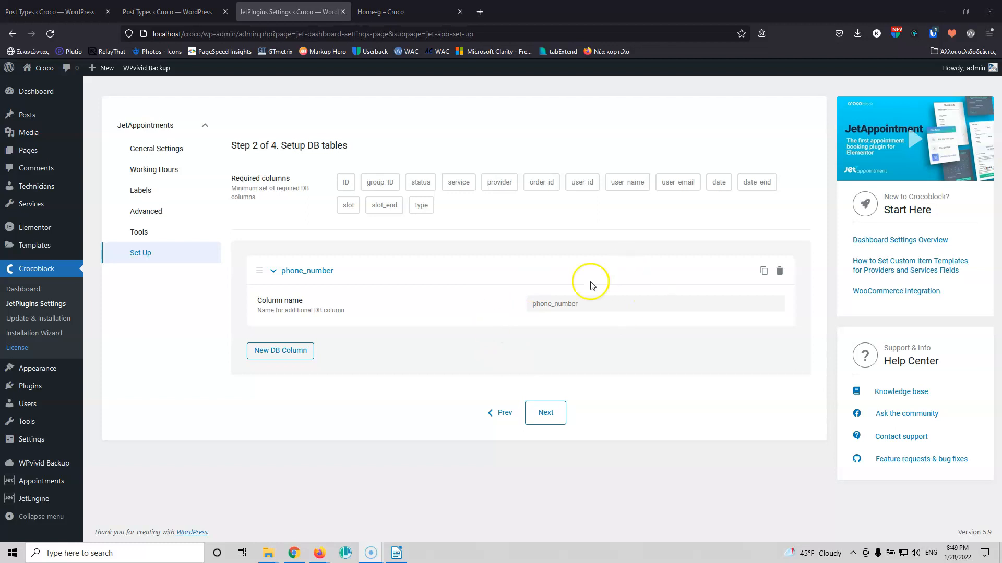
Add a second additional DB column named car_maker.
{"action": "left_click", "coordinate": [271, 352]}
{"action": "left_click", "coordinate": [544, 388]}
{"action": "type", "text": "car_maker"}
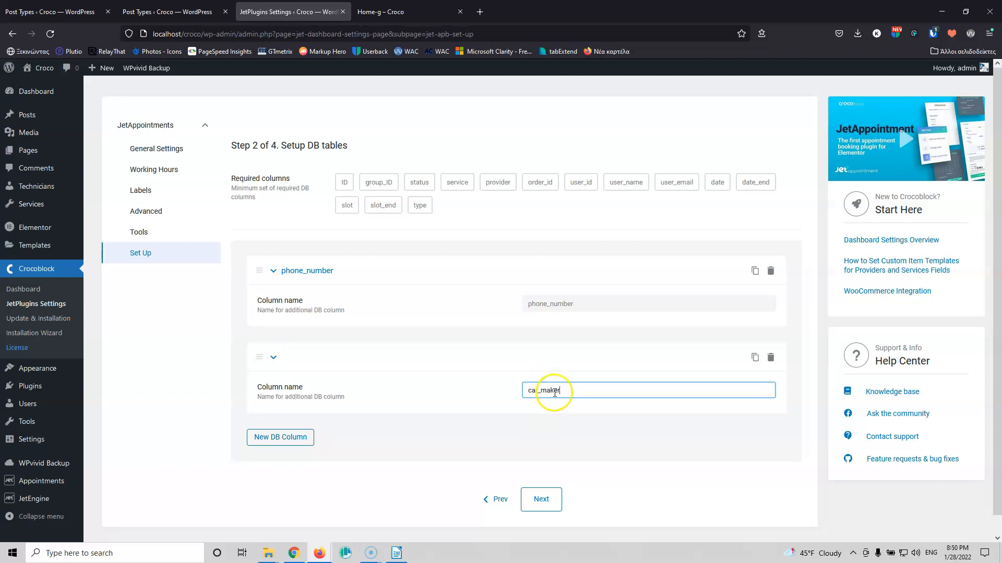
Add a third additional DB column named car_model.
{"action": "left_click", "coordinate": [297, 440]}
{"action": "left_click", "coordinate": [532, 476]}
{"action": "type", "text": "car"}
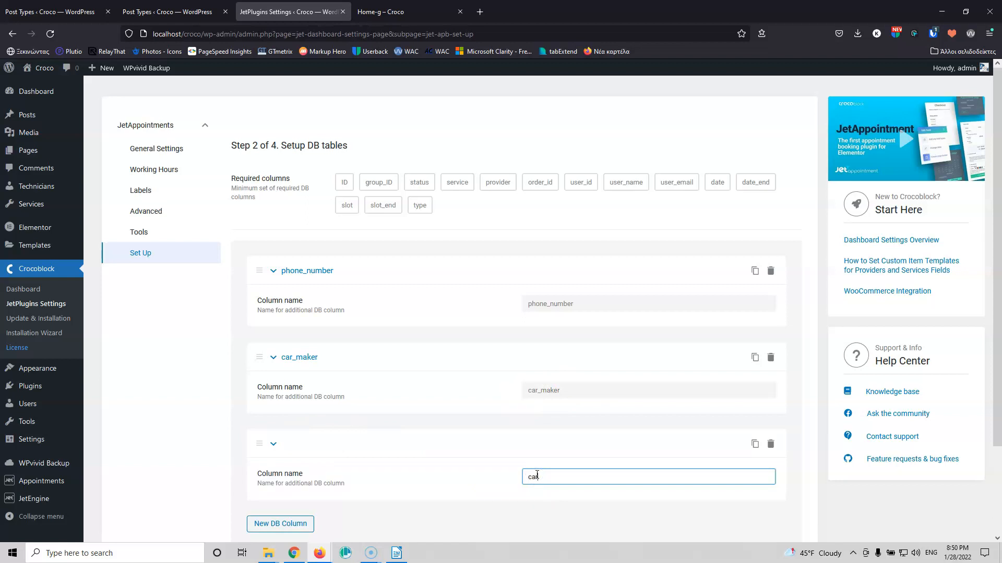
{"action": "type", "text": "_model"}
Add a fourth additional DB column named car_year and continue to the working hours and days off setup.
{"action": "scroll", "coordinate": [374, 443], "scroll_direction": "down", "scroll_amount": 2}
{"action": "left_click", "coordinate": [290, 417]}
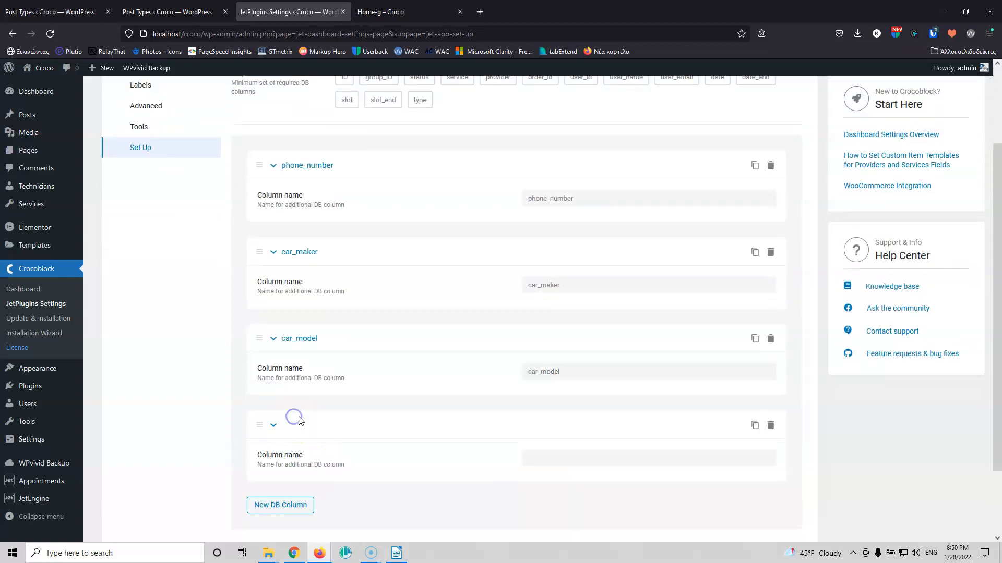
{"action": "left_click", "coordinate": [584, 459]}
{"action": "type", "text": "ca"}
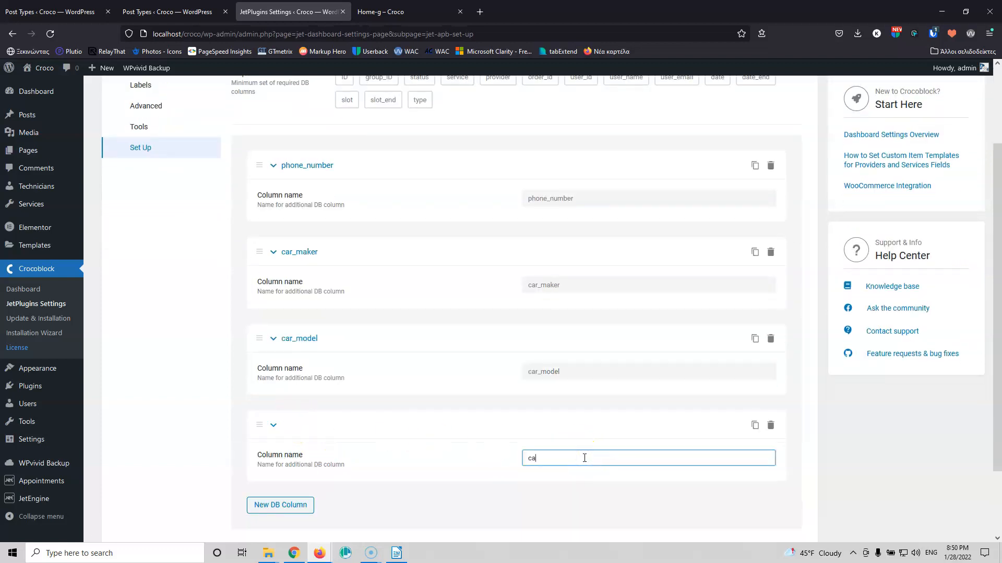
{"action": "type", "text": "r_year"}
{"action": "scroll", "coordinate": [460, 320], "scroll_direction": "down", "scroll_amount": 3}
{"action": "left_click", "coordinate": [542, 487]}
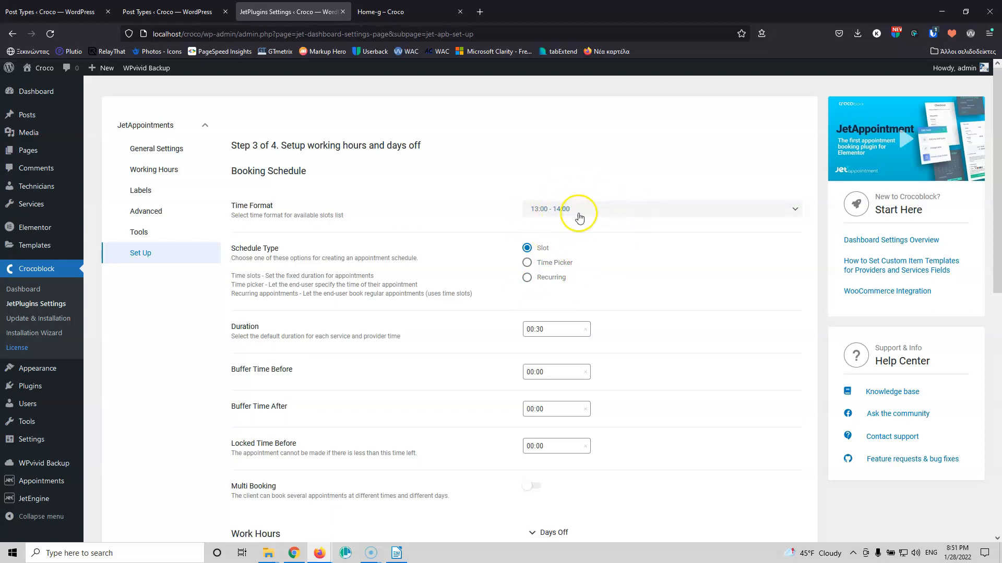
Preview the time format choices and the Time Picker and Recurring schedule types, returning to the Slot type.
{"action": "left_click", "coordinate": [596, 212]}
{"action": "left_click", "coordinate": [576, 240]}
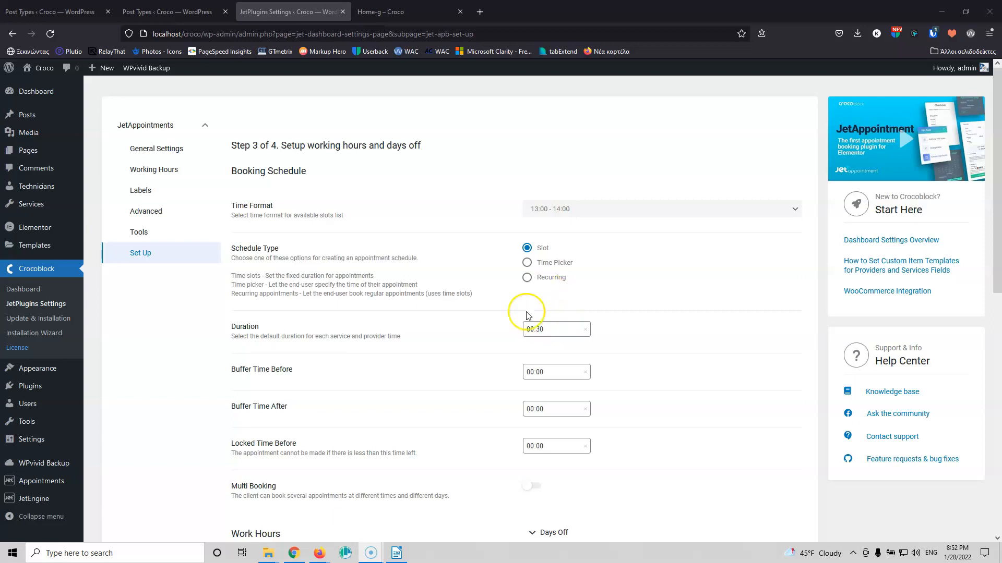
{"action": "left_click", "coordinate": [527, 263]}
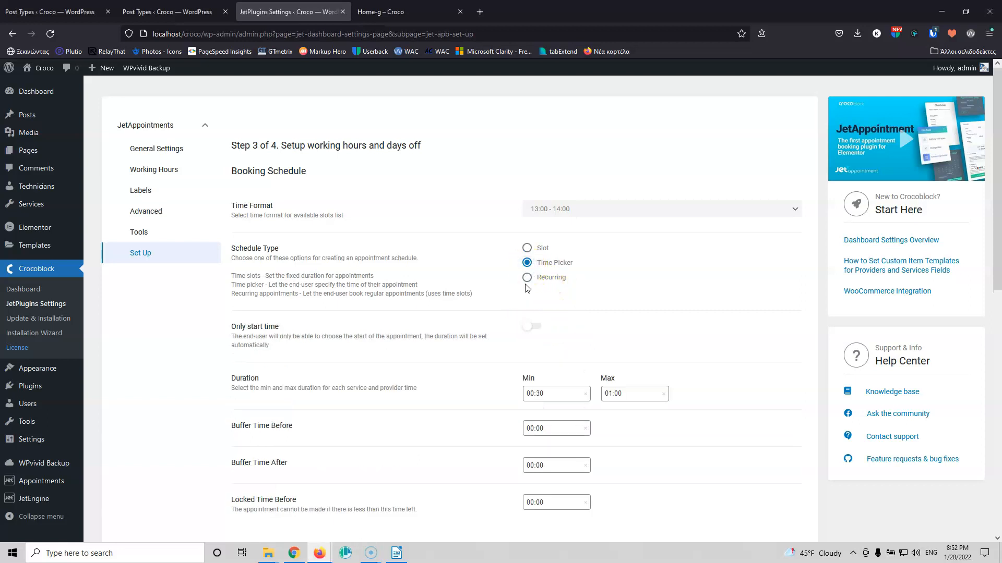
{"action": "left_click", "coordinate": [527, 277]}
{"action": "left_click", "coordinate": [526, 249]}
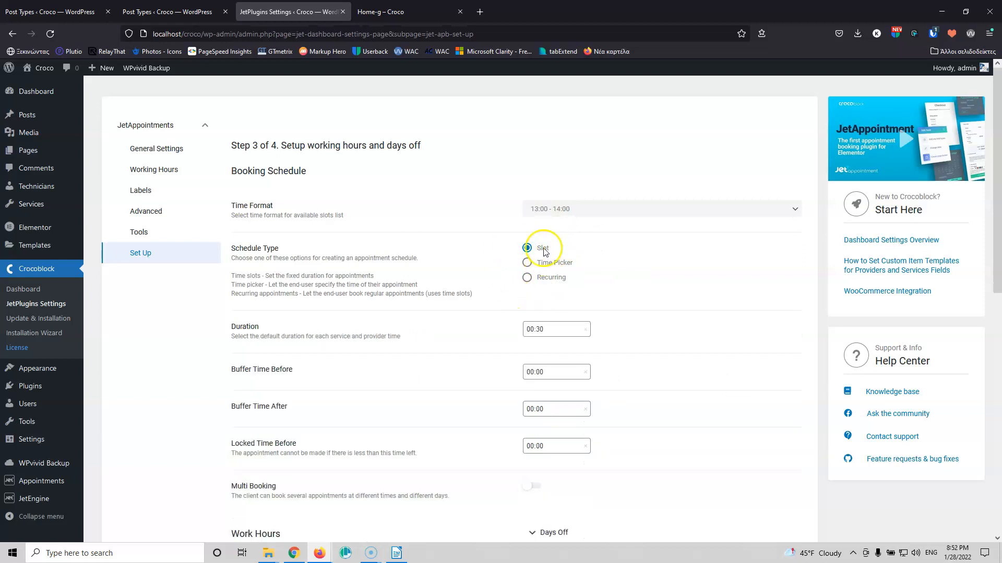
Set the default appointment duration to 00:45.
{"action": "left_click", "coordinate": [551, 330]}
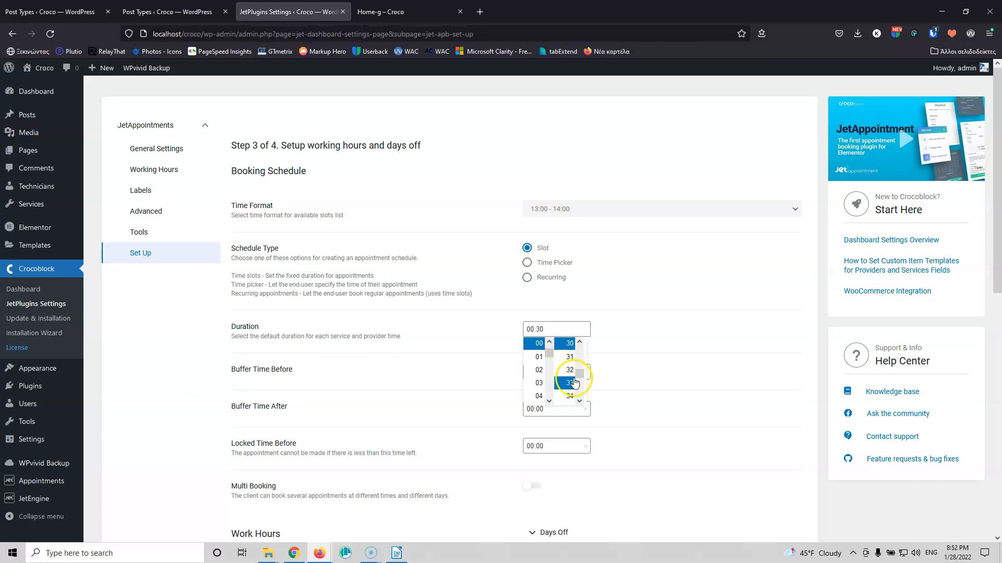
{"action": "left_click", "coordinate": [579, 400]}
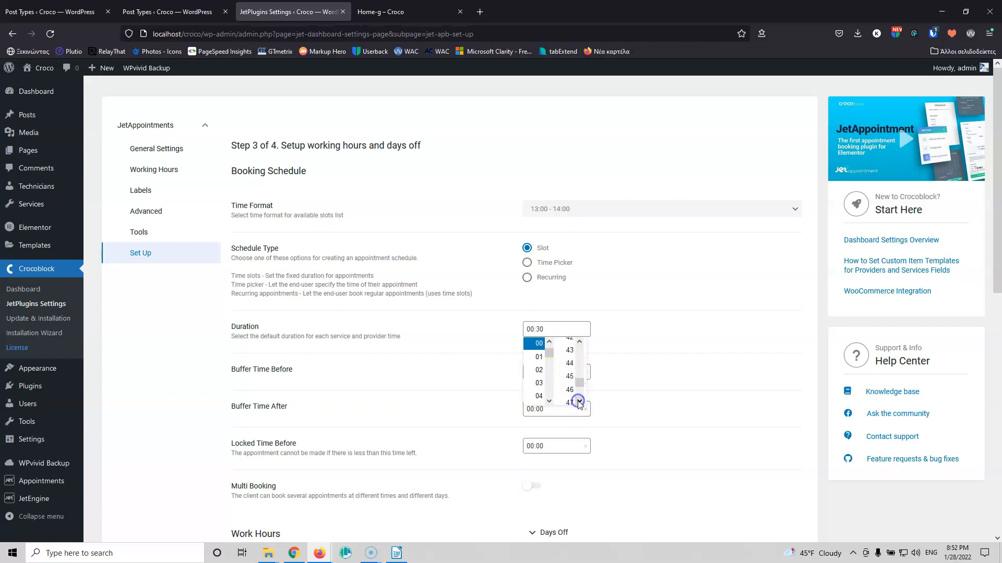
{"action": "left_click", "coordinate": [570, 376]}
{"action": "left_click", "coordinate": [483, 334]}
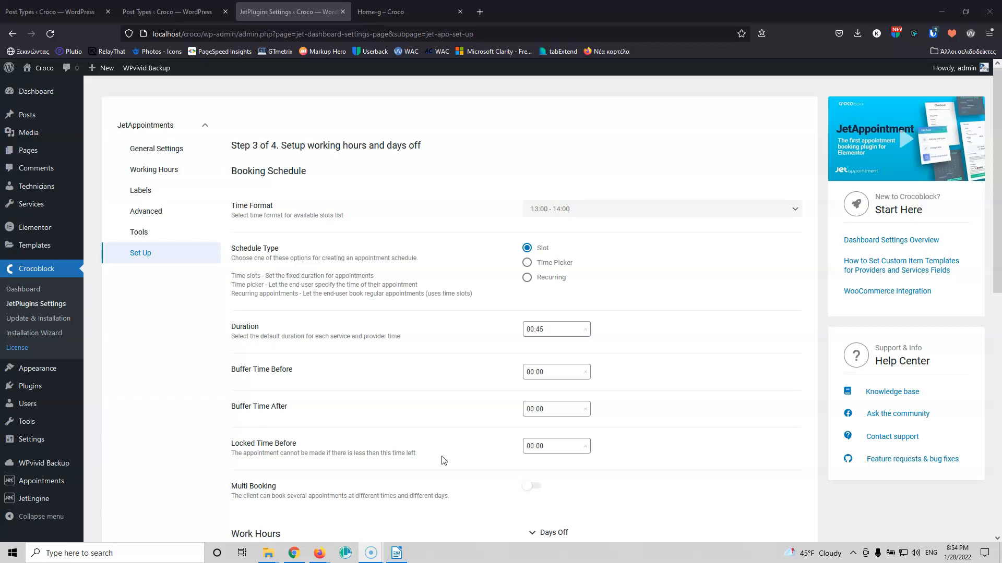
Set Locked Time Before to 12:00 for appointments.
{"action": "left_click", "coordinate": [542, 448]}
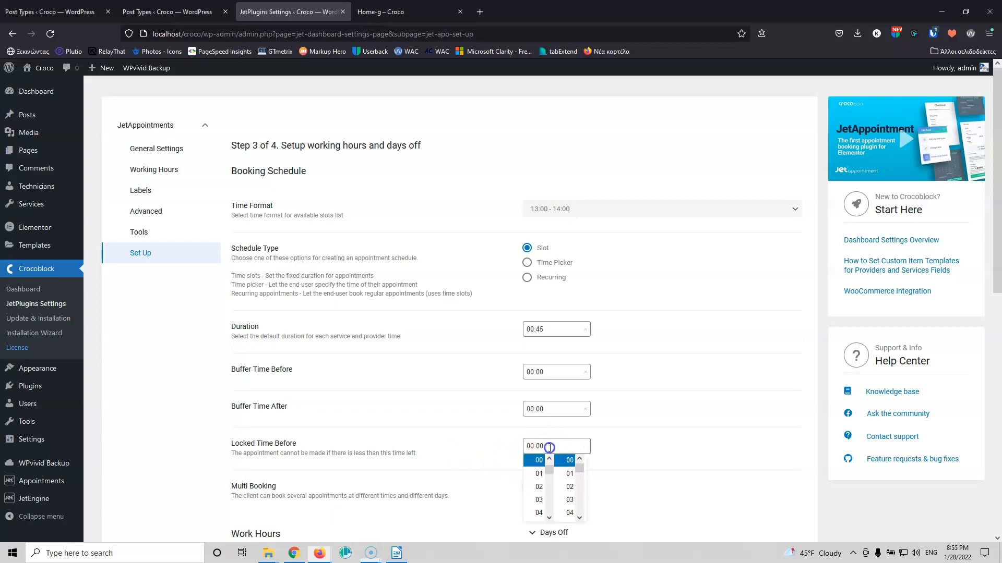
{"action": "left_click", "coordinate": [549, 518]}
{"action": "left_click", "coordinate": [548, 518]}
{"action": "left_click", "coordinate": [549, 518]}
{"action": "left_click", "coordinate": [538, 478]}
Try multi booking with a maximum slot count of 5, and switch multi booking back off.
{"action": "scroll", "coordinate": [438, 396], "scroll_direction": "down", "scroll_amount": 5}
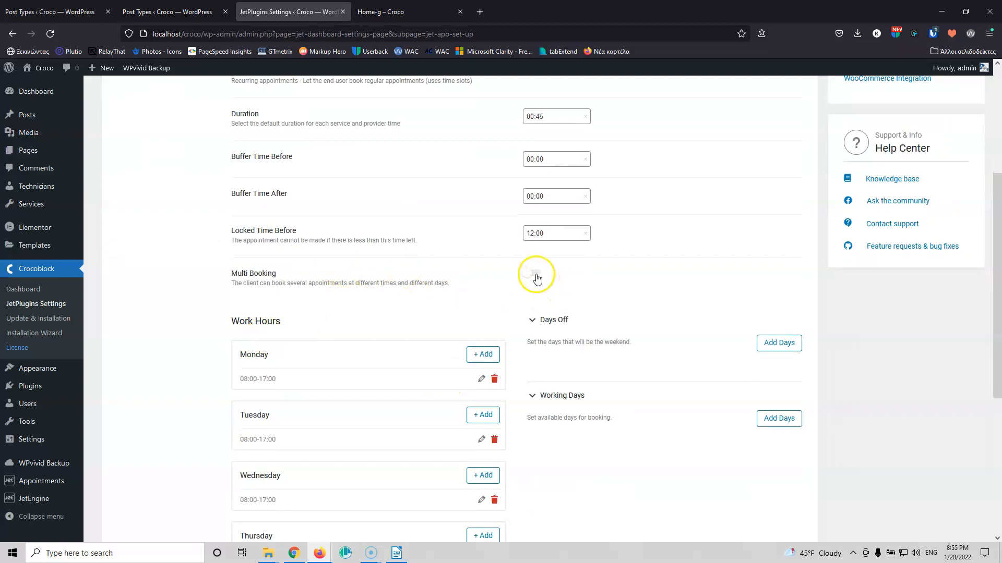
{"action": "left_click", "coordinate": [535, 274]}
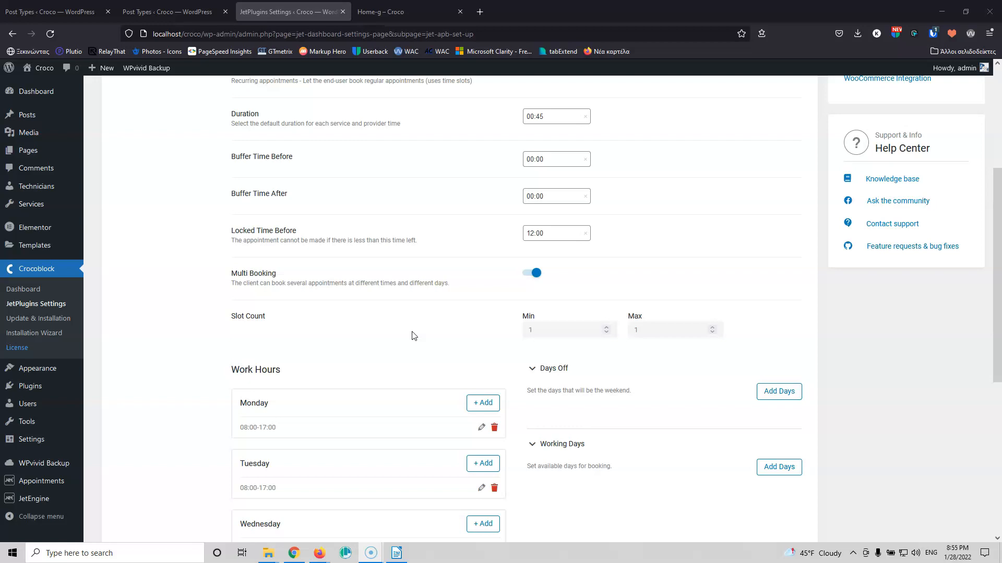
{"action": "left_click_drag", "start_coordinate": [655, 330], "coordinate": [626, 332]}
{"action": "type", "text": "5"}
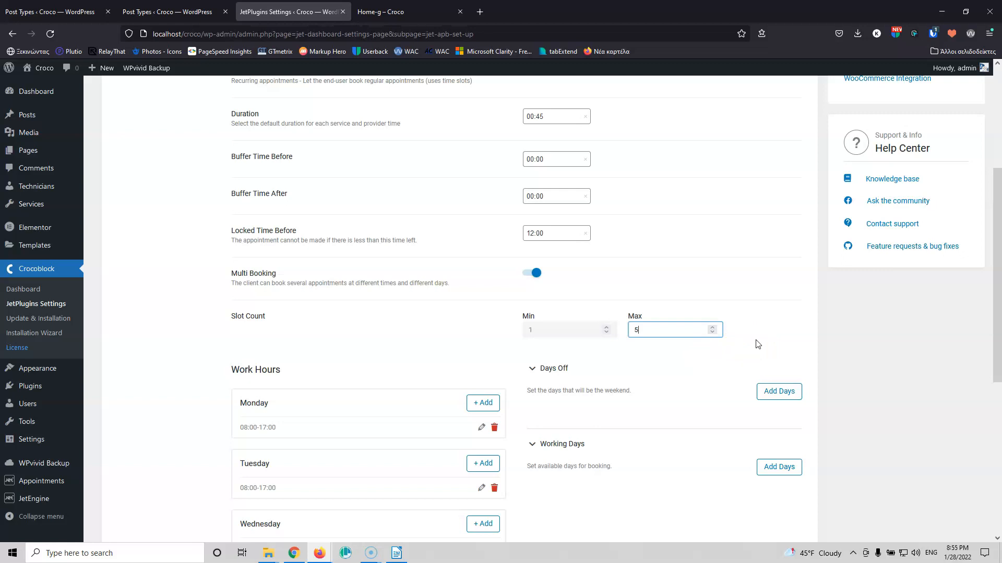
{"action": "left_click", "coordinate": [531, 273]}
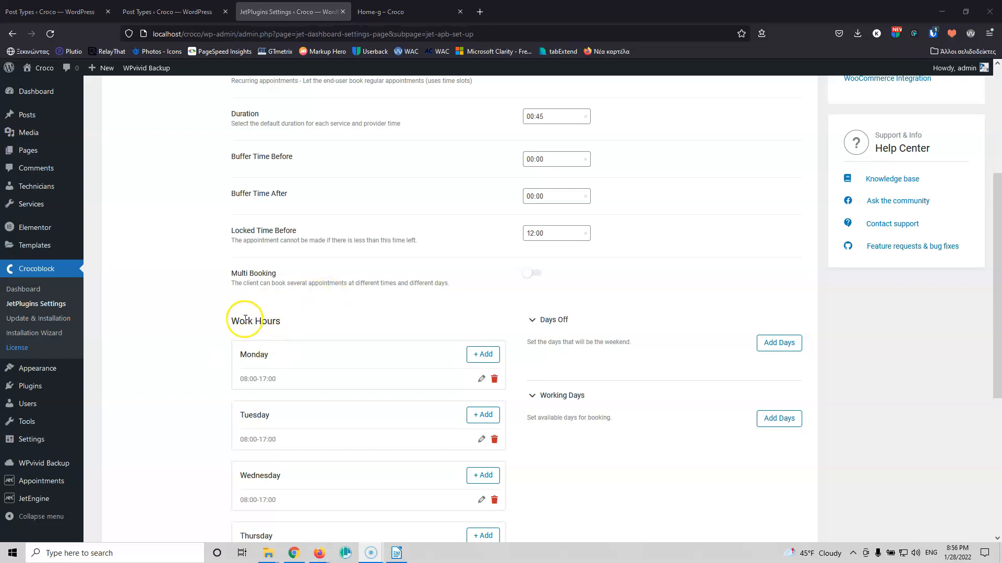
Add a second work hours period for Monday from 19:00 to 21:00.
{"action": "scroll", "coordinate": [277, 321], "scroll_direction": "down", "scroll_amount": 1}
{"action": "scroll", "coordinate": [277, 321], "scroll_direction": "down", "scroll_amount": 3}
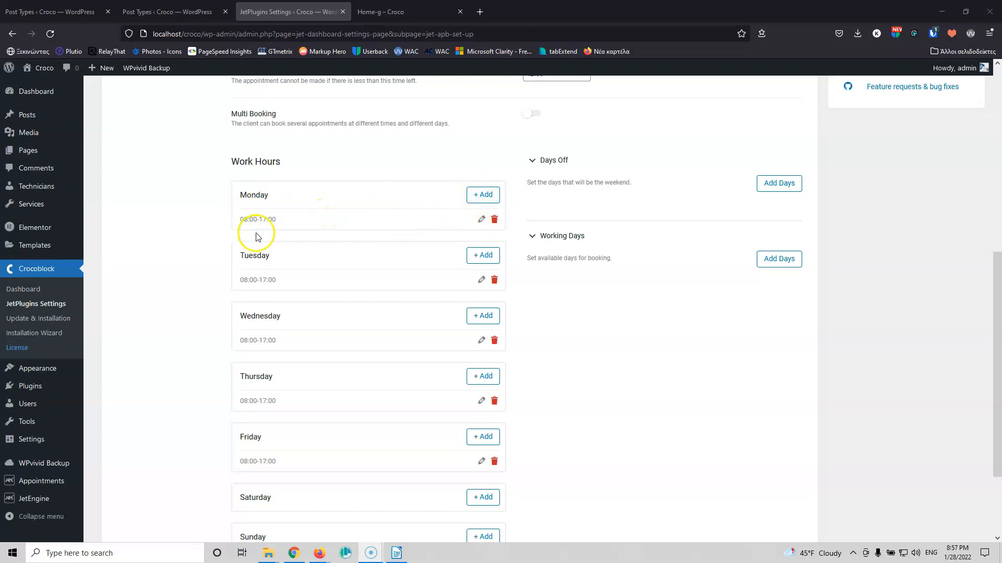
{"action": "left_click", "coordinate": [477, 198]}
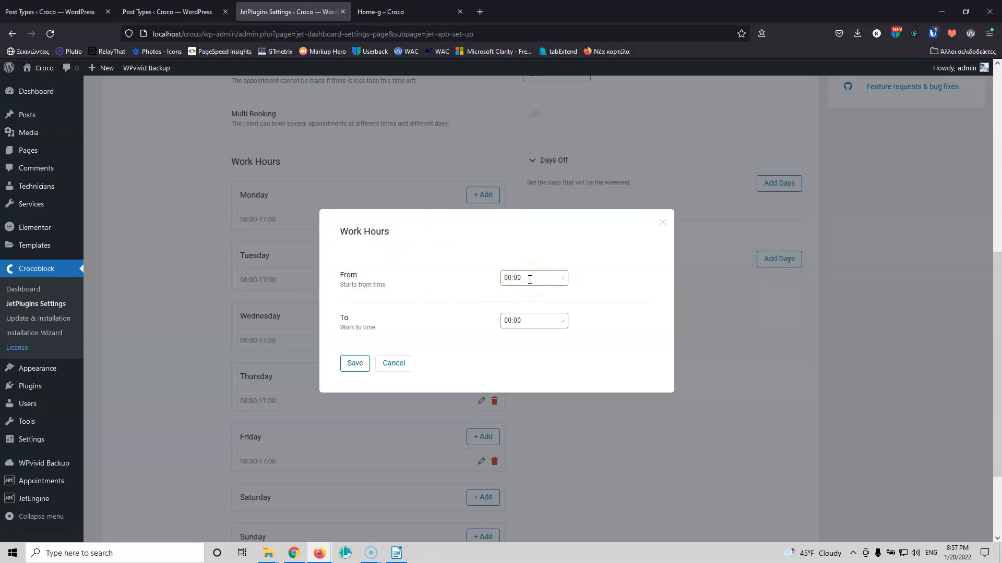
{"action": "left_click", "coordinate": [529, 279]}
{"action": "left_click_drag", "start_coordinate": [526, 295], "coordinate": [526, 335]}
{"action": "left_click", "coordinate": [516, 333]}
{"action": "left_click", "coordinate": [465, 293]}
{"action": "left_click", "coordinate": [517, 319]}
{"action": "left_click_drag", "start_coordinate": [526, 342], "coordinate": [525, 377]}
{"action": "left_click", "coordinate": [516, 386]}
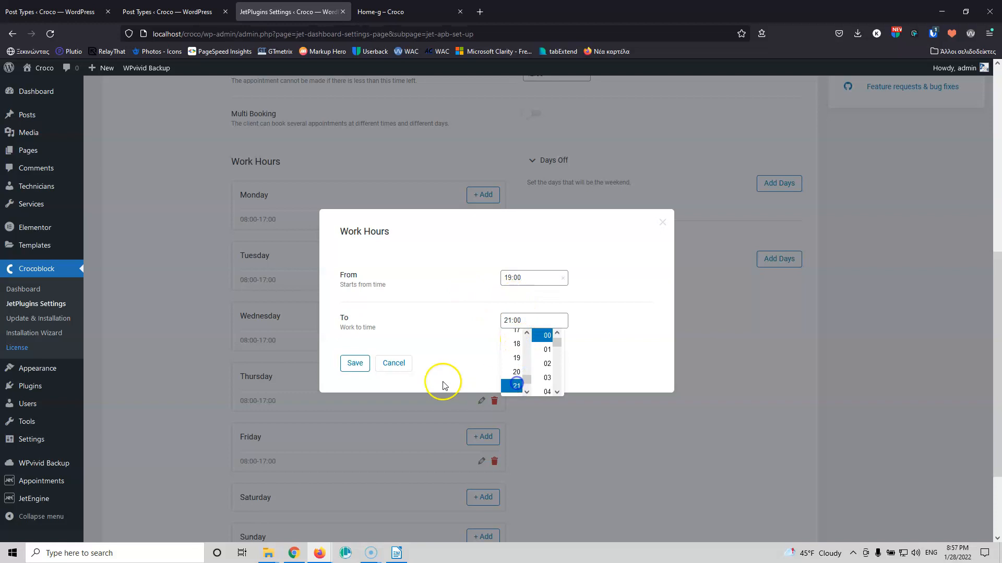
{"action": "left_click", "coordinate": [353, 365]}
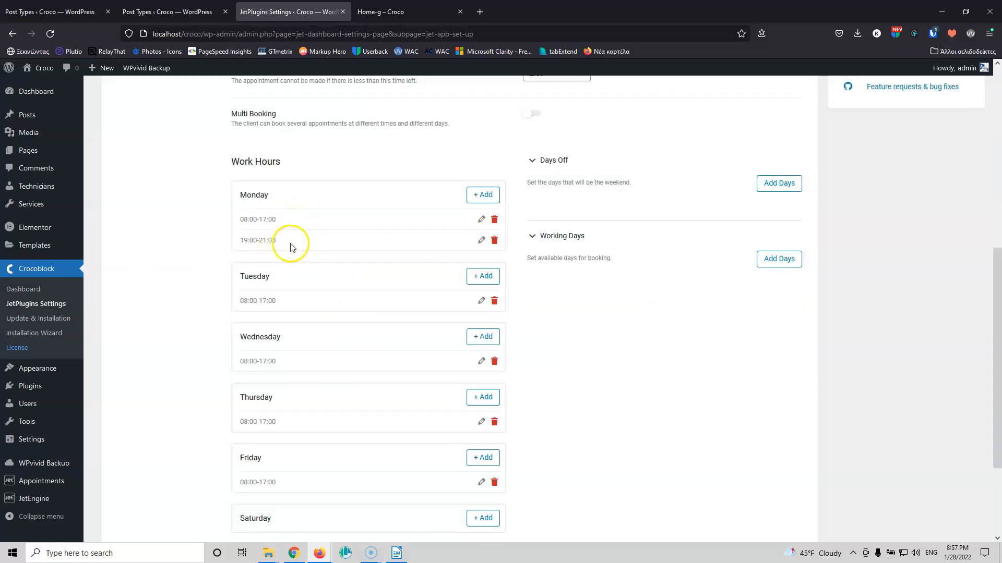
Delete Monday's 19:00-21:00 work hours period and review the hours of the other weekdays.
{"action": "left_click", "coordinate": [493, 241]}
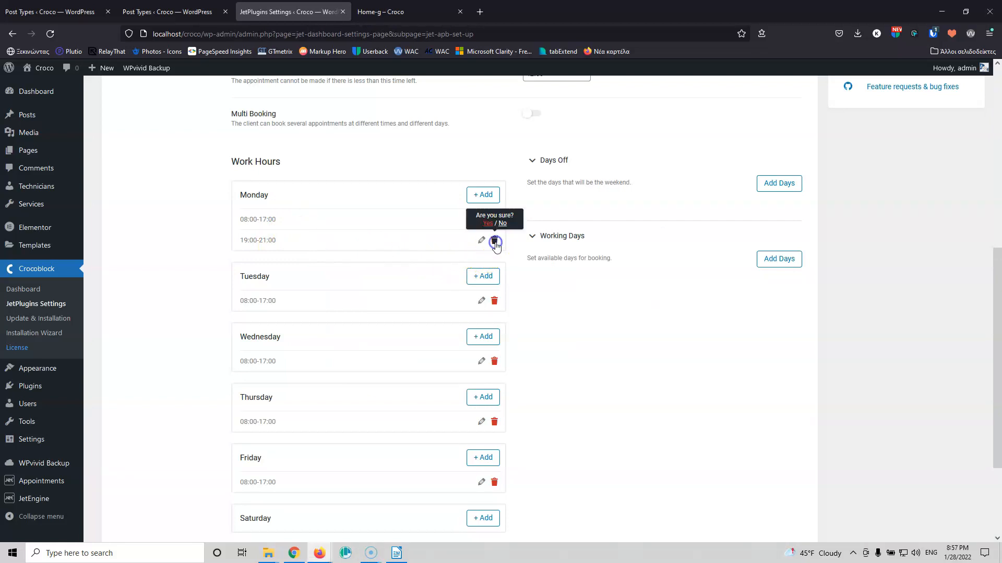
{"action": "left_click", "coordinate": [487, 224]}
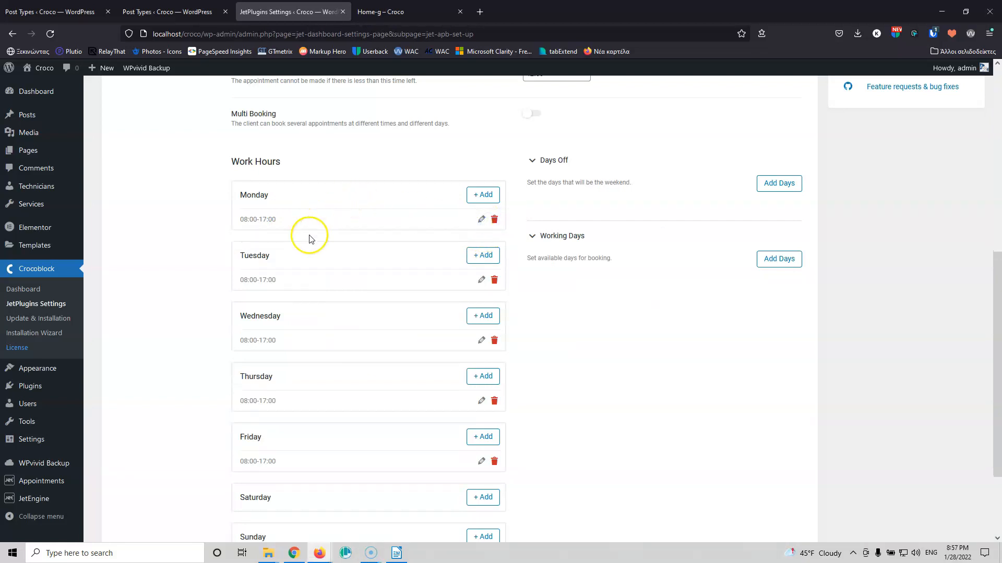
{"action": "scroll", "coordinate": [313, 245], "scroll_direction": "down", "scroll_amount": 1}
{"action": "scroll", "coordinate": [314, 245], "scroll_direction": "down", "scroll_amount": 1}
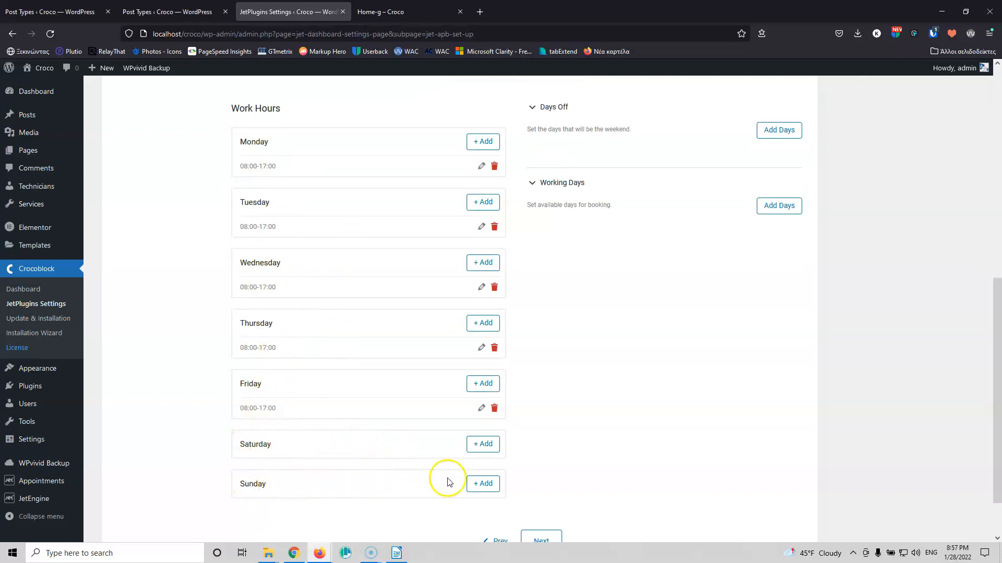
{"action": "scroll", "coordinate": [840, 399], "scroll_direction": "up", "scroll_amount": 1}
{"action": "scroll", "coordinate": [840, 399], "scroll_direction": "up", "scroll_amount": 3}
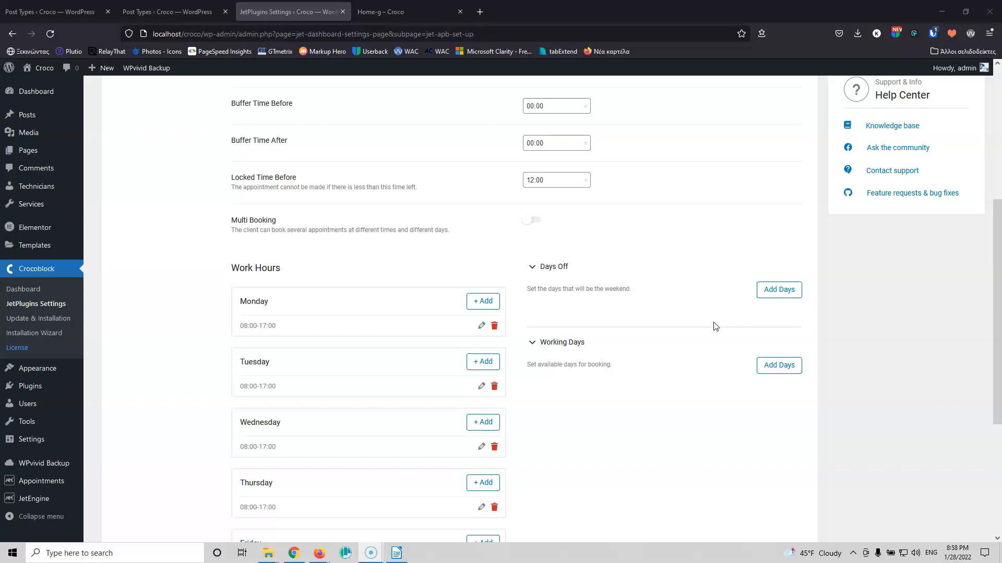
{"action": "scroll", "coordinate": [297, 474], "scroll_direction": "down", "scroll_amount": 3}
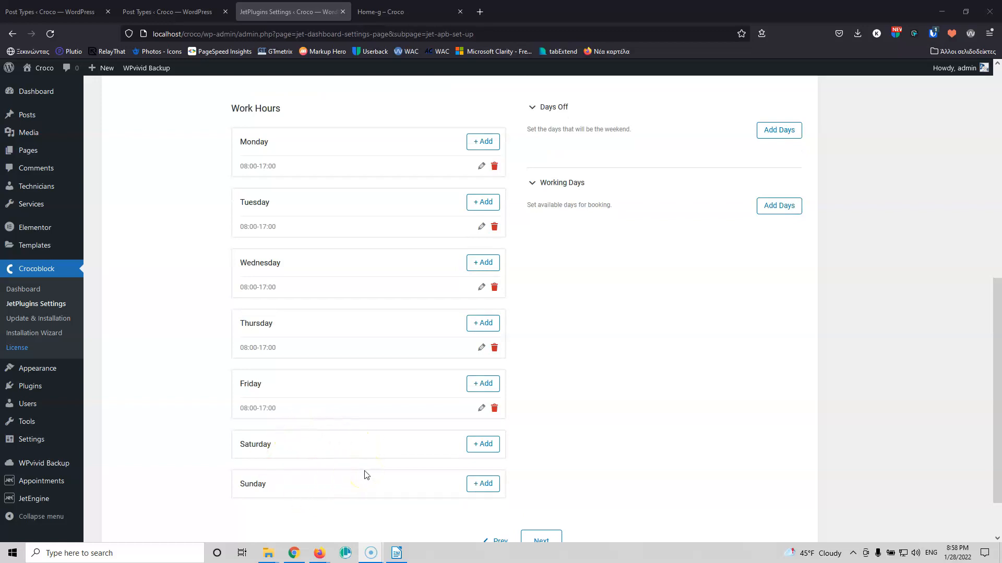
Examine the label, start date and end date fields for adding days off, and cancel without adding any.
{"action": "scroll", "coordinate": [366, 475], "scroll_direction": "up", "scroll_amount": 4}
{"action": "left_click", "coordinate": [774, 346]}
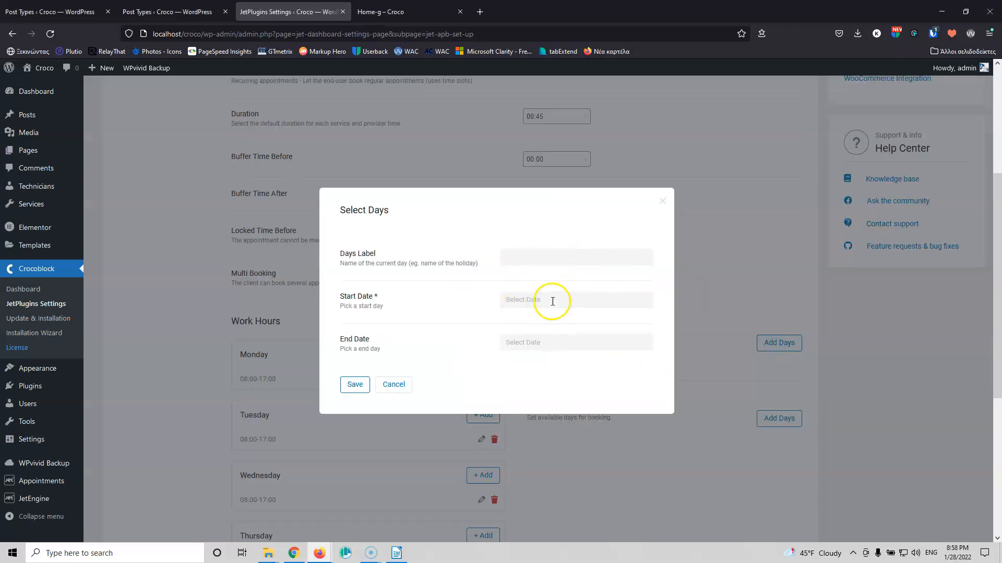
{"action": "left_click", "coordinate": [553, 301]}
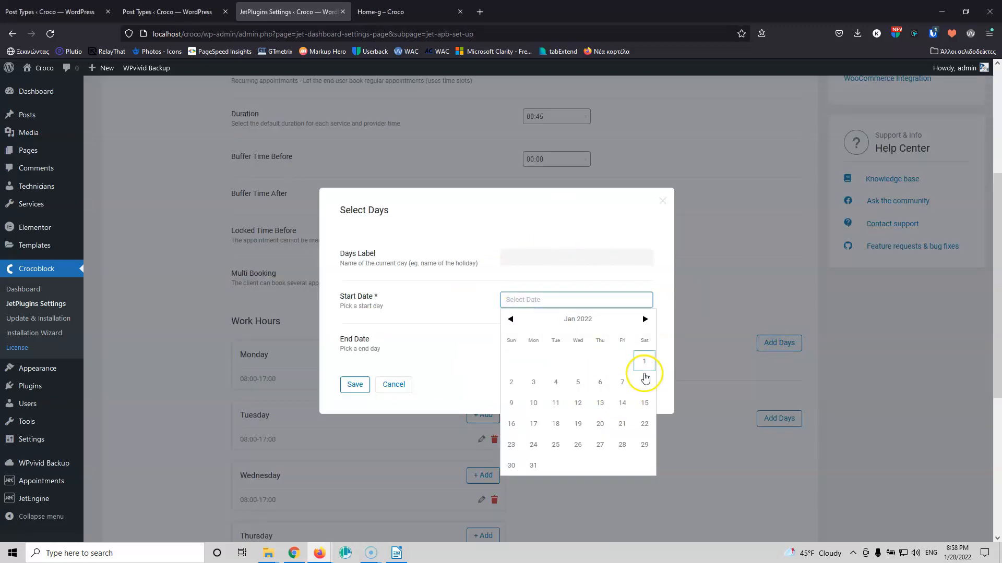
{"action": "left_click", "coordinate": [433, 316]}
{"action": "left_click", "coordinate": [518, 344]}
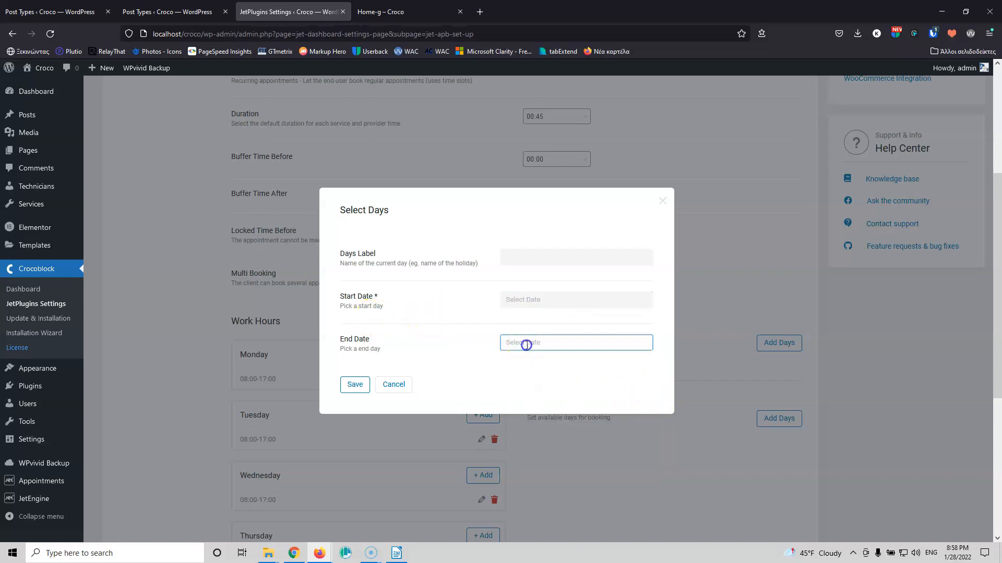
{"action": "left_click", "coordinate": [548, 258]}
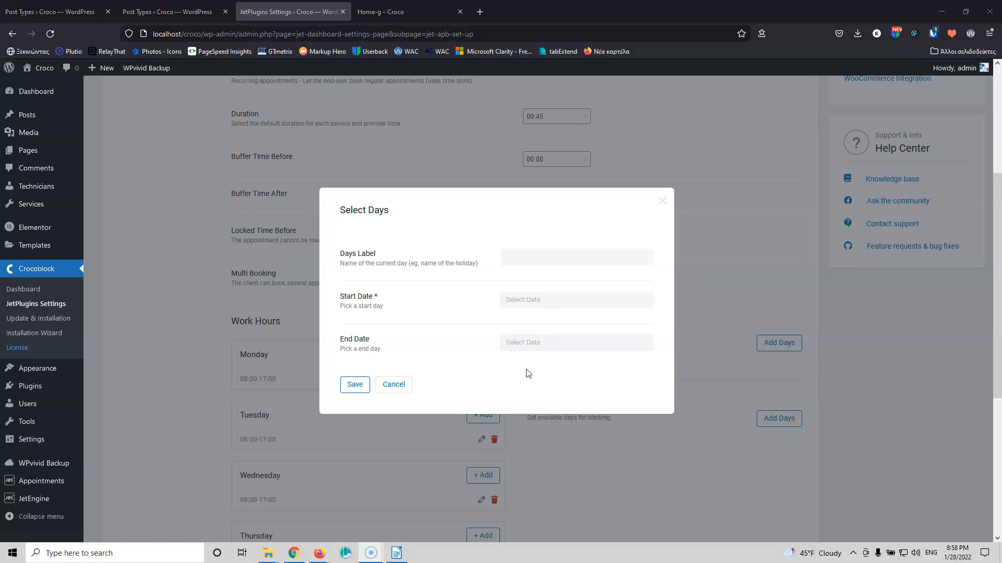
{"action": "left_click", "coordinate": [393, 385]}
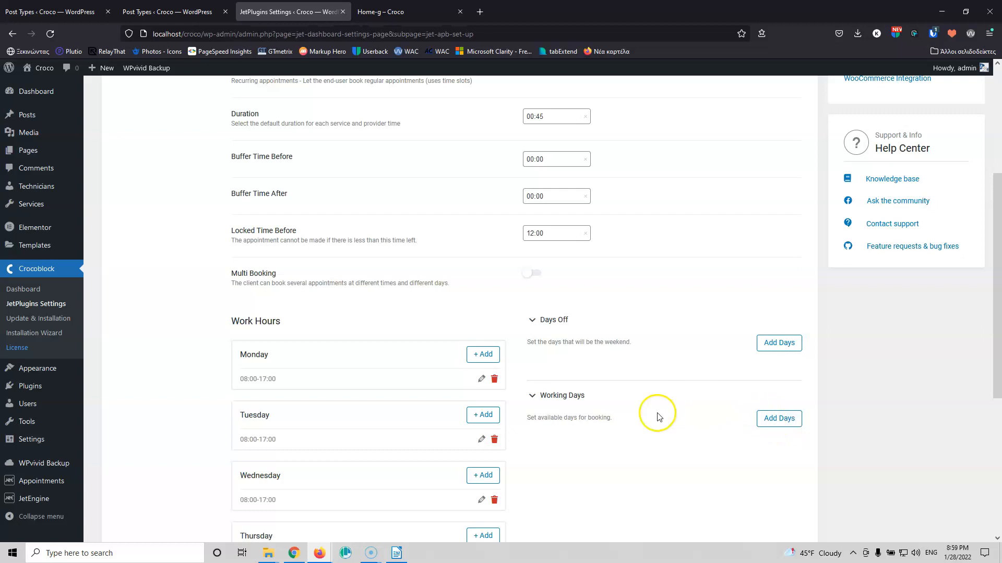
Accept the booking schedule and work hours and continue to the additional options.
{"action": "left_click", "coordinate": [652, 445]}
{"action": "scroll", "coordinate": [664, 418], "scroll_direction": "down", "scroll_amount": 5}
{"action": "left_click", "coordinate": [547, 492]}
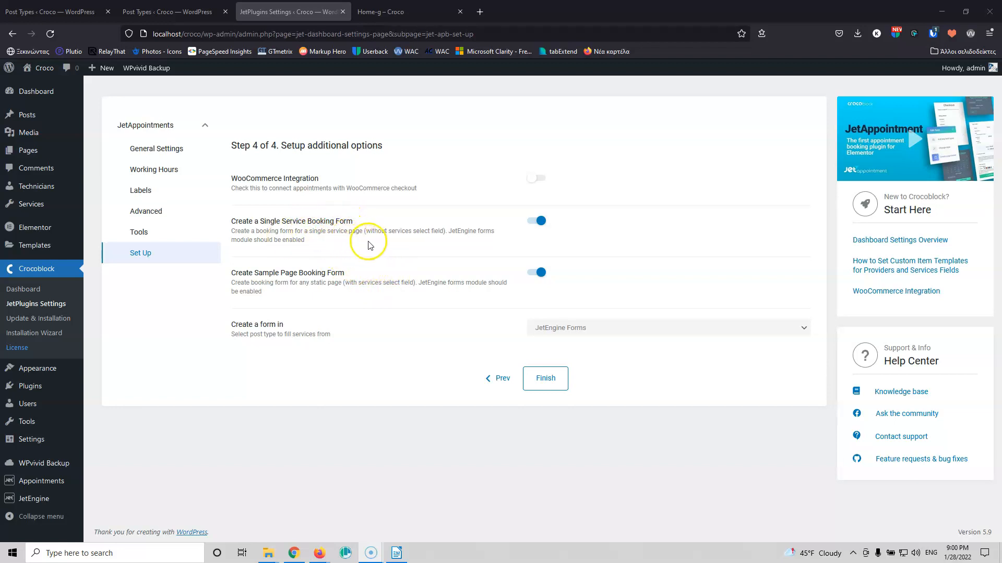
Review the booking form options, keep JetEngine Forms as the form source, and finish the set-up wizard.
{"action": "left_click_drag", "start_coordinate": [444, 231], "coordinate": [391, 232]}
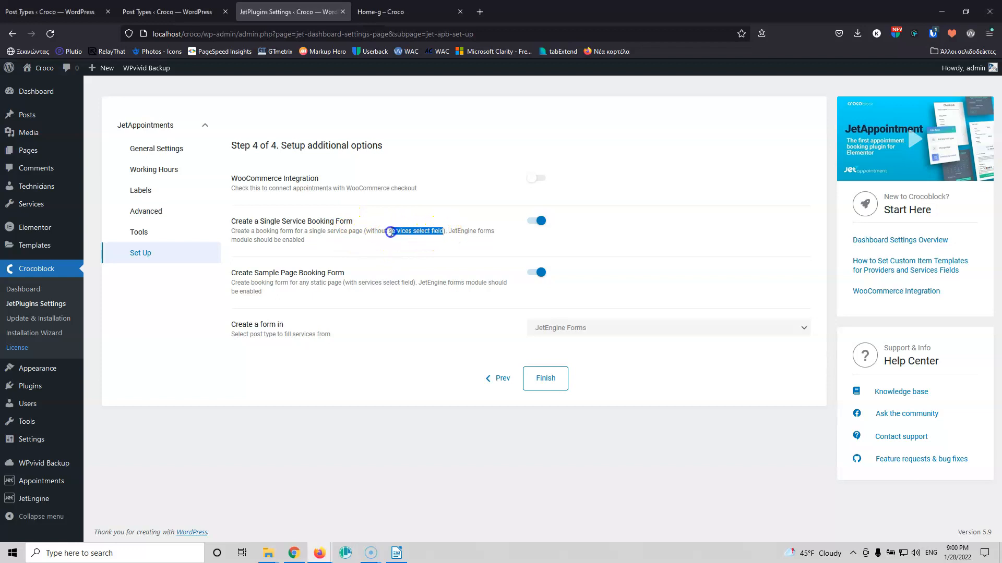
{"action": "left_click", "coordinate": [383, 253]}
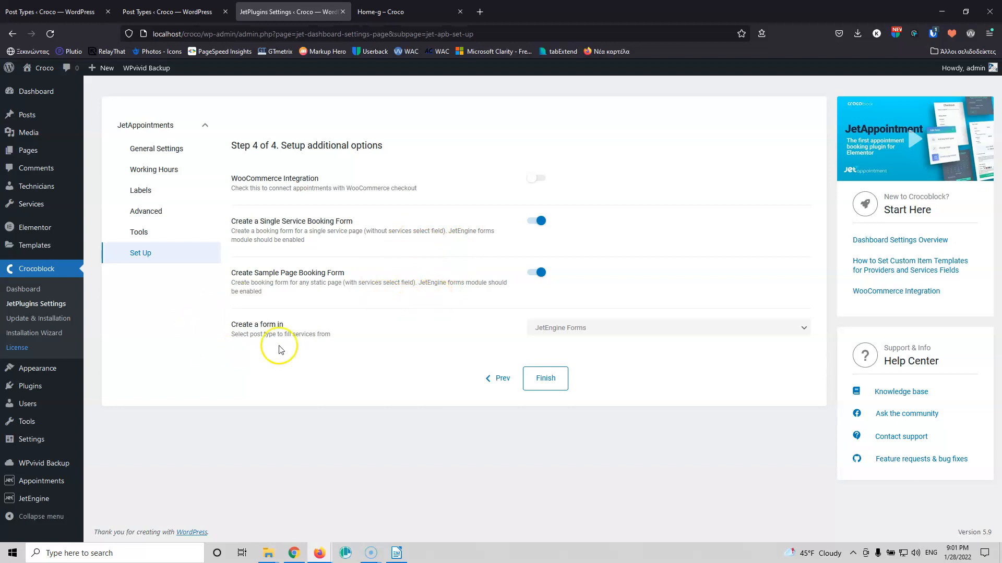
{"action": "left_click", "coordinate": [582, 332]}
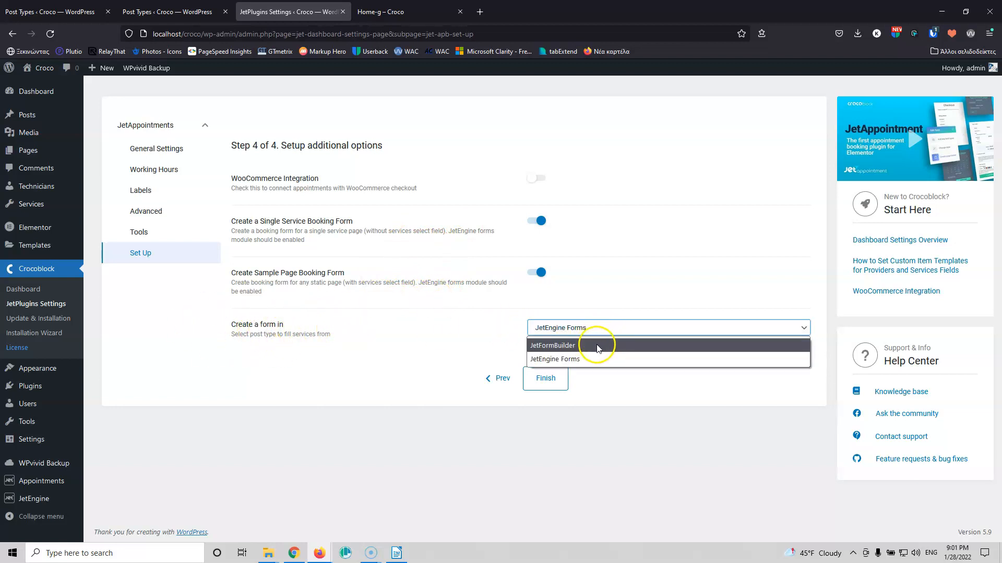
{"action": "left_click", "coordinate": [601, 327]}
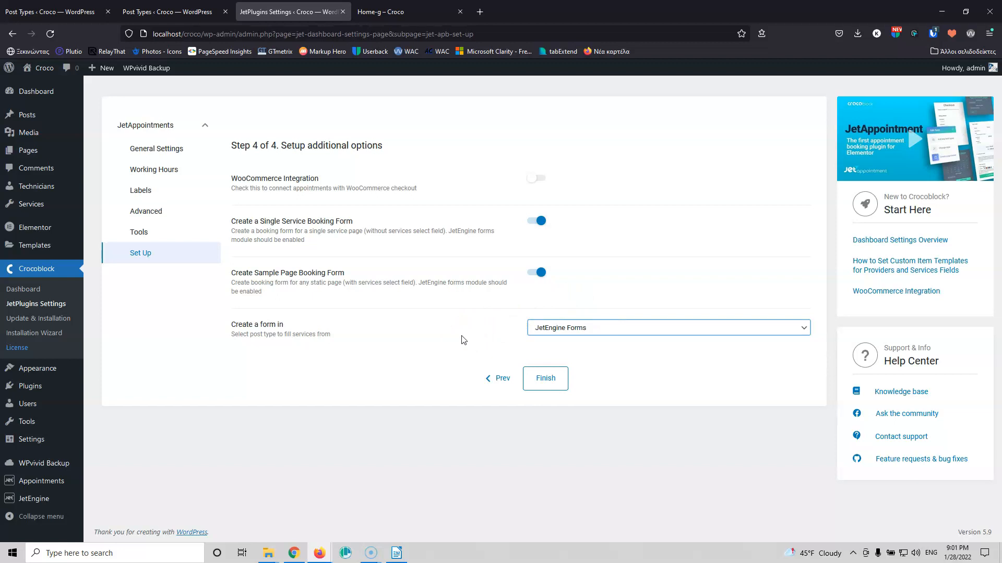
{"action": "left_click", "coordinate": [543, 378]}
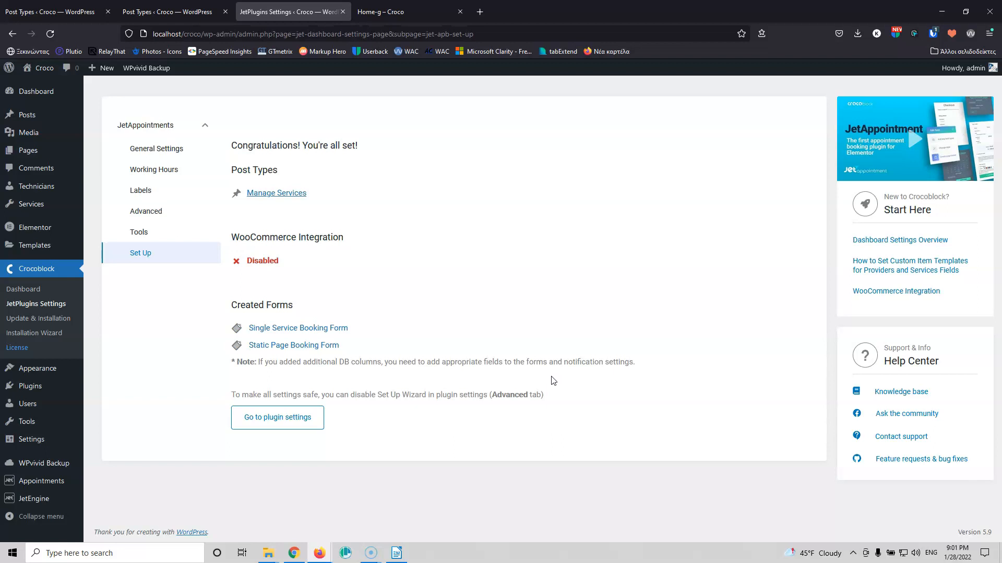
In the JetAppointments general settings, set the services post type to Services and the provider post type to Technicians.
{"action": "left_click", "coordinate": [156, 151]}
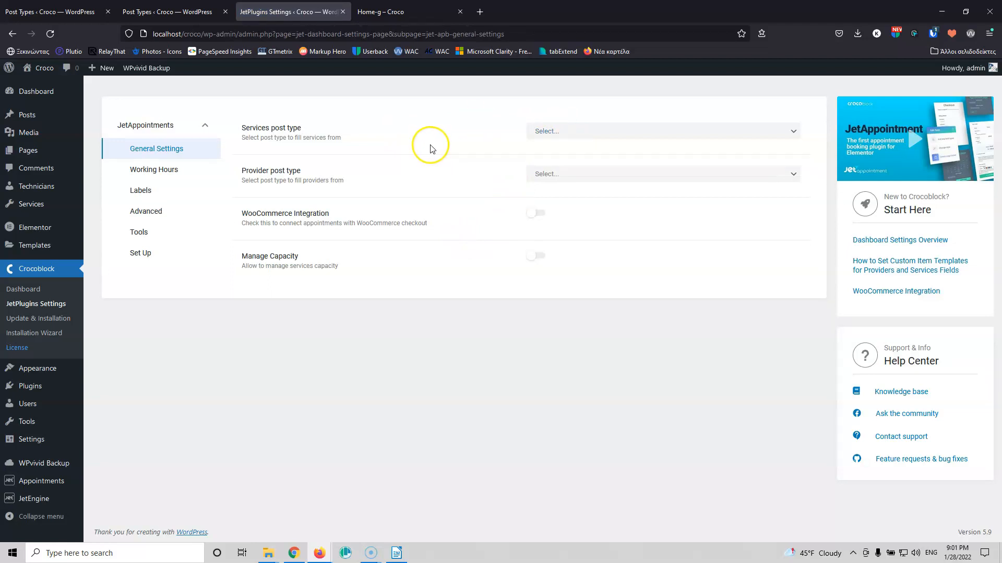
{"action": "mouse_move", "coordinate": [57, 469]}
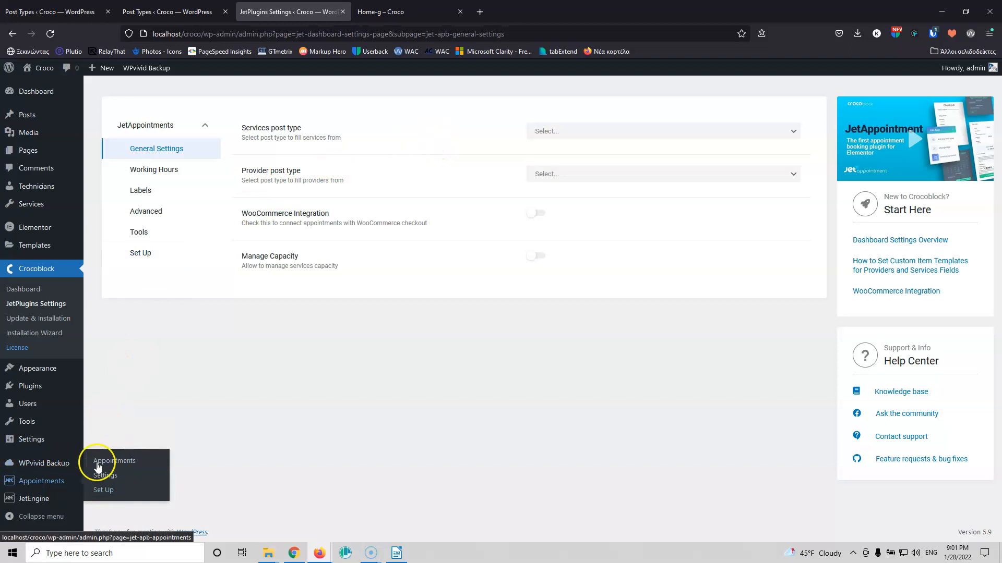
{"action": "left_click", "coordinate": [571, 138]}
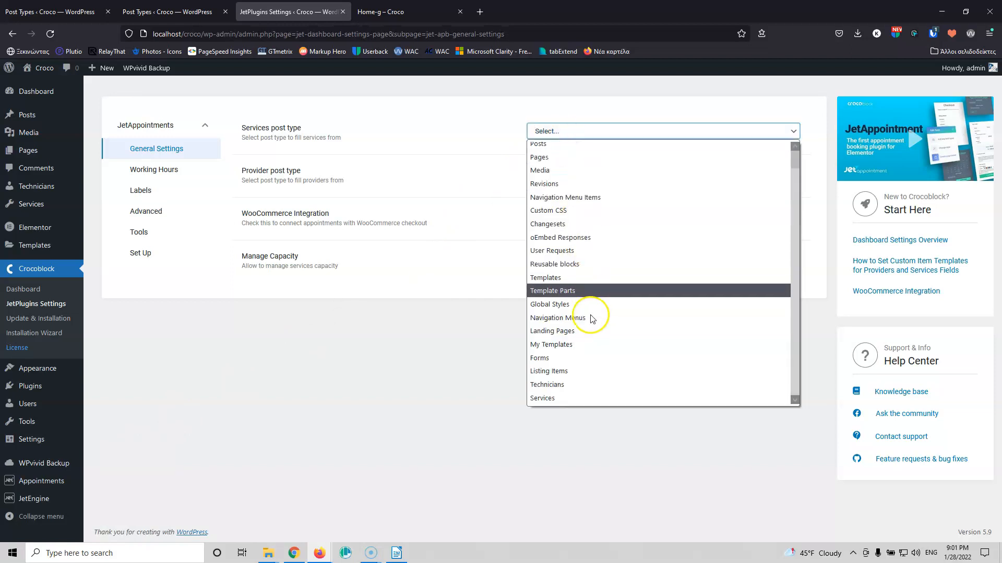
{"action": "left_click", "coordinate": [579, 398]}
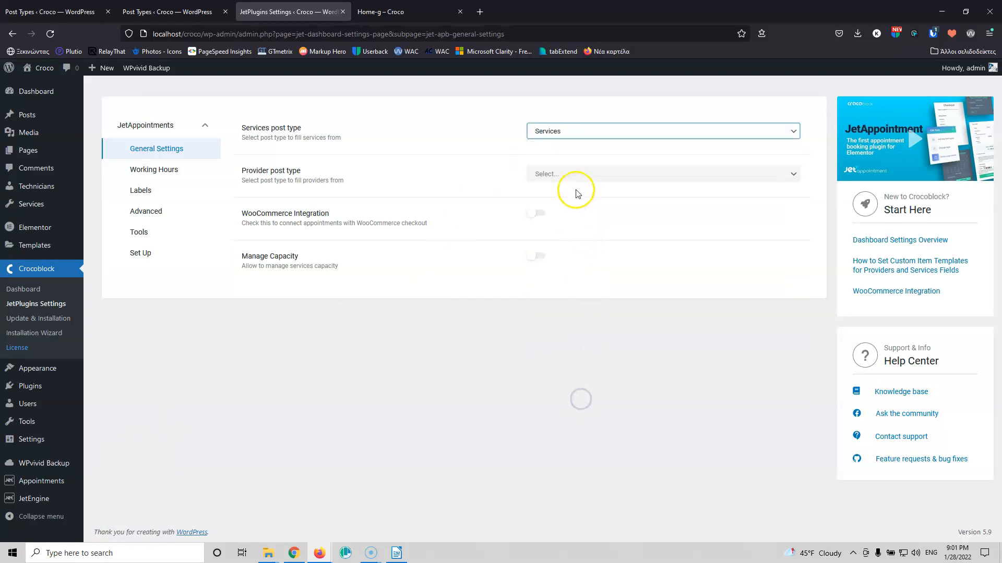
{"action": "left_click", "coordinate": [579, 176]}
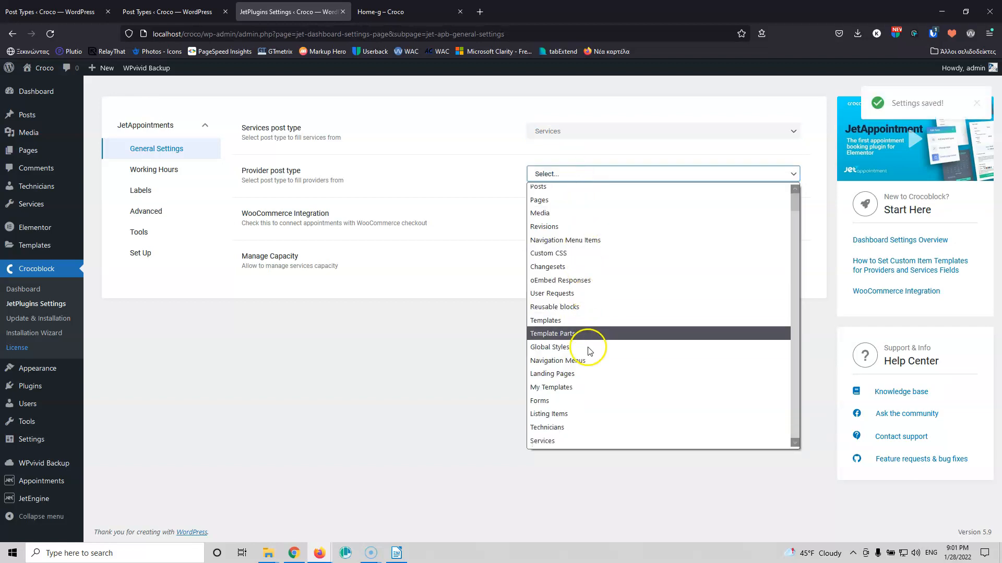
{"action": "left_click", "coordinate": [558, 428]}
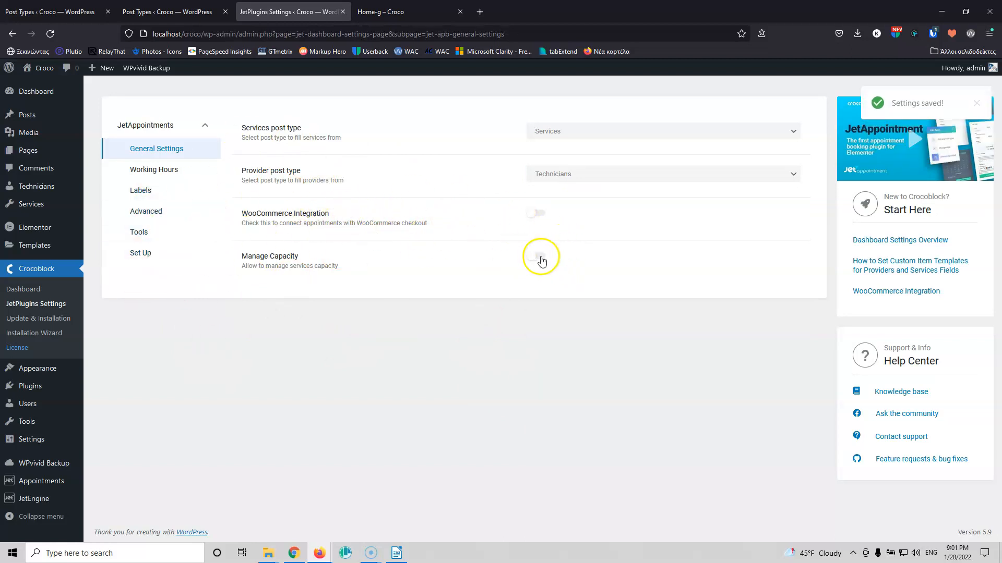
Review the working hours, custom labels and advanced settings, including the availability check choices, without changing anything.
{"action": "left_click", "coordinate": [159, 171]}
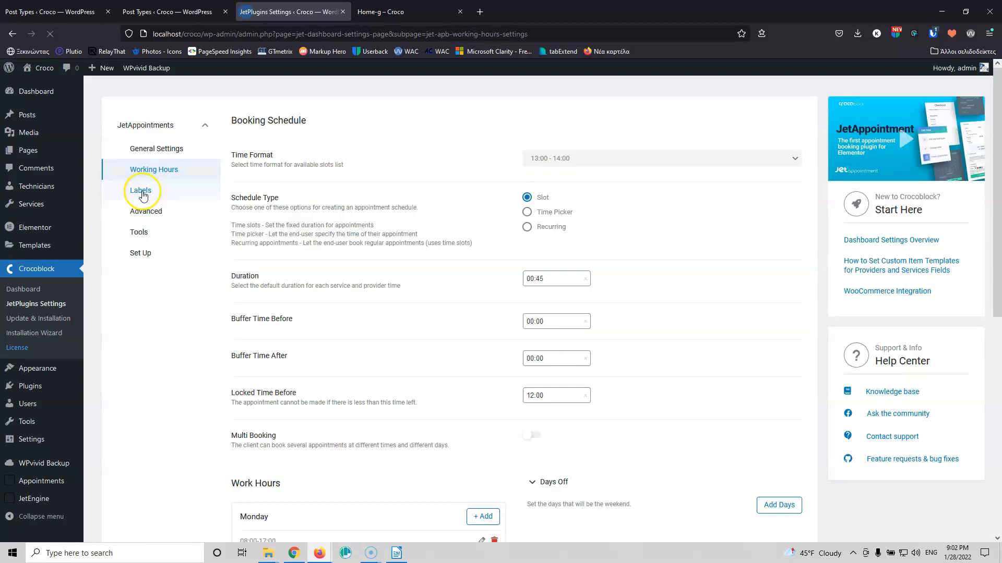
{"action": "left_click", "coordinate": [141, 191]}
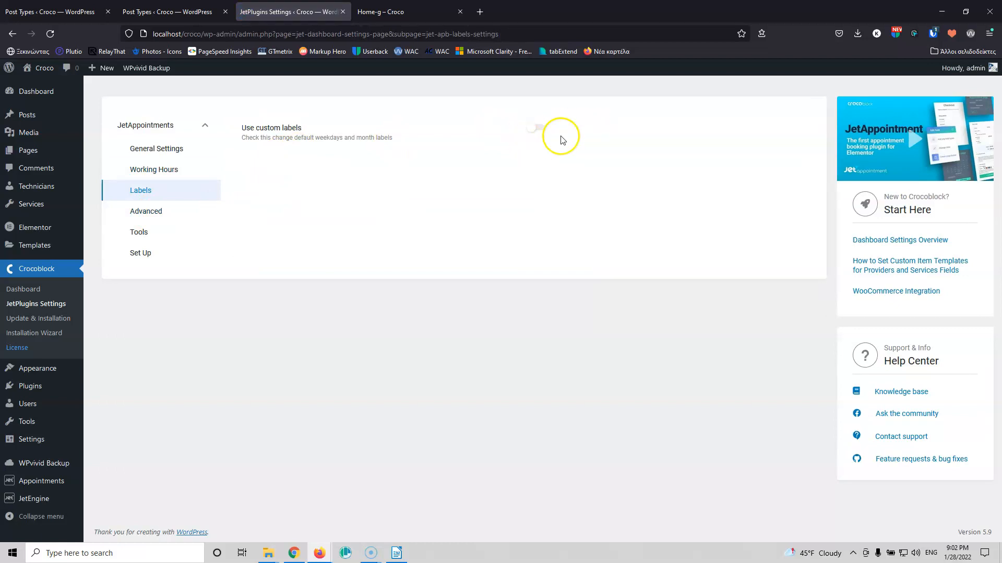
{"action": "left_click", "coordinate": [154, 215]}
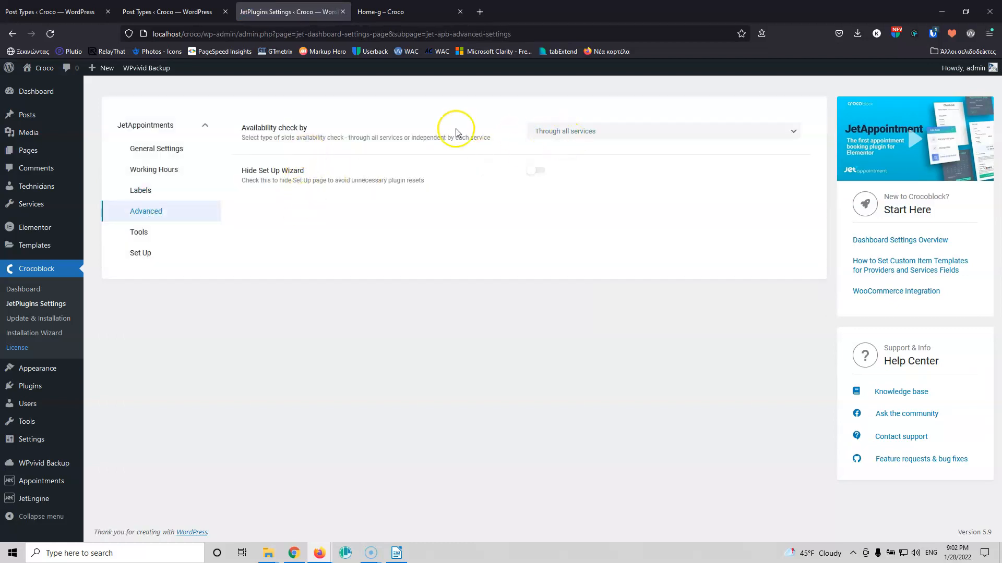
{"action": "left_click", "coordinate": [642, 131]}
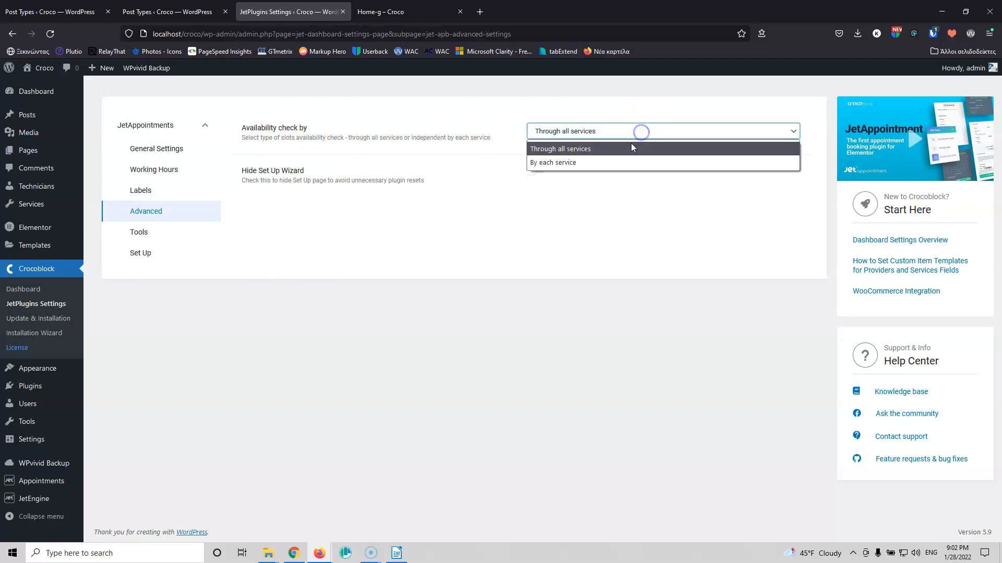
{"action": "left_click", "coordinate": [586, 250]}
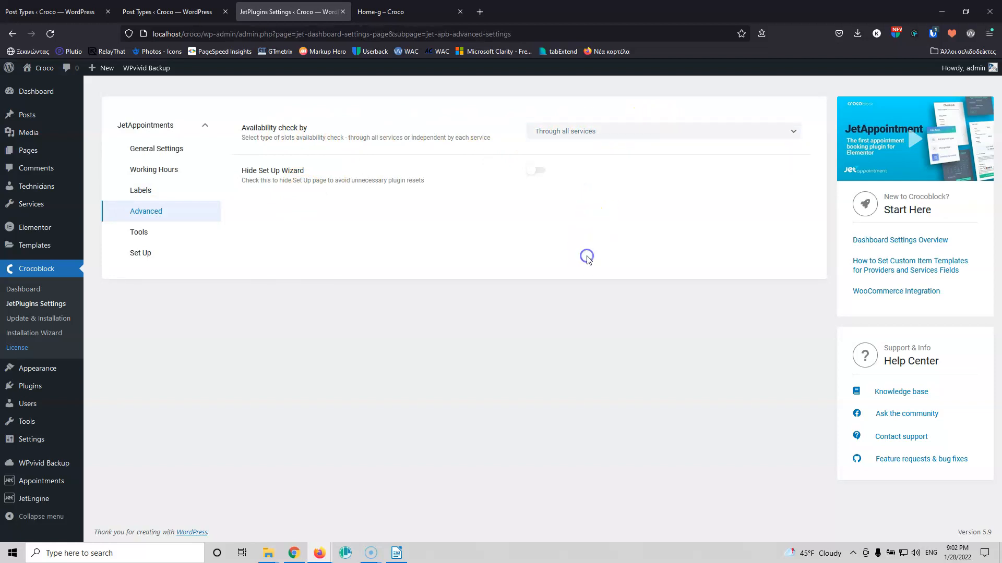
Review the JetAppointments tools, checking the excluded dates cache option and the additional appointments table columns.
{"action": "left_click", "coordinate": [157, 239]}
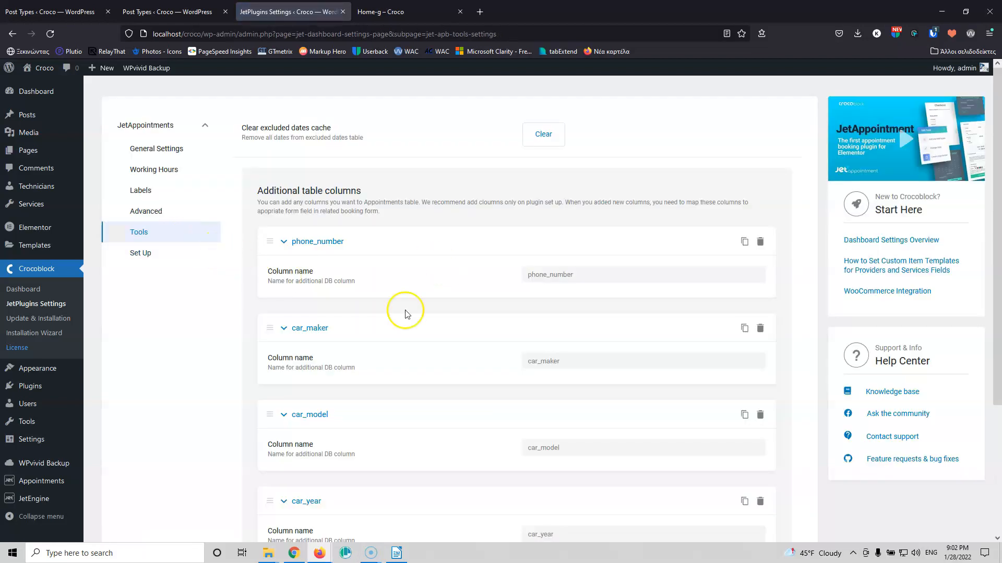
{"action": "scroll", "coordinate": [464, 329], "scroll_direction": "down", "scroll_amount": 3}
{"action": "scroll", "coordinate": [432, 327], "scroll_direction": "up", "scroll_amount": 3}
{"action": "scroll", "coordinate": [432, 326], "scroll_direction": "down", "scroll_amount": 3}
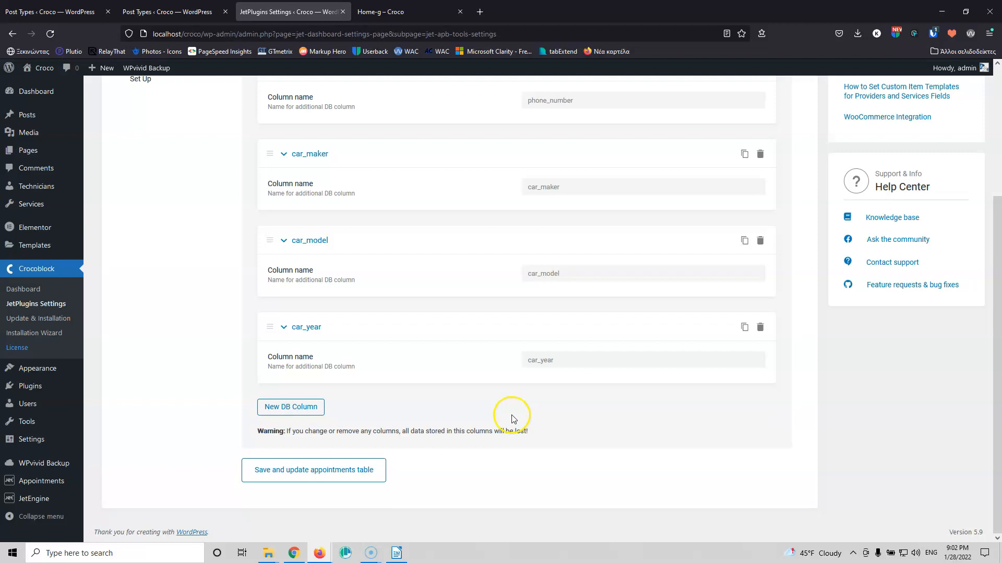
{"action": "scroll", "coordinate": [513, 419], "scroll_direction": "up", "scroll_amount": 3}
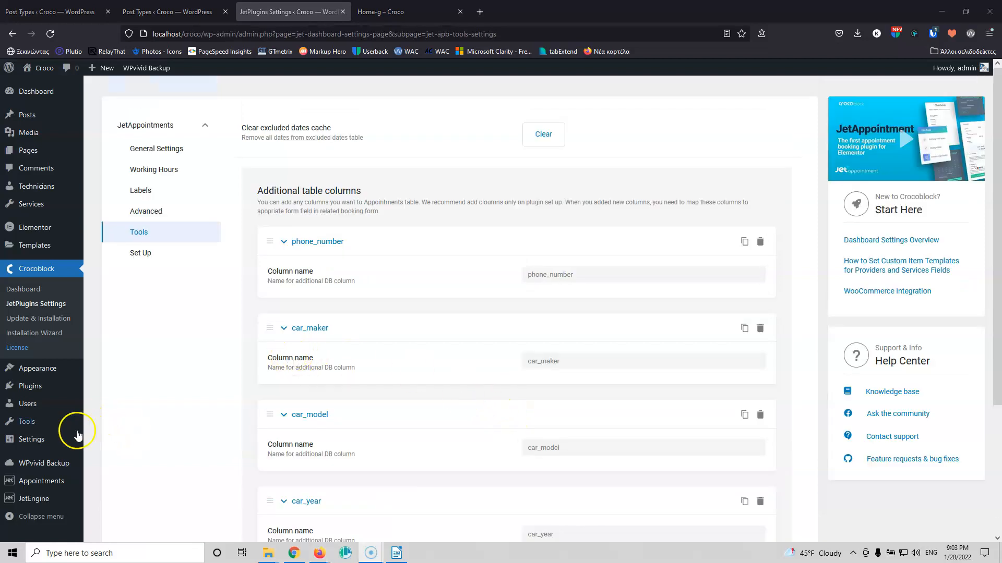
Open the list of booked appointments.
{"action": "mouse_move", "coordinate": [49, 481]}
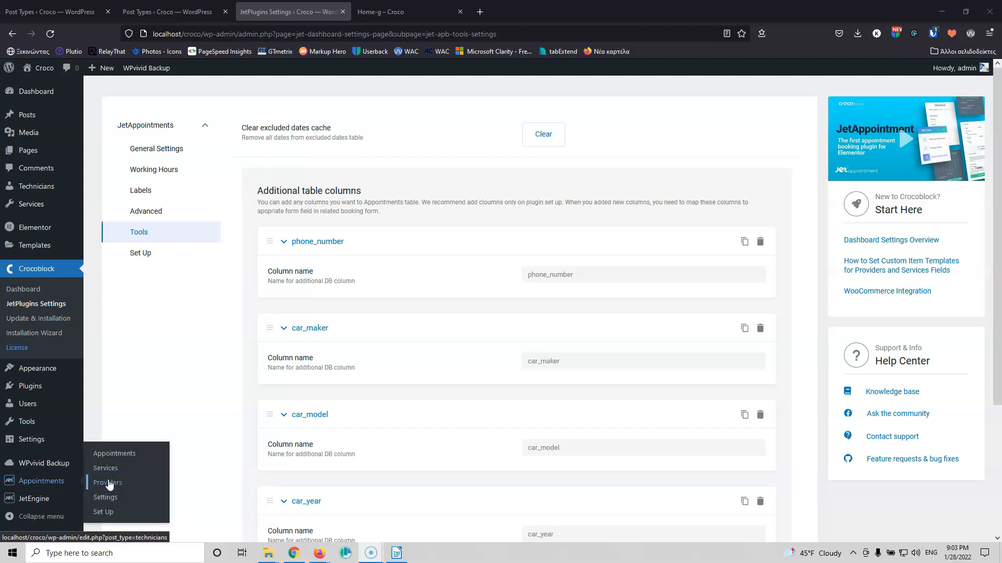
{"action": "left_click", "coordinate": [123, 454]}
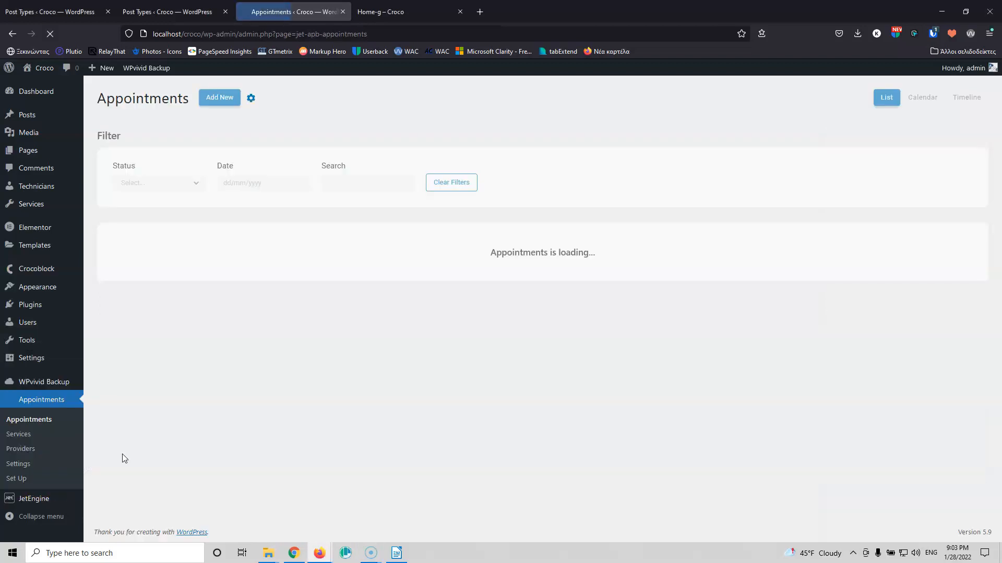